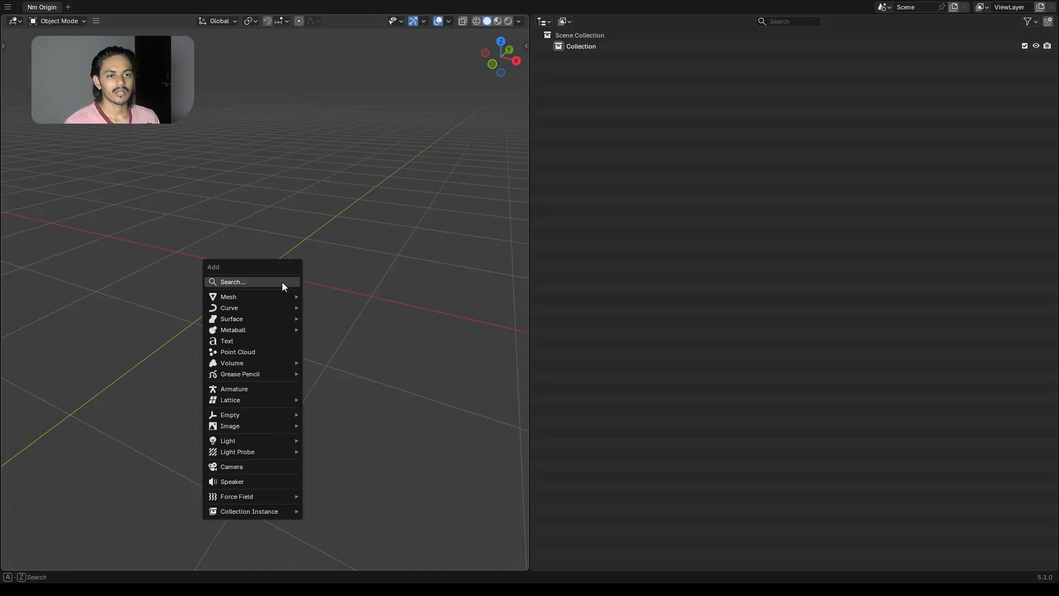
- Add a plane mesh object to the empty scene
mouse_move(267, 296)
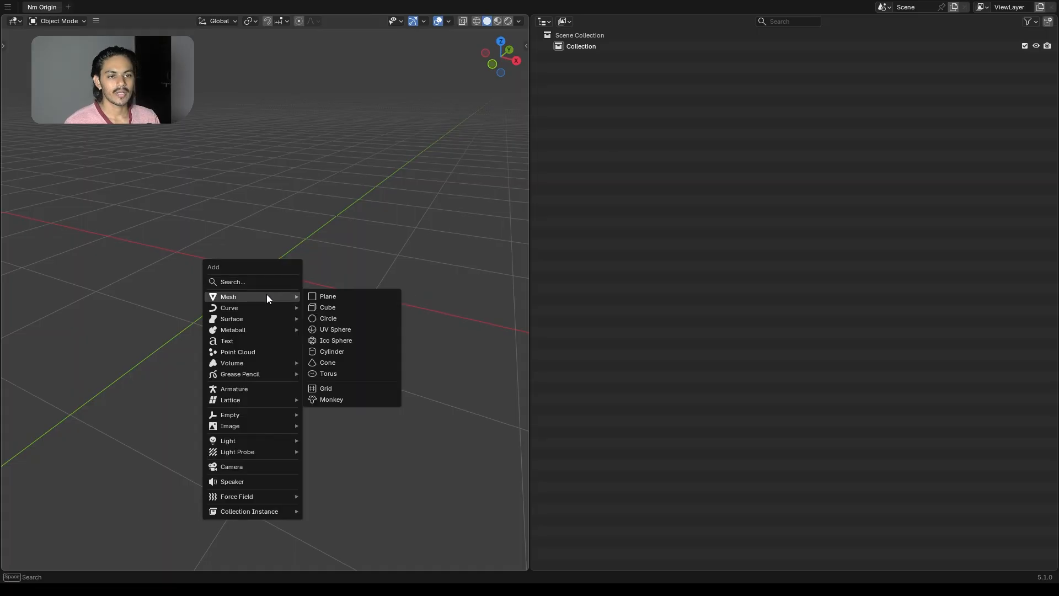
left_click(352, 293)
mouse_move(304, 245)
middle_mouse_down()
mouse_move(309, 263)
mouse_move(318, 251)
middle_mouse_up()
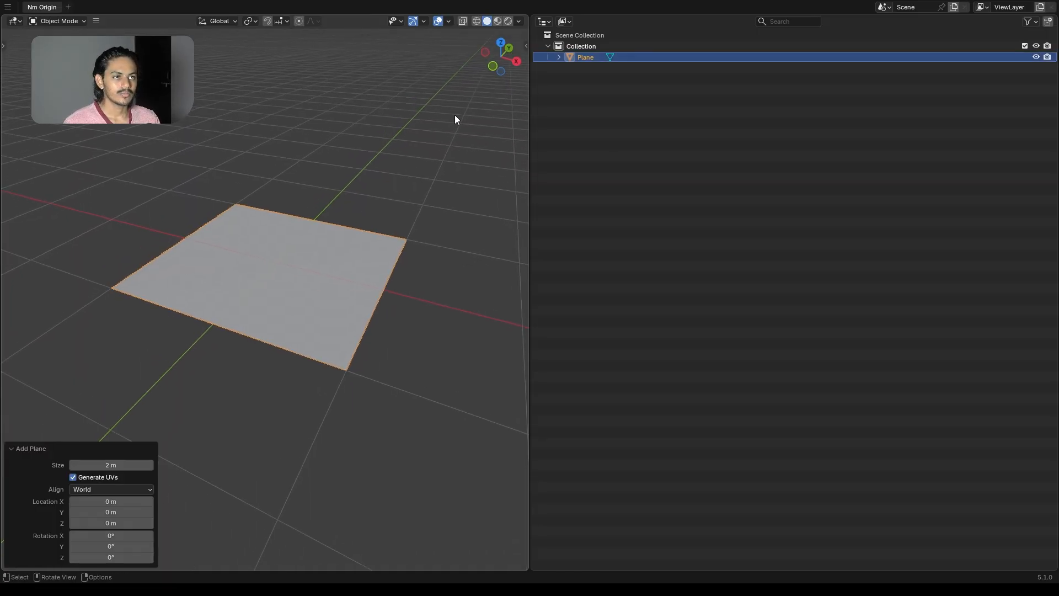
- Switch the Outliner area to the Geometry Node Editor and create a new geometry node tree for the plane
left_click(545, 22)
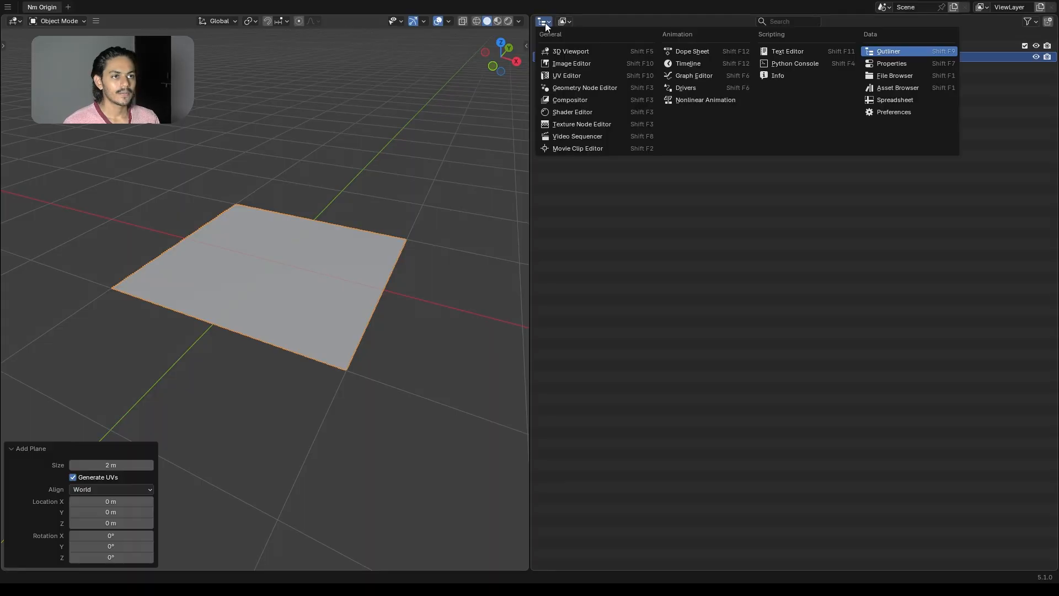
left_click(616, 90)
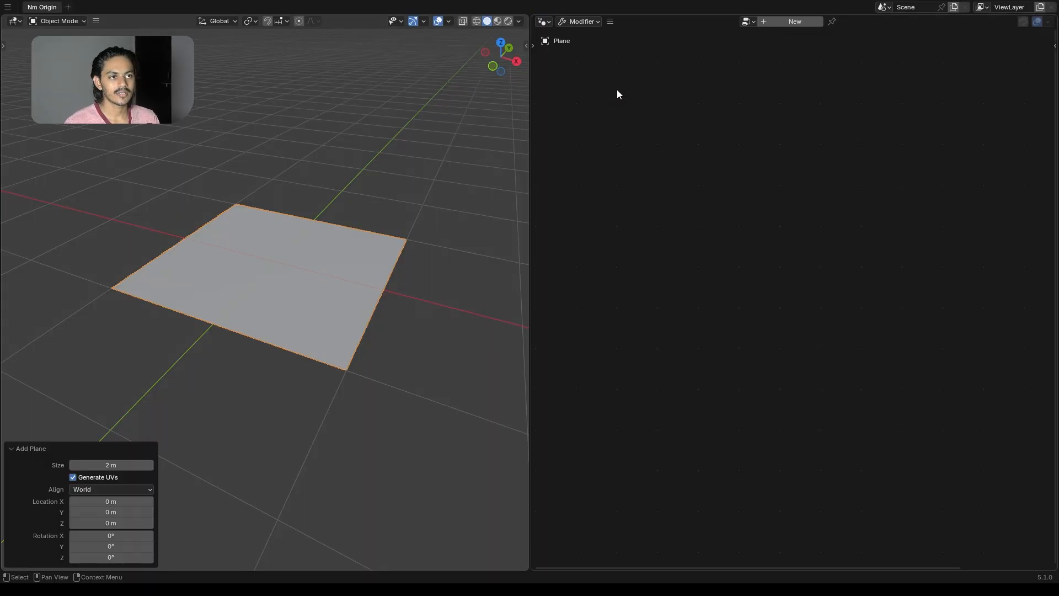
left_click(793, 21)
middle_click_drag(808, 349, 805, 308)
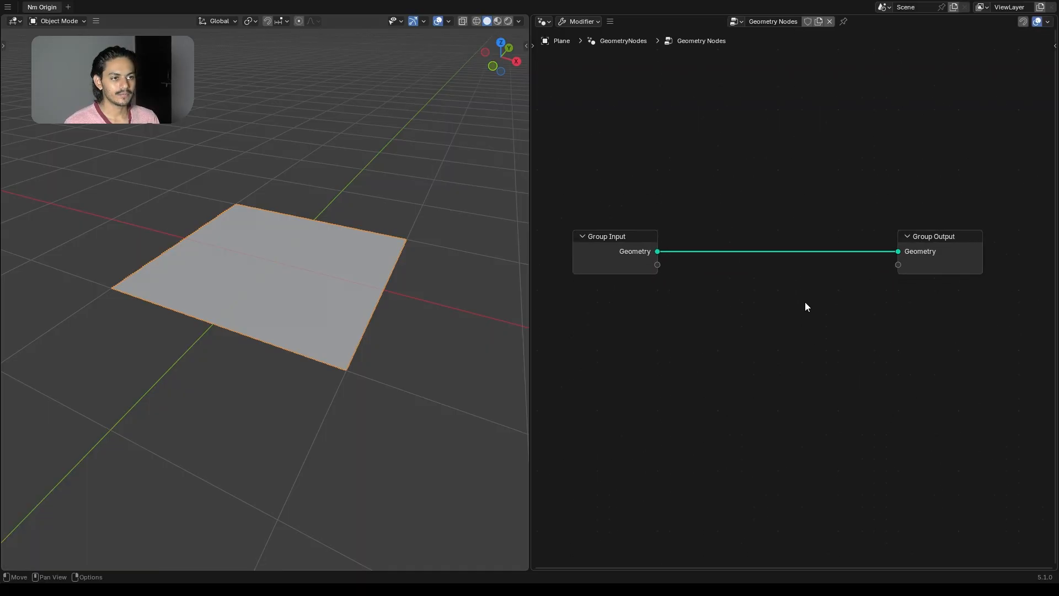
- Delete the Group Input node and shift the Group Output node slightly
left_click_drag(622, 240, 631, 274)
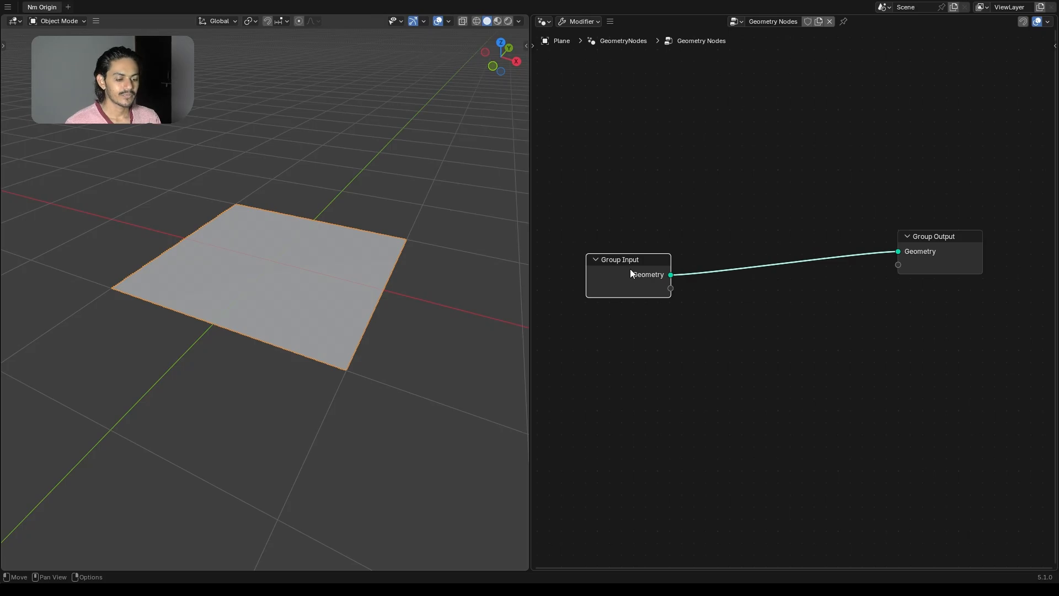
key("x")
left_click_drag(937, 237, 915, 262)
scroll(733, 286, "up", 2)
middle_click_drag(733, 287, 704, 284)
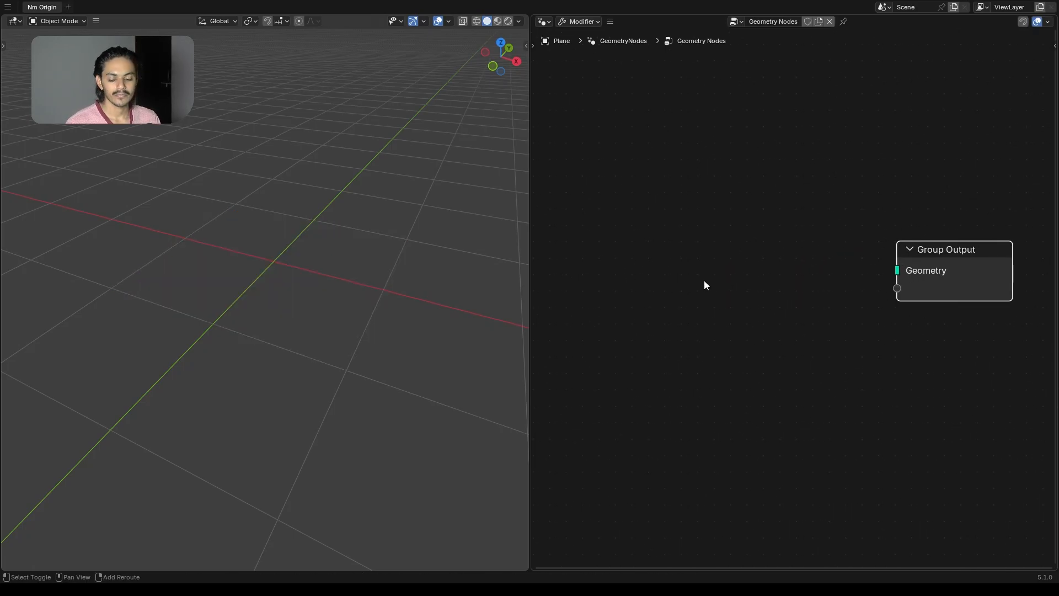
key("shift+a")
type("i")
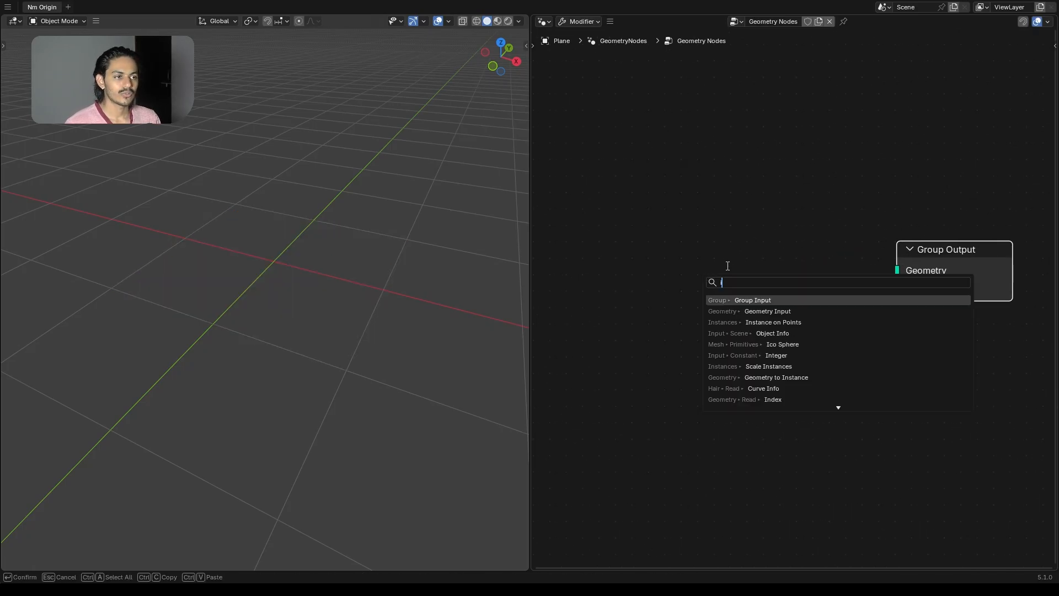
left_click(772, 333)
key("Escape")
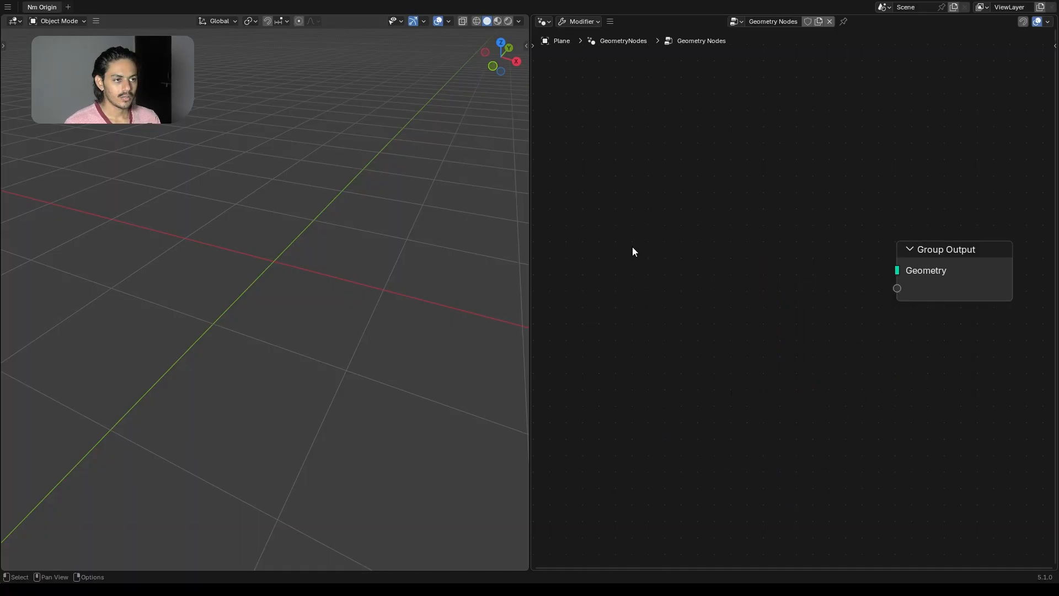
- Add an Ico Sphere node and connect its Mesh output to the Group Output's Geometry input
key("shift+a")
type("ico")
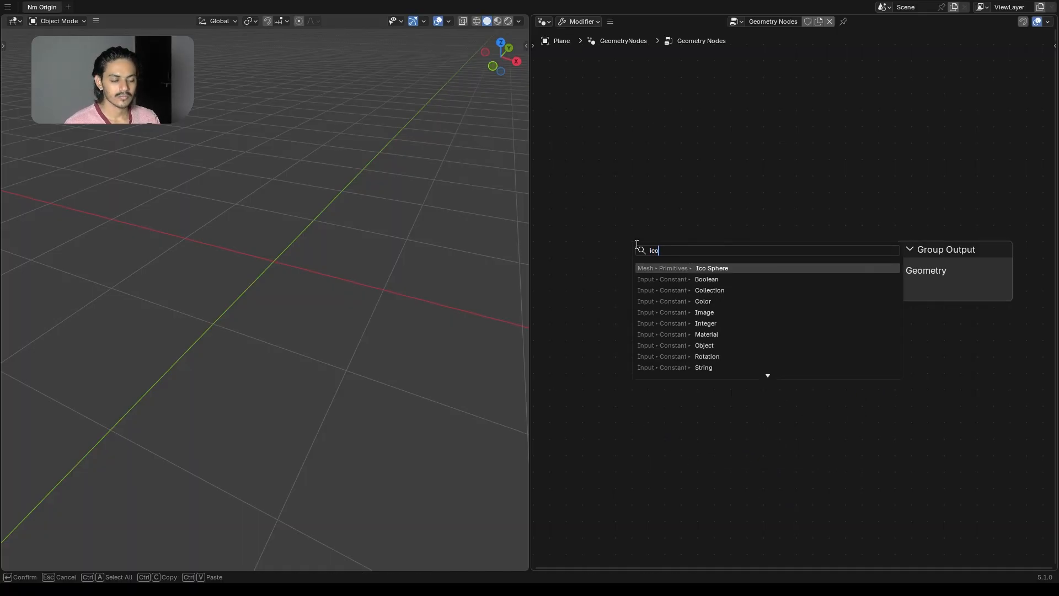
key("Return")
left_click(602, 238)
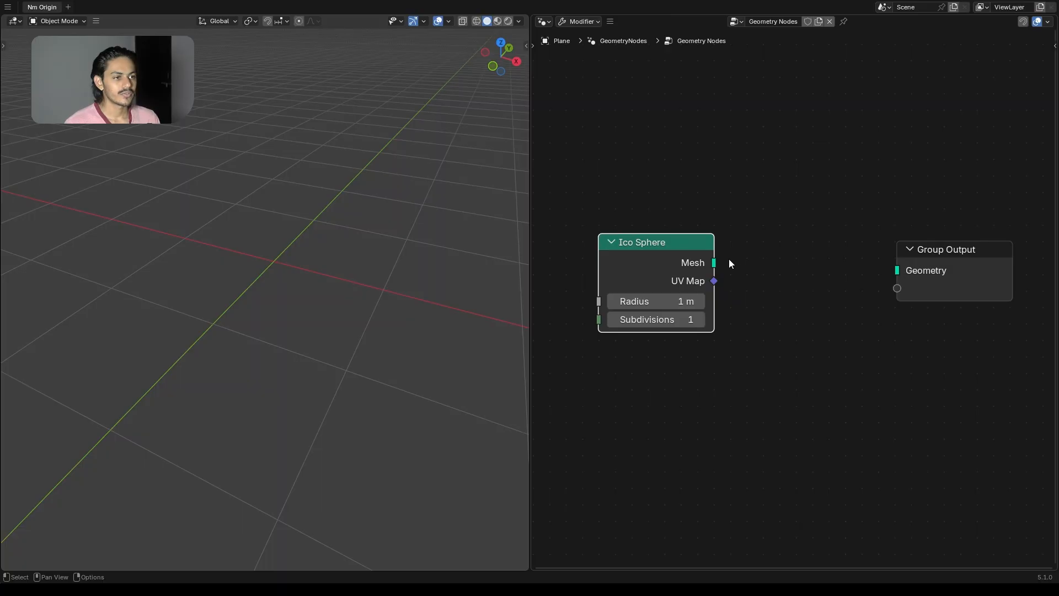
left_click_drag(714, 262, 693, 246)
scroll(794, 239, "down", 2)
middle_click_drag(793, 240, 820, 245)
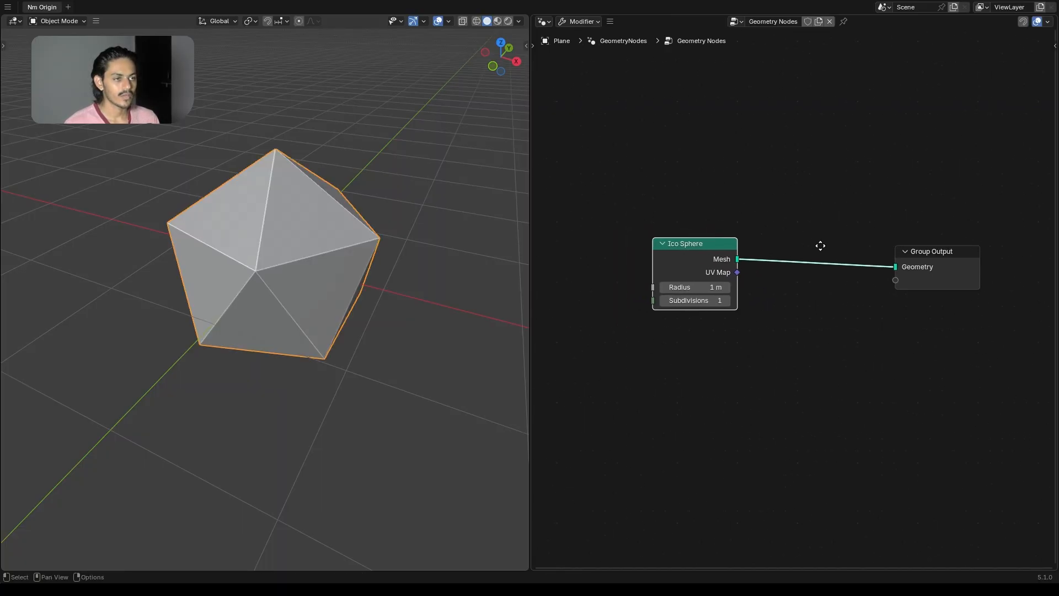
- Spread the Ico Sphere and Group Output nodes apart to make room for more nodes between them
left_click_drag(714, 241, 672, 249)
left_click(637, 205)
left_click(487, 205)
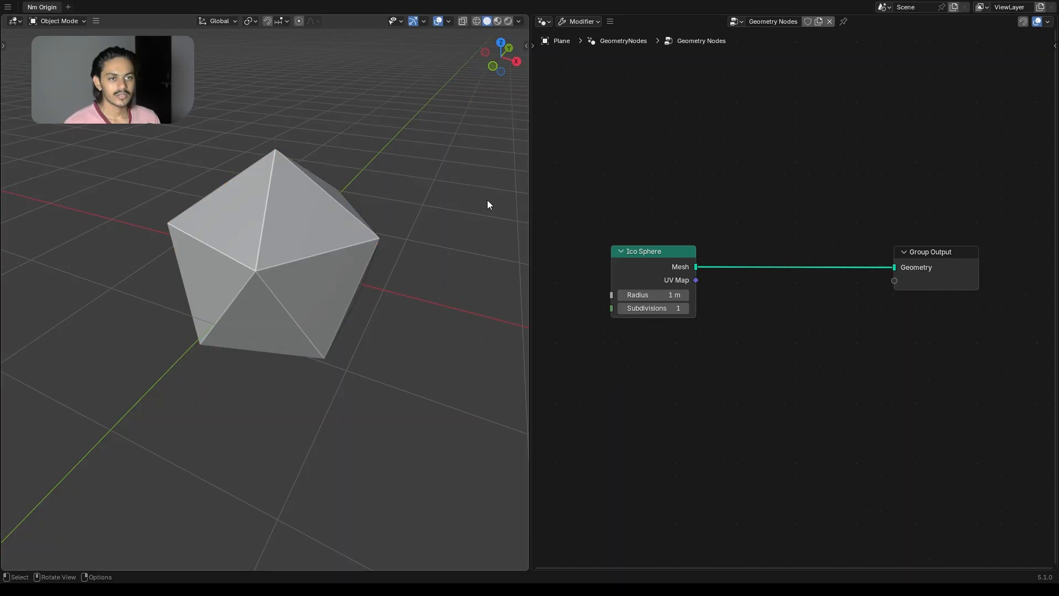
left_click_drag(910, 252, 931, 279)
left_click_drag(643, 253, 592, 217)
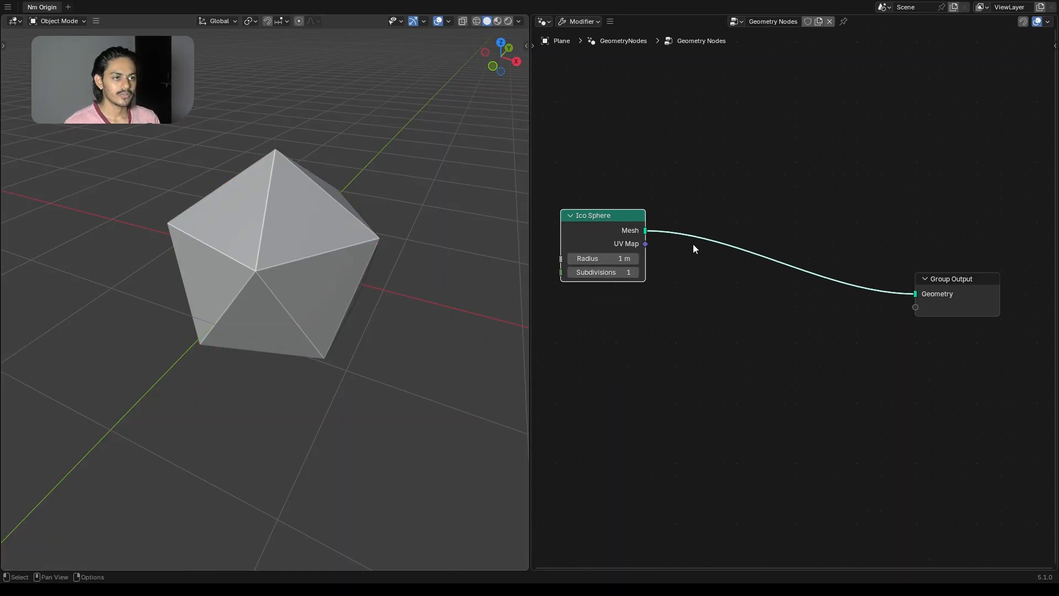
mouse_move(694, 244)
middle_mouse_down()
mouse_move(706, 251)
mouse_move(697, 246)
middle_mouse_up()
left_click_drag(634, 211, 624, 193)
left_click(687, 285)
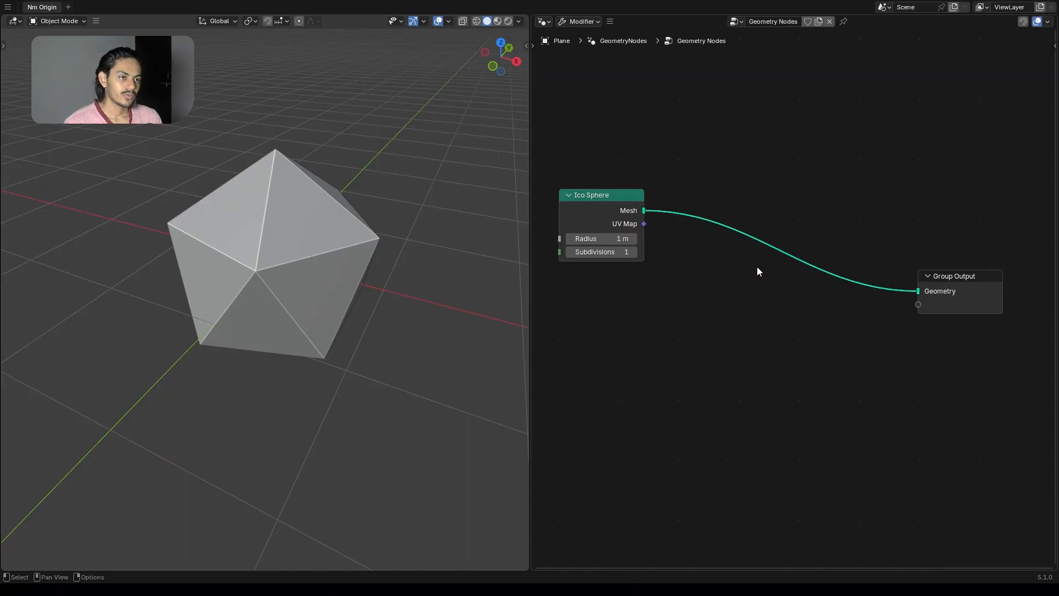
- Insert a Mesh to Curve node on the link between Ico Sphere and Group Output, and move Group Output farther away
key("shift+a")
type("m")
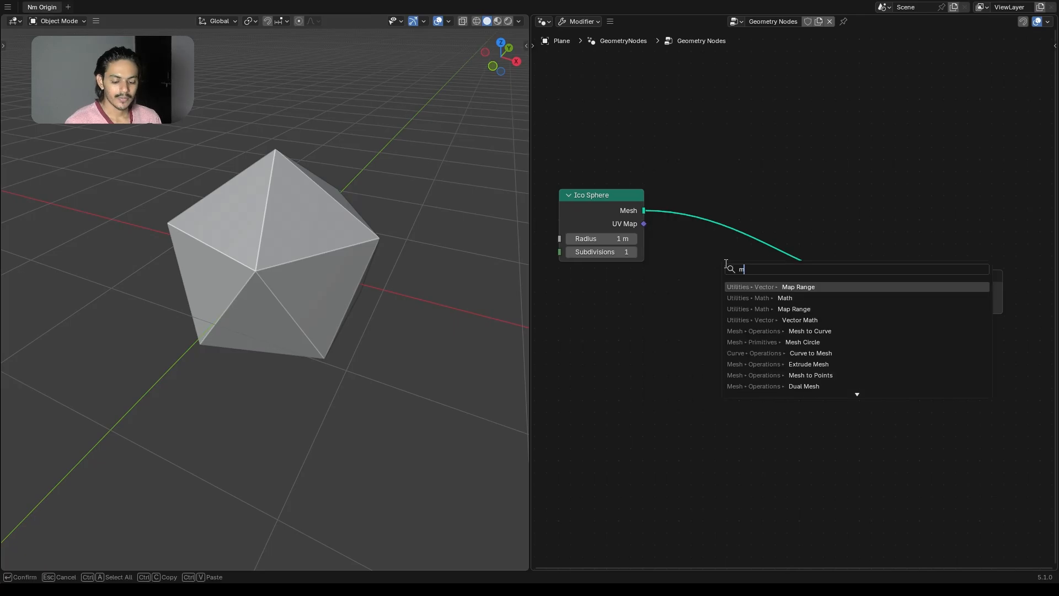
type("esh to")
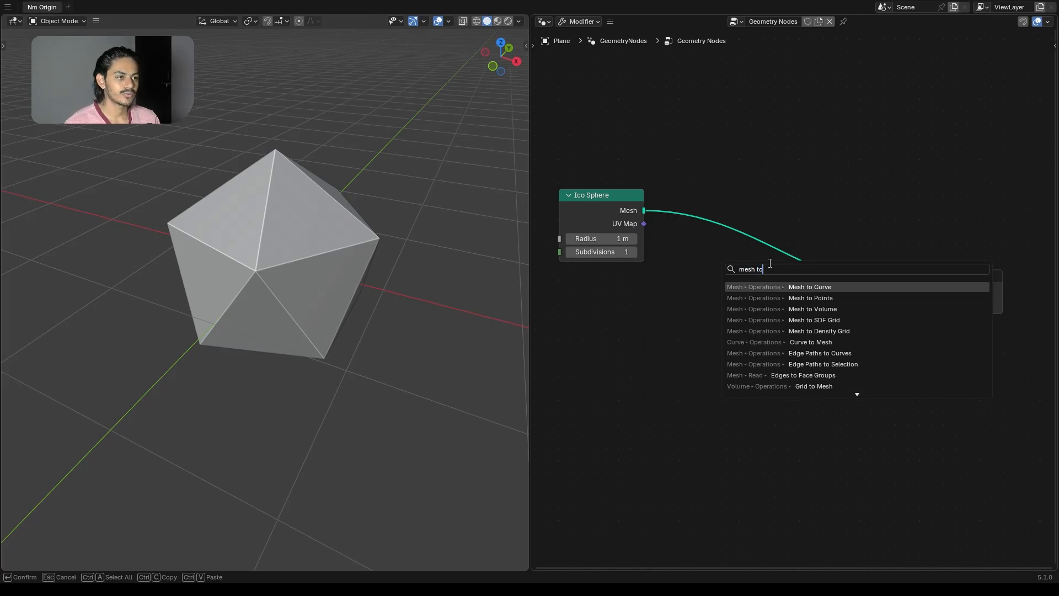
key("Return")
left_click(744, 218)
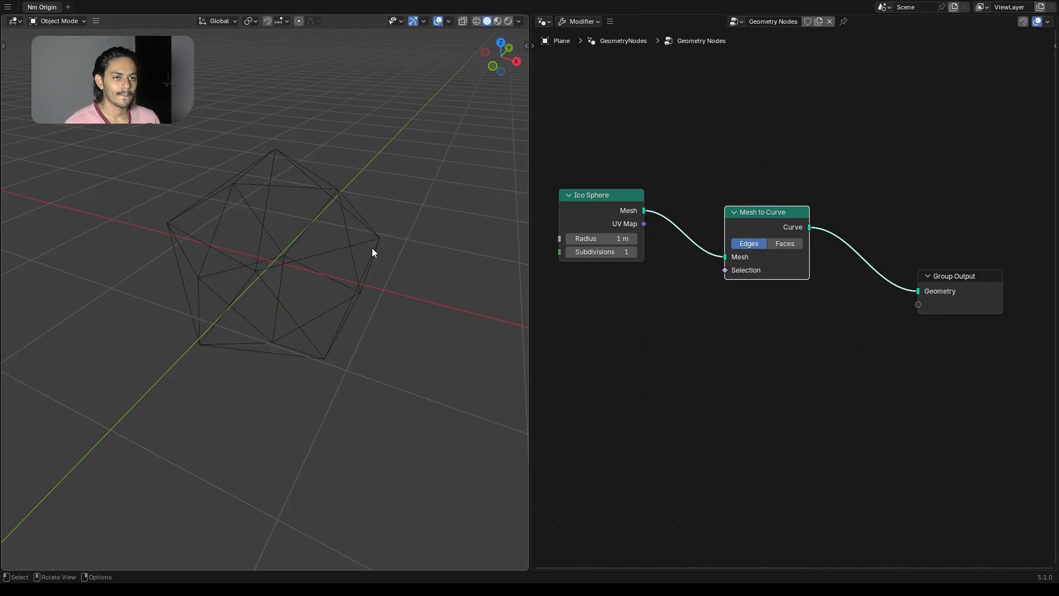
left_click_drag(783, 220, 760, 189)
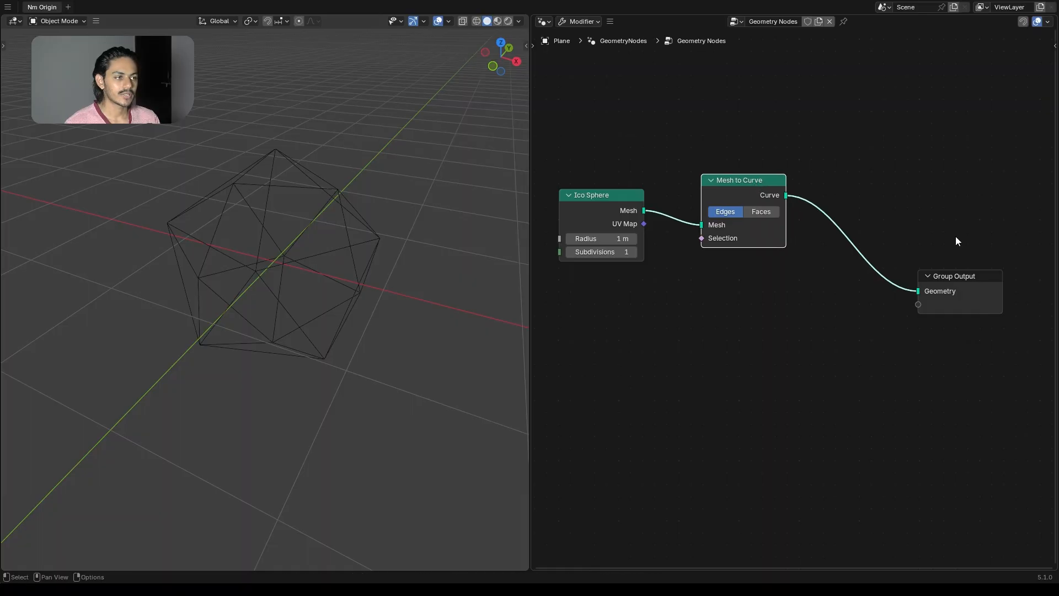
left_click_drag(959, 276, 999, 324)
left_click_drag(745, 230, 739, 223)
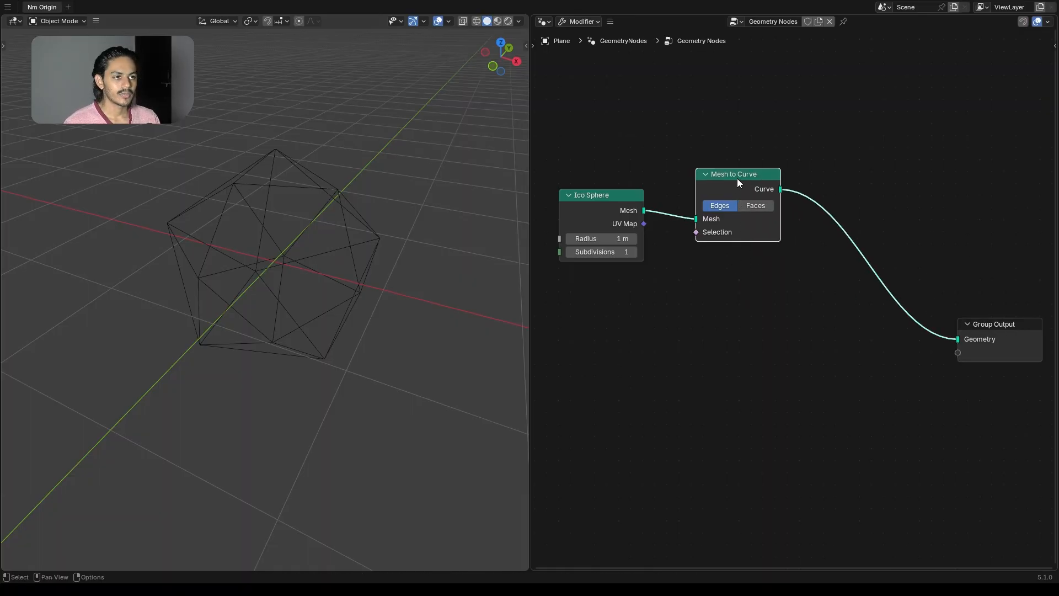
- Insert a Curve to Mesh node on the link between Mesh to Curve and Group Output
key("shift+a")
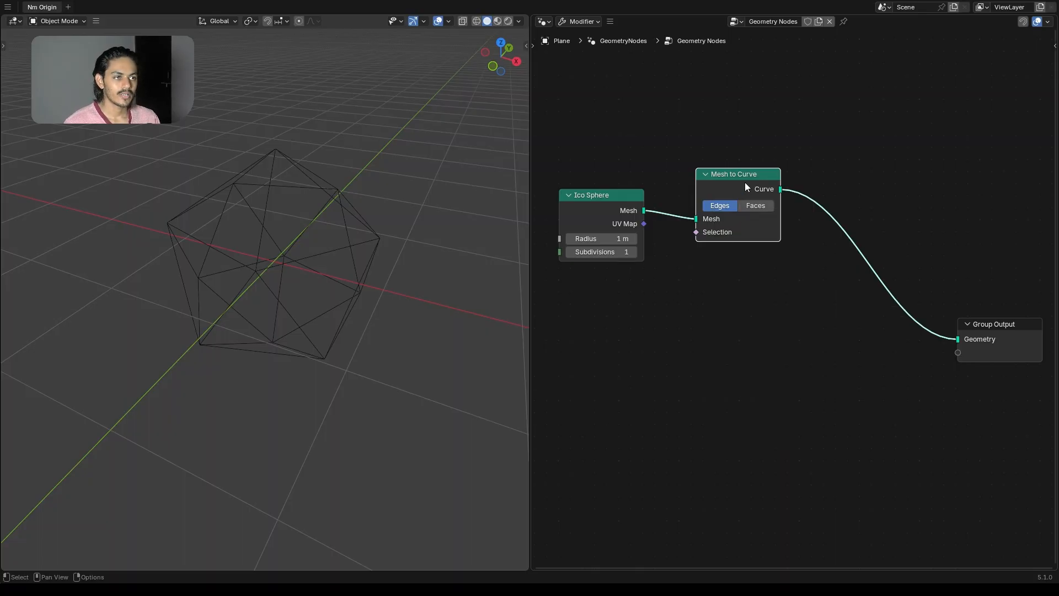
key("shift+a")
type("cu")
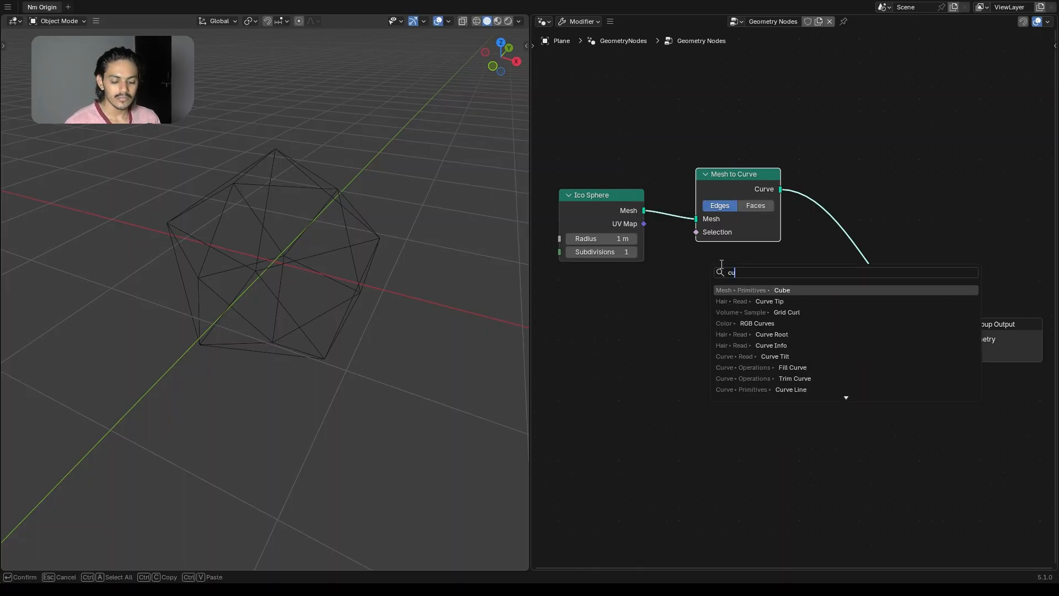
type("rve ")
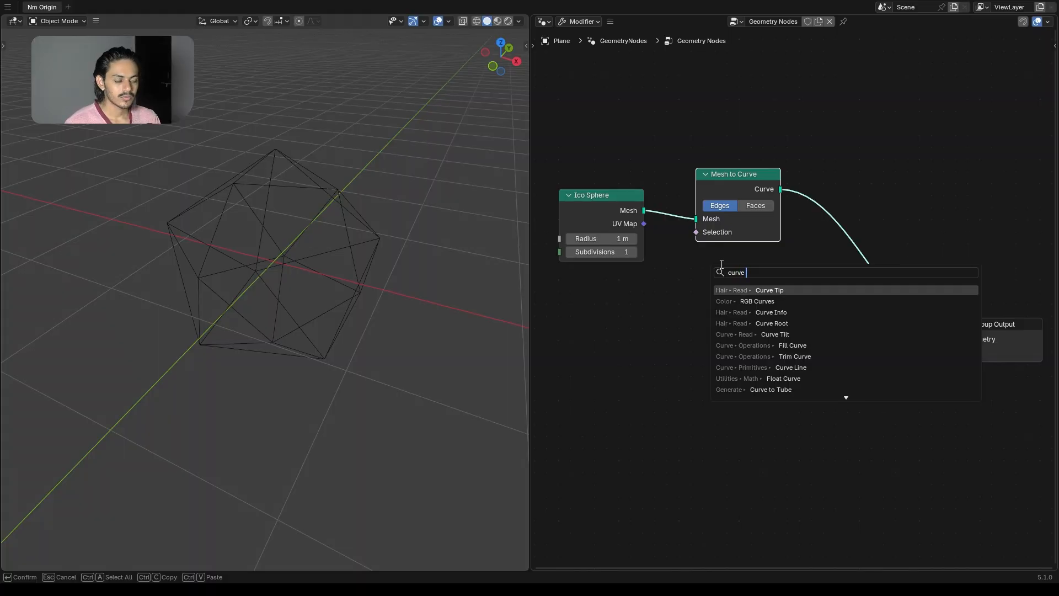
type("to me")
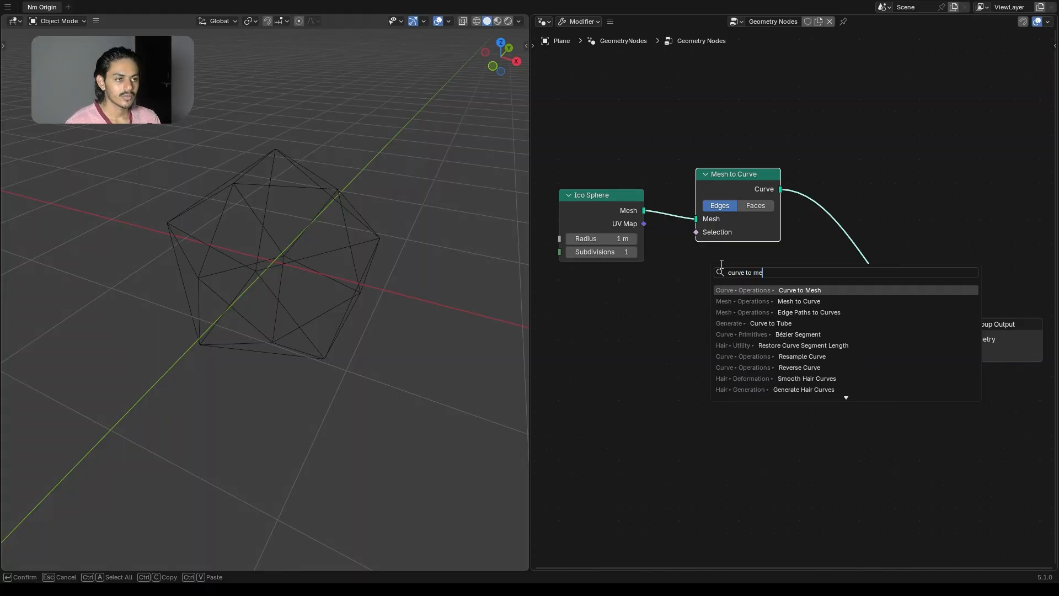
key("Return")
left_click(836, 245)
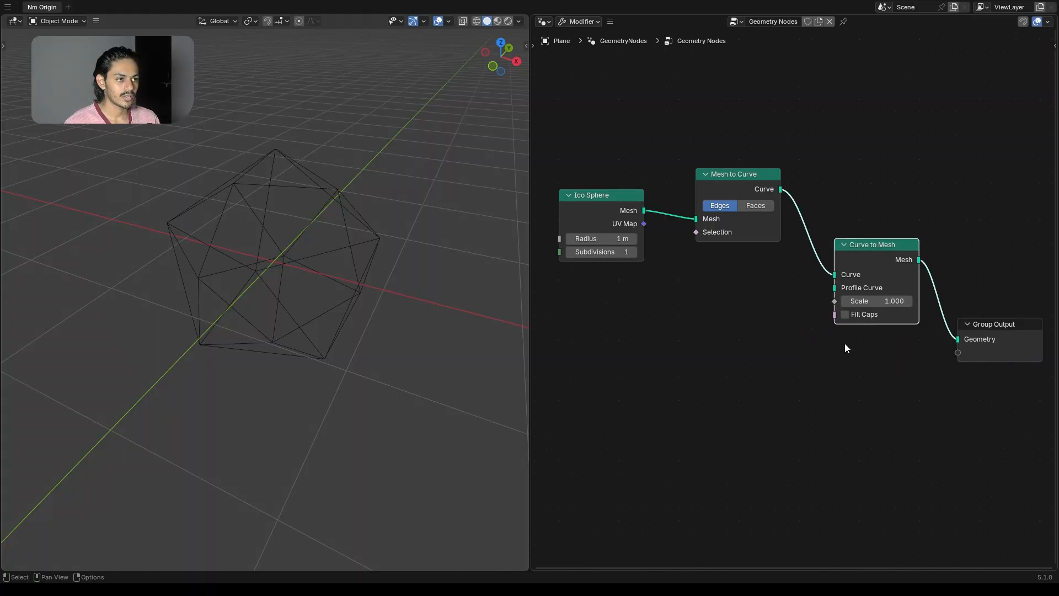
left_click_drag(878, 245, 875, 256)
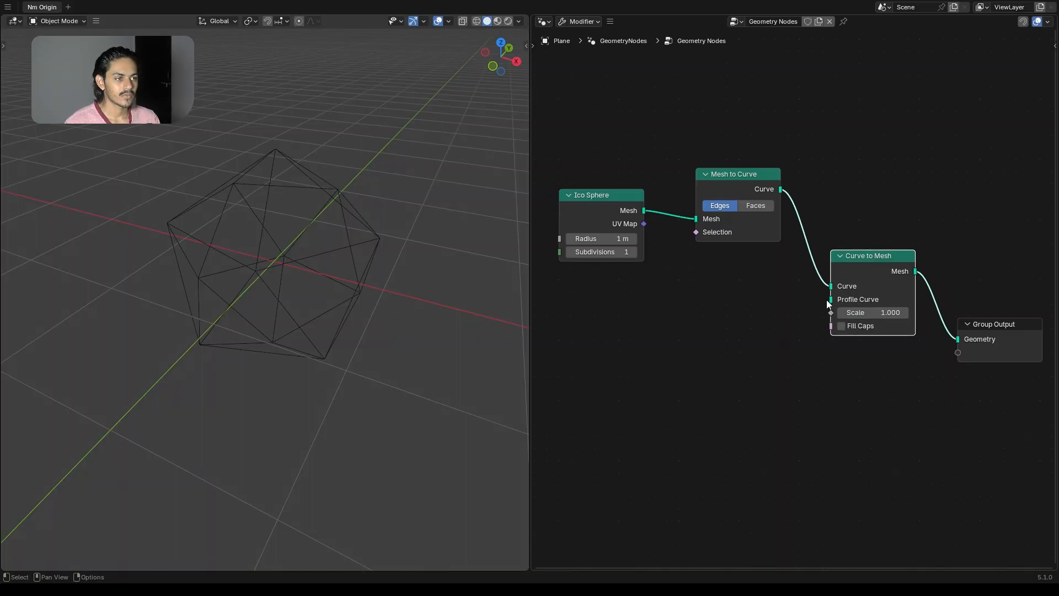
- Add a Curve Circle node and connect its Curve output to the Profile Curve input of Curve to Mesh
scroll(872, 291, "up", 3)
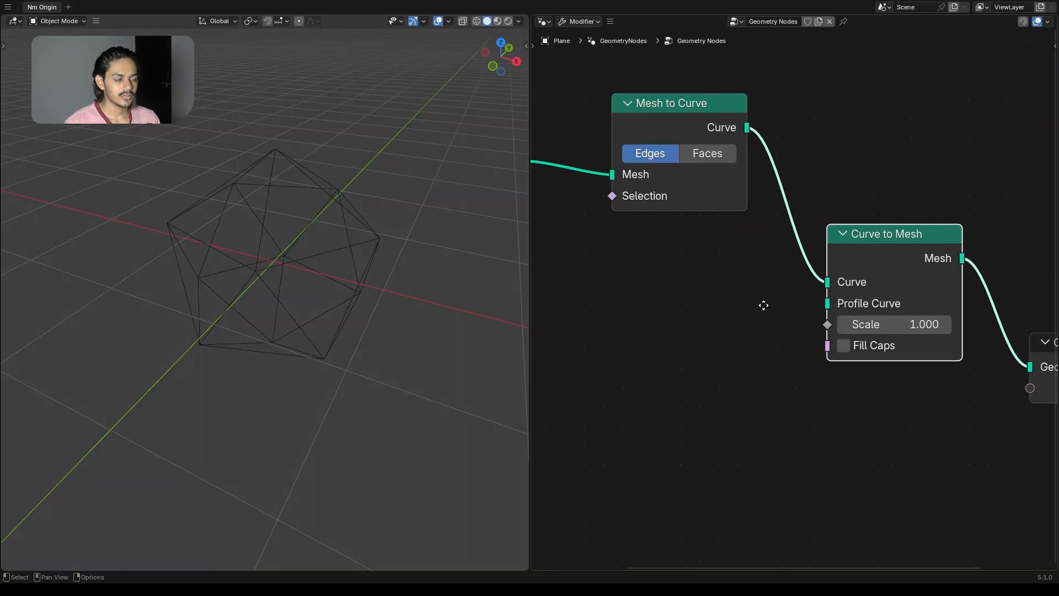
key("shift+a")
type("c")
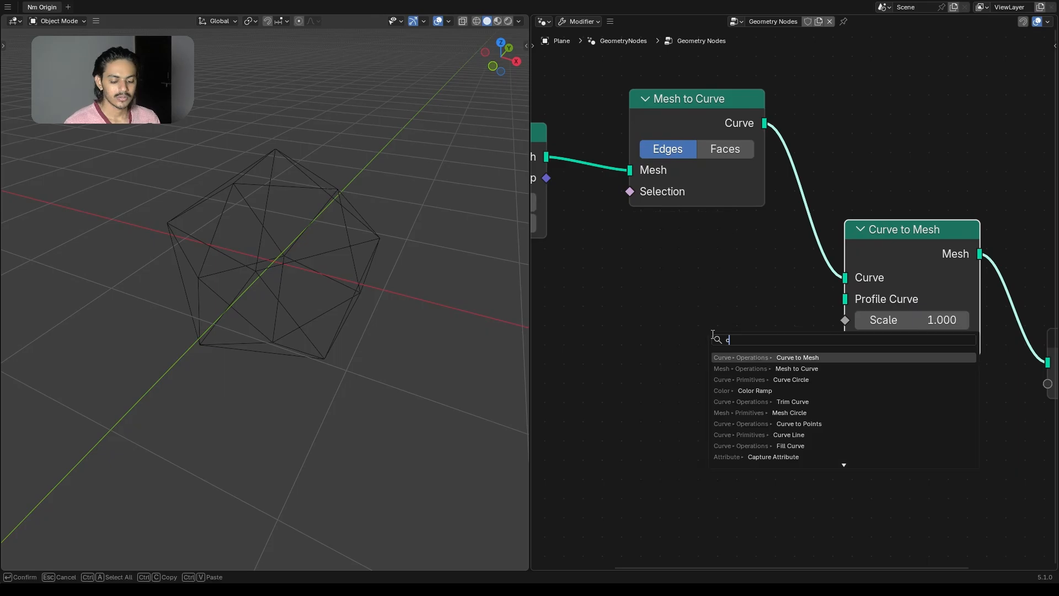
type("urve")
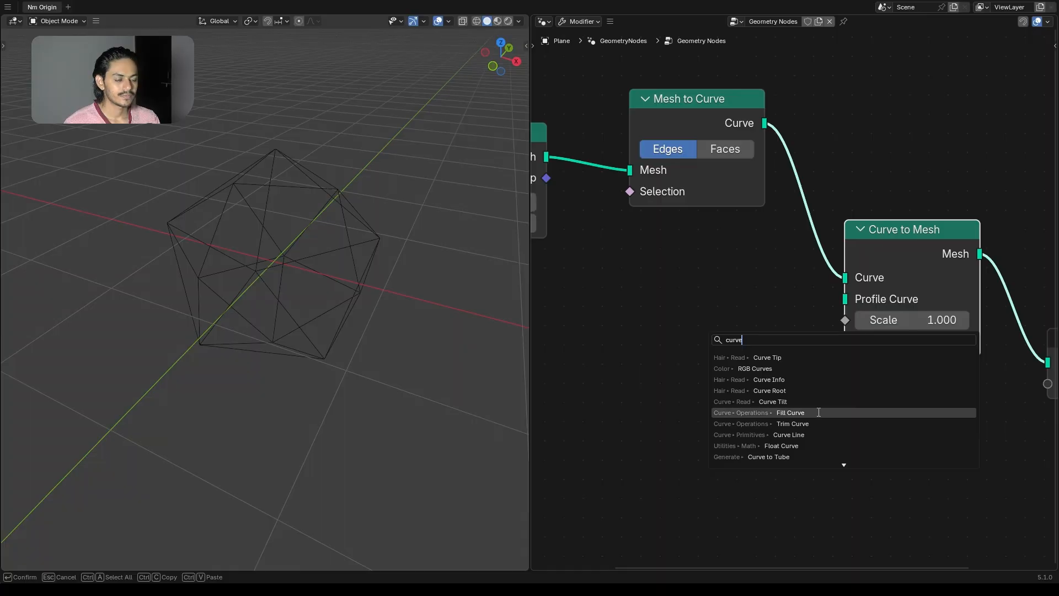
type(" x")
key("BackSpace")
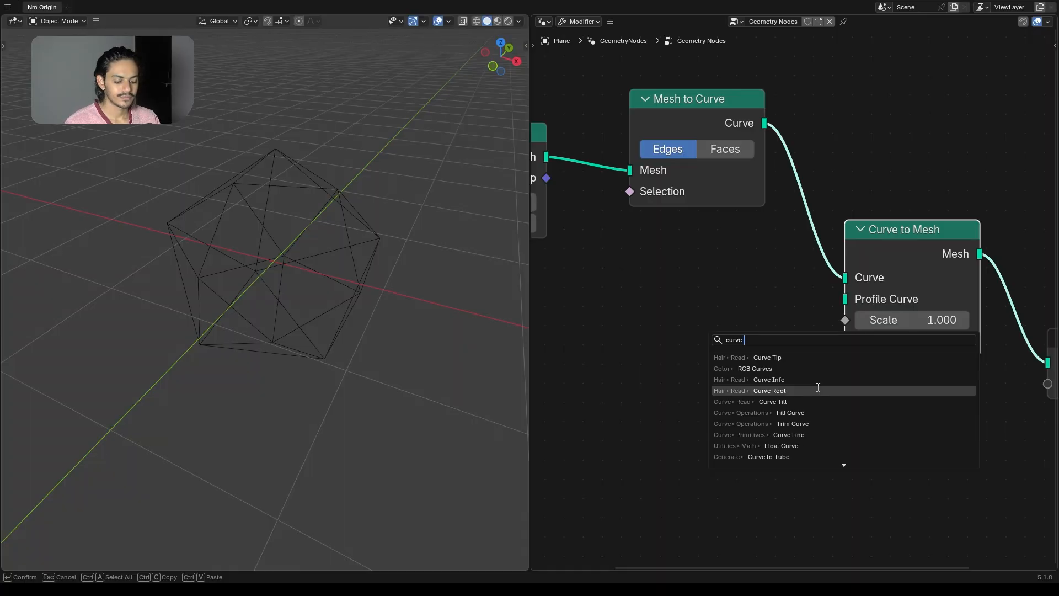
type("c")
left_click(813, 357)
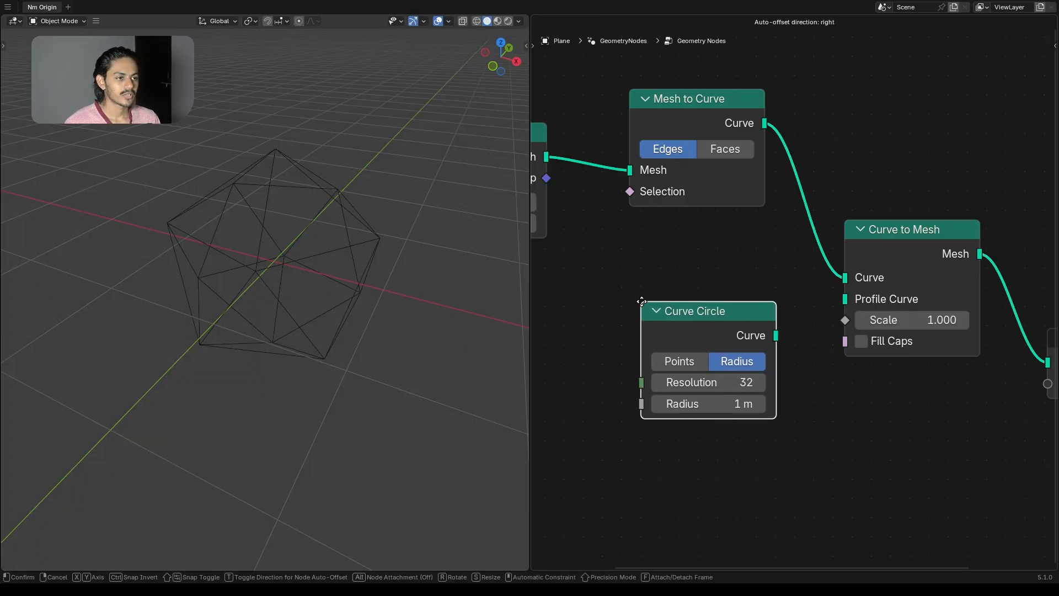
left_click(725, 329)
left_click_drag(725, 329, 746, 376)
left_click_drag(792, 303, 845, 299)
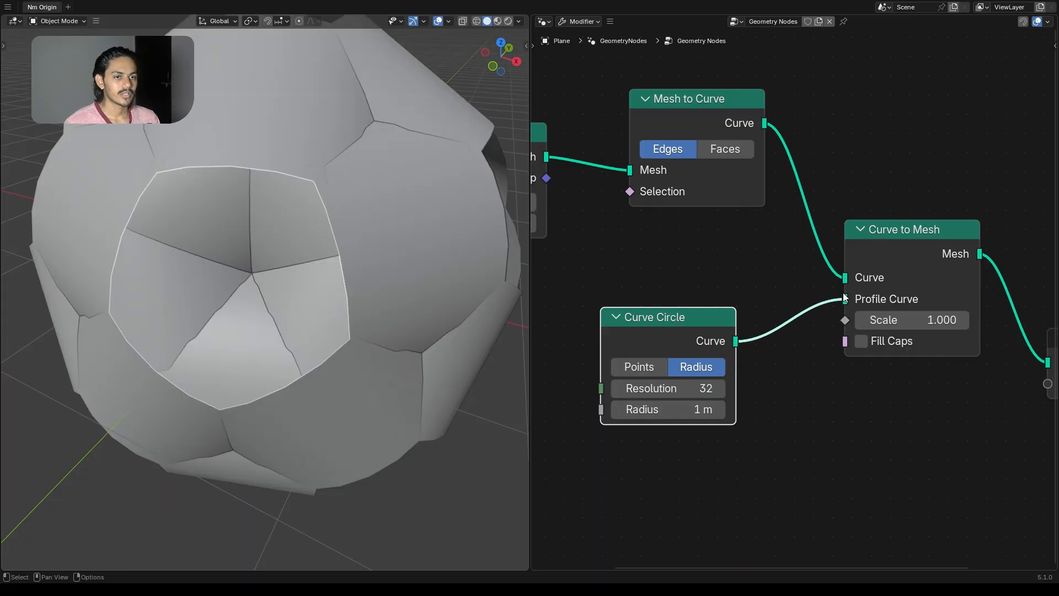
- Set the Curve Circle's radius to 0.01 m and view the resulting wireframe up close
left_click(667, 412)
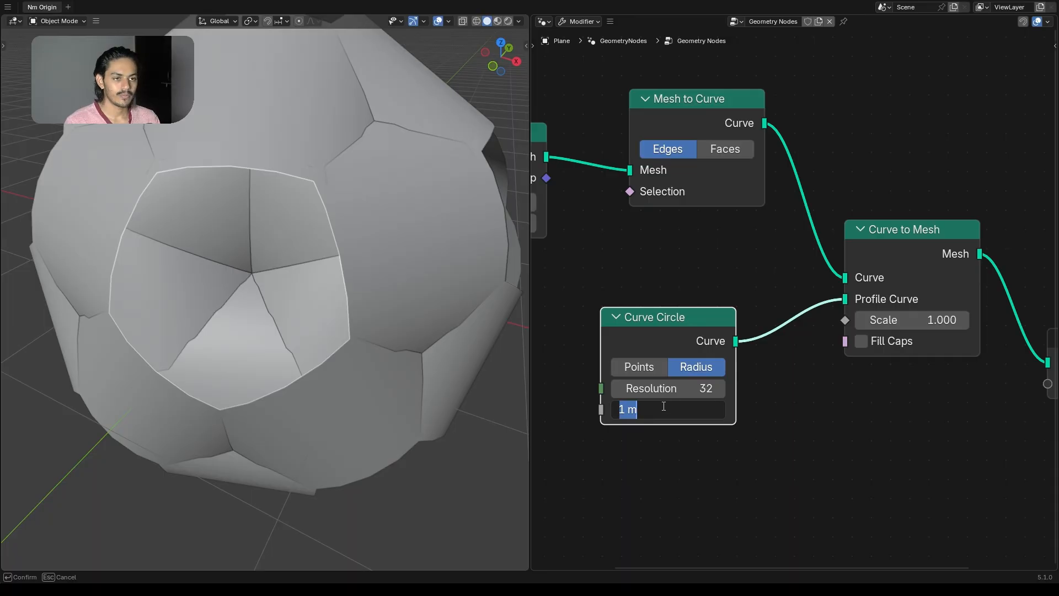
type(".01")
key("Return")
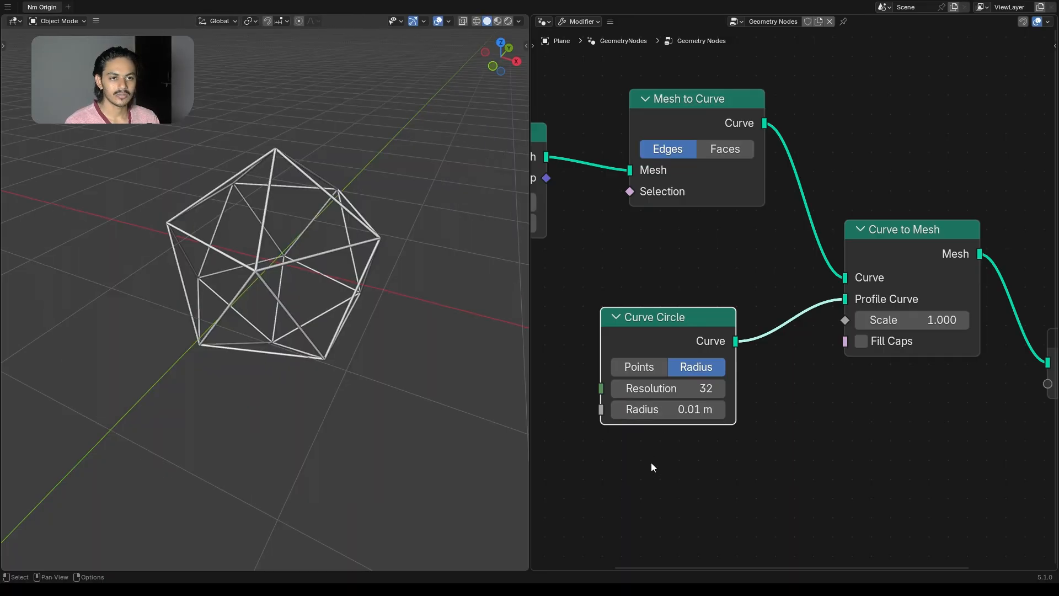
scroll(250, 207, "up", 1)
scroll(327, 204, "up", 3)
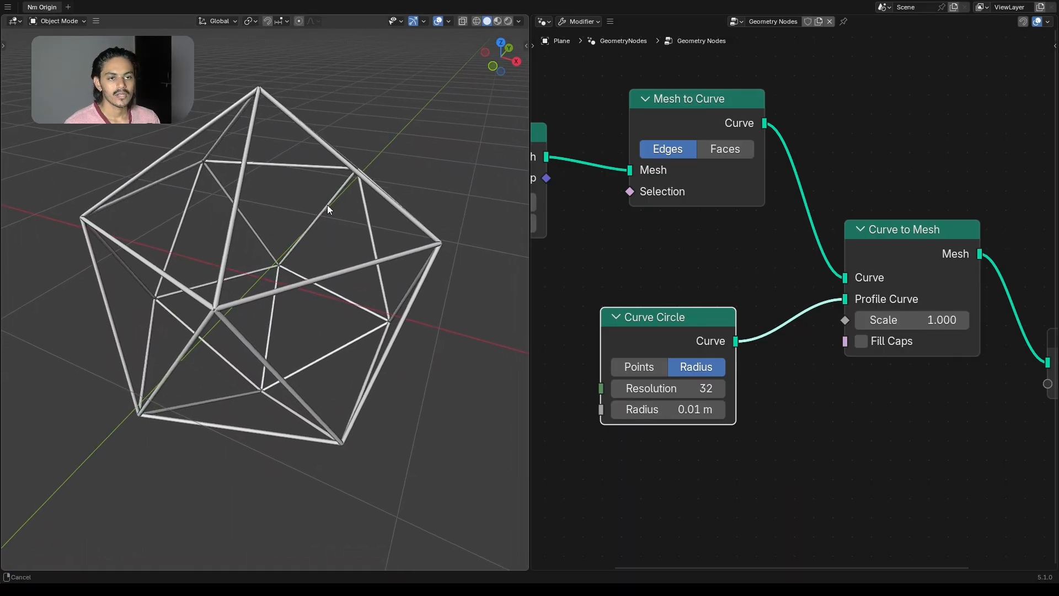
- Mute the Curve Circle node briefly to compare the wireframe without its profile, and unmute it again
scroll(327, 209, "up", 2)
mouse_move(645, 319)
left_mouse_down()
mouse_move(653, 293)
mouse_move(663, 313)
mouse_move(636, 319)
left_mouse_up()
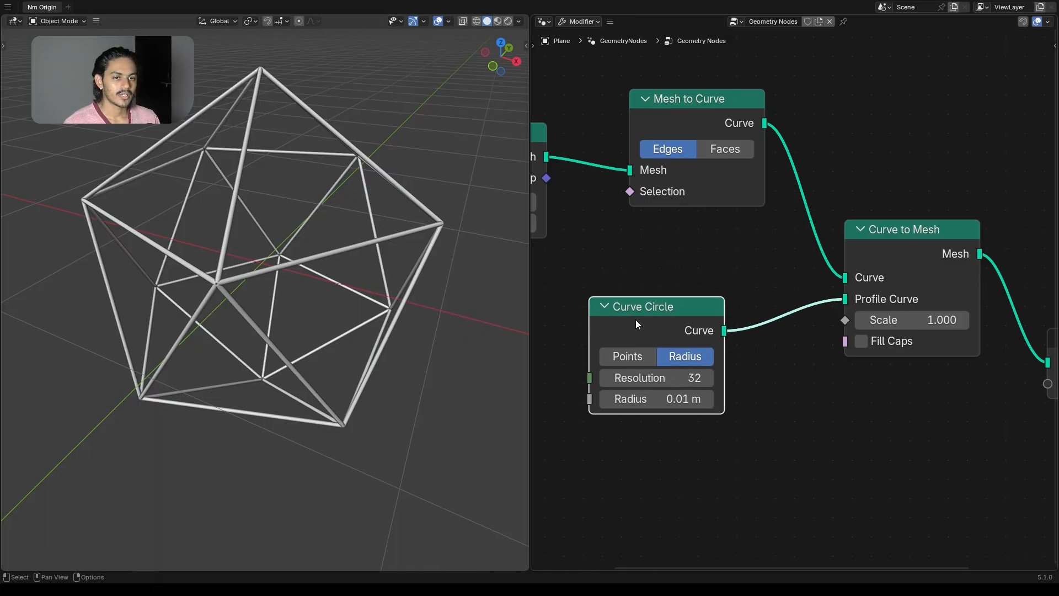
middle_click_drag(215, 289, 321, 279)
key("m")
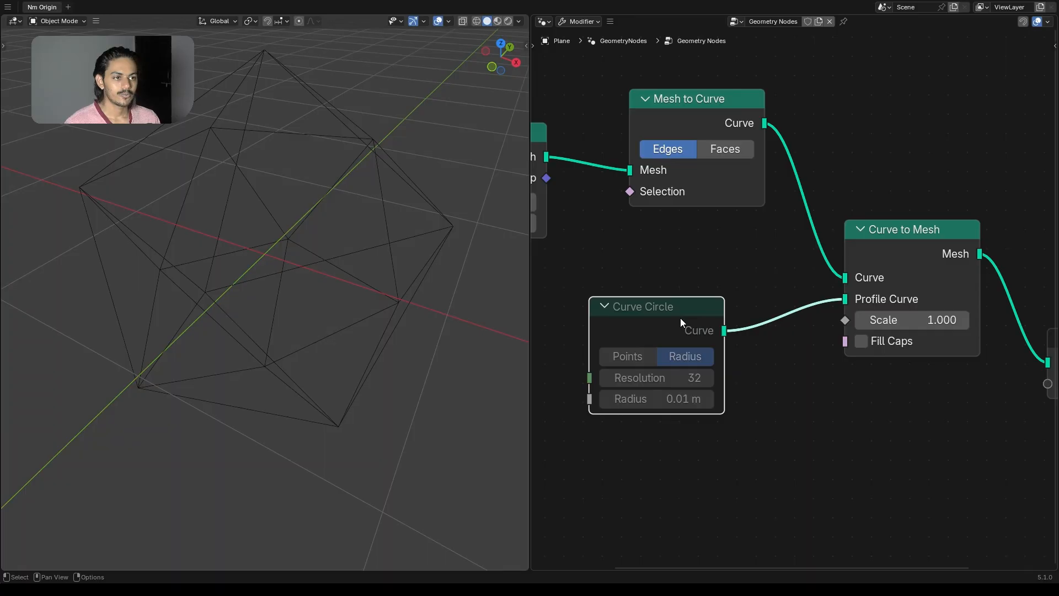
key("m")
- Move the Curve Circle node up beneath Mesh to Curve and nudge Mesh to Curve to tidy the layout
scroll(703, 250, "down", 2)
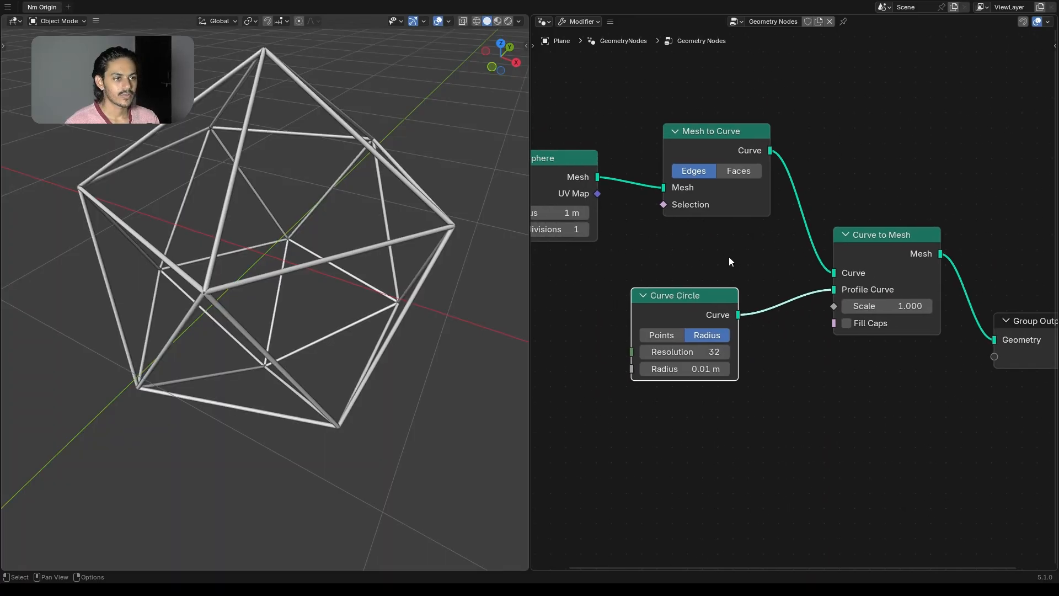
left_click_drag(705, 301, 740, 287)
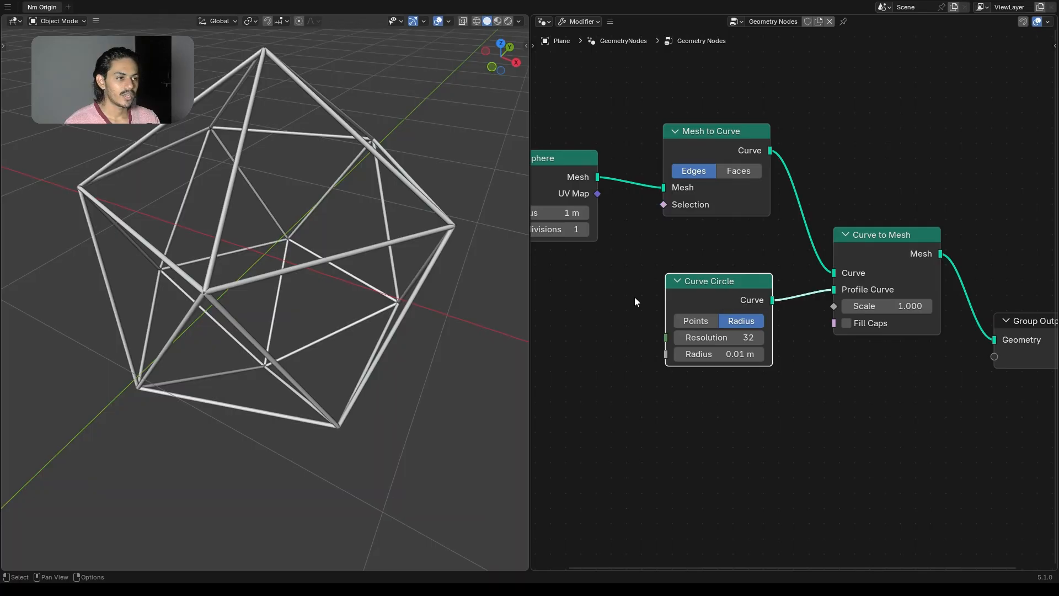
left_click_drag(720, 297, 728, 289)
left_click_drag(720, 171, 723, 178)
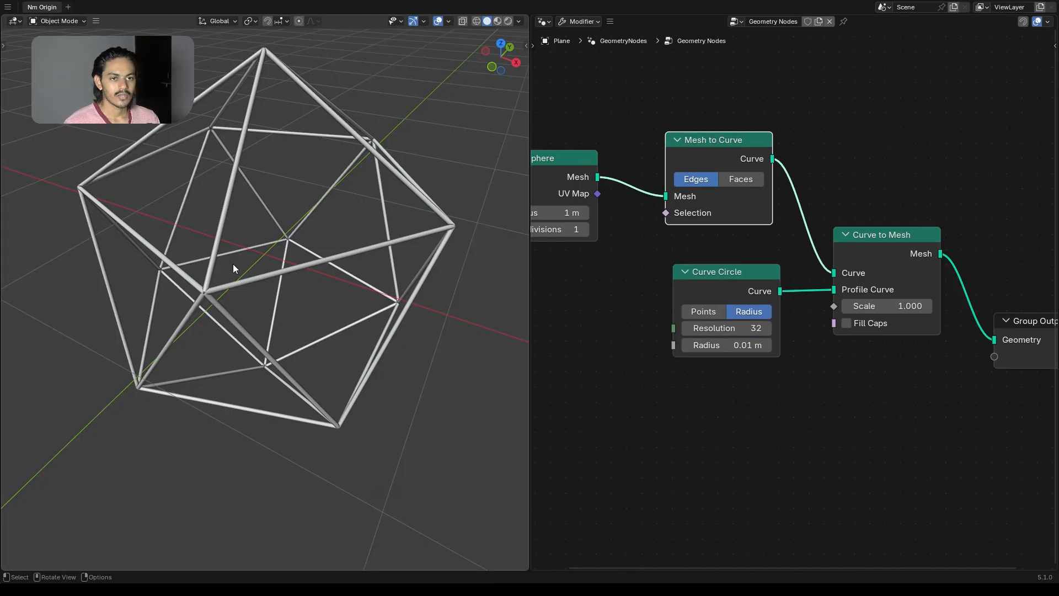
- Set the Curve to Mesh node's scale to 0.5 and check the thinner wireframe
scroll(838, 309, "up", 3)
middle_click_drag(797, 323, 685, 347)
left_click(775, 328)
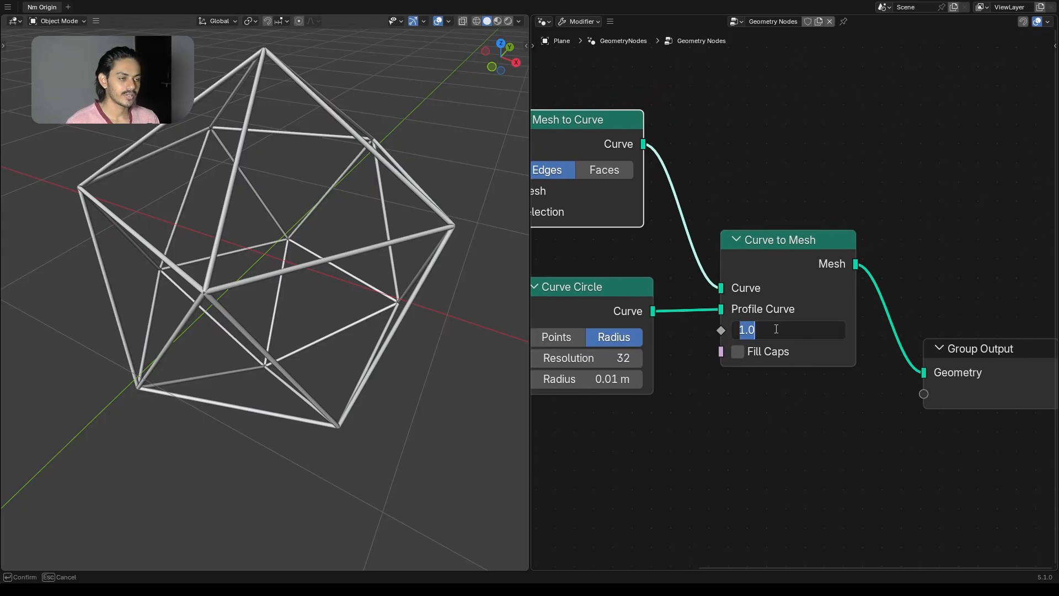
key("BackSpace")
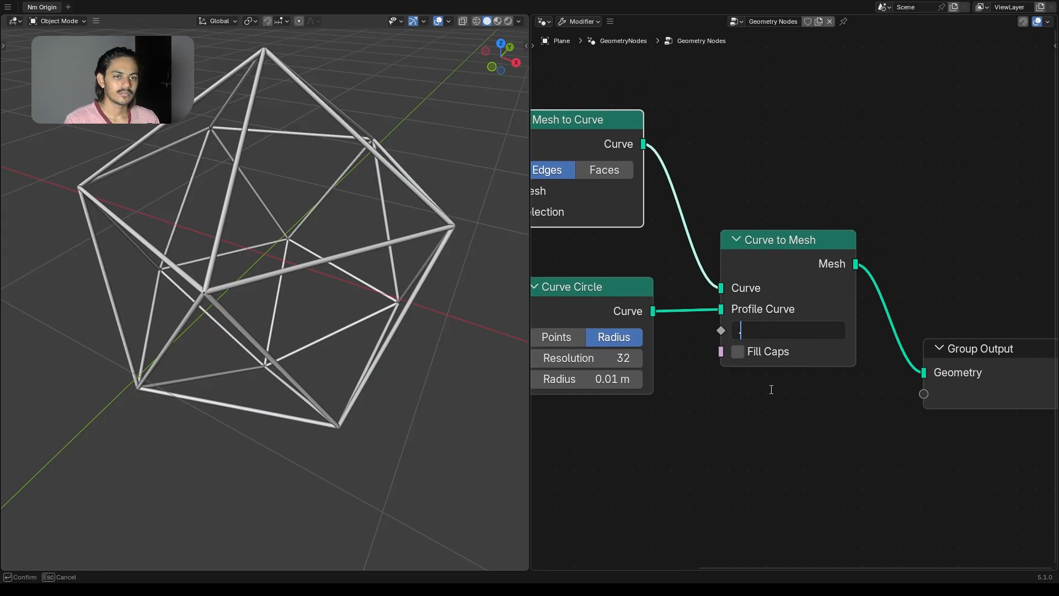
type(".5")
key("Return")
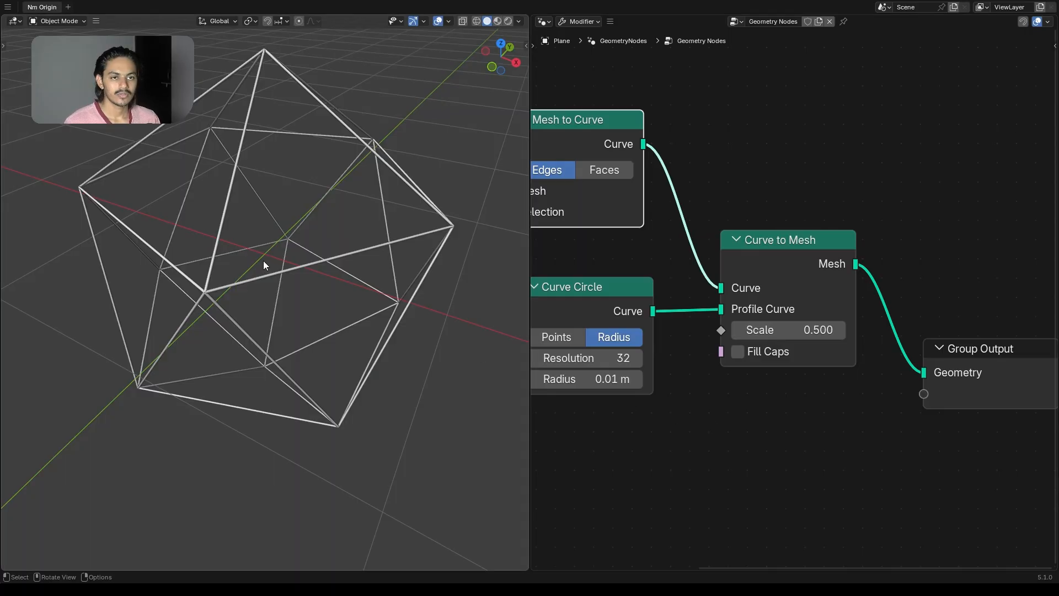
mouse_move(263, 263)
middle_mouse_down()
mouse_move(276, 259)
mouse_move(269, 244)
middle_mouse_up()
- Set the Ico Sphere's subdivisions to 3
middle_click_drag(593, 270, 766, 282)
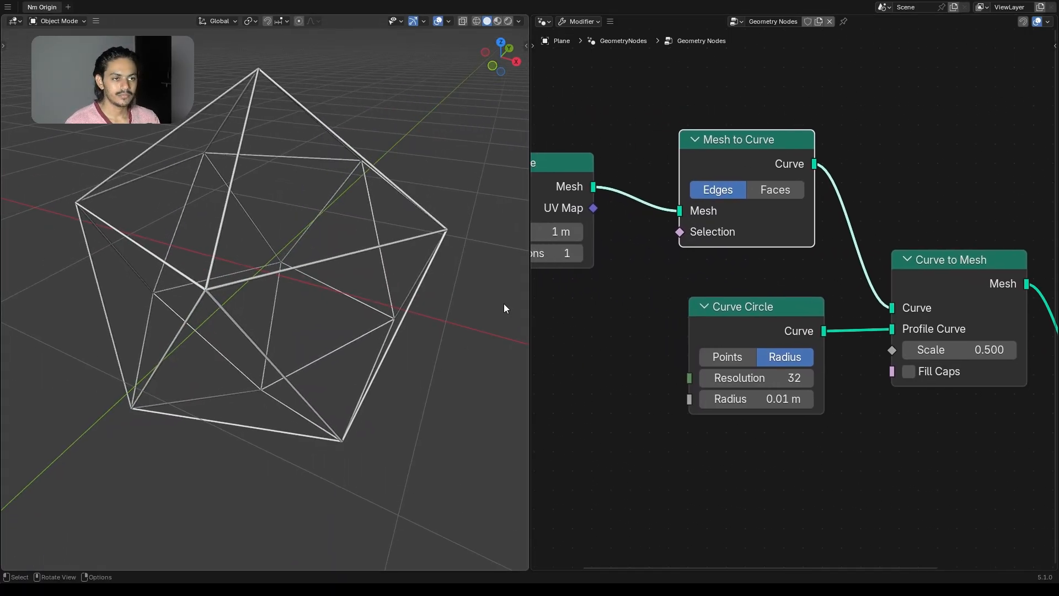
middle_click_drag(605, 295, 703, 365)
scroll(703, 360, "up", 2)
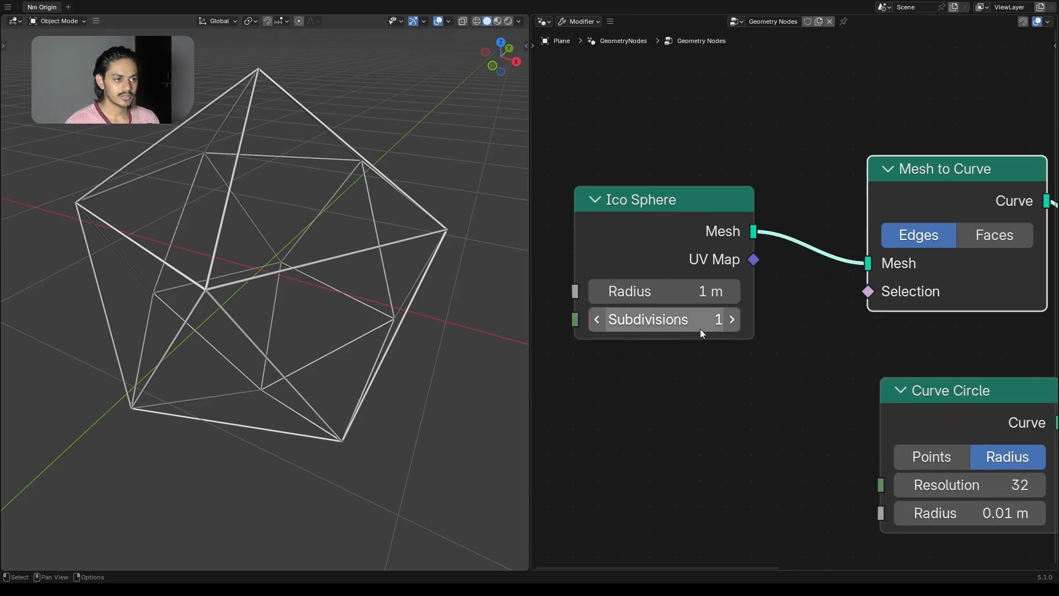
middle_click_drag(700, 329, 758, 322)
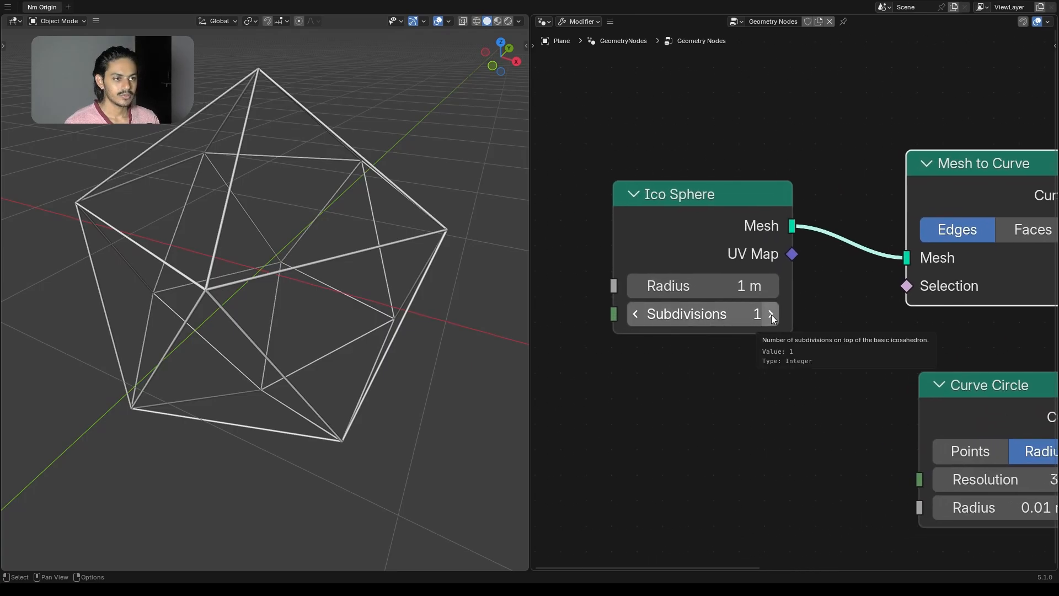
left_click(771, 314)
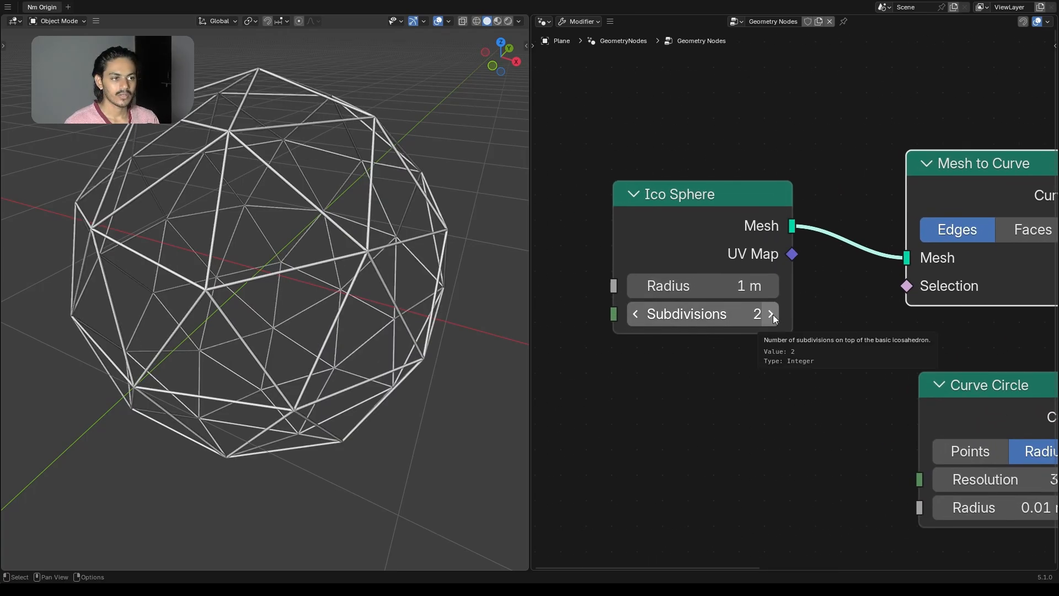
left_click(773, 313)
- Move the Ico Sphere node away from Mesh to Curve to leave room for another node between them
left_click_drag(745, 203, 715, 201)
middle_click_drag(738, 332, 790, 309)
left_click_drag(742, 206, 635, 214)
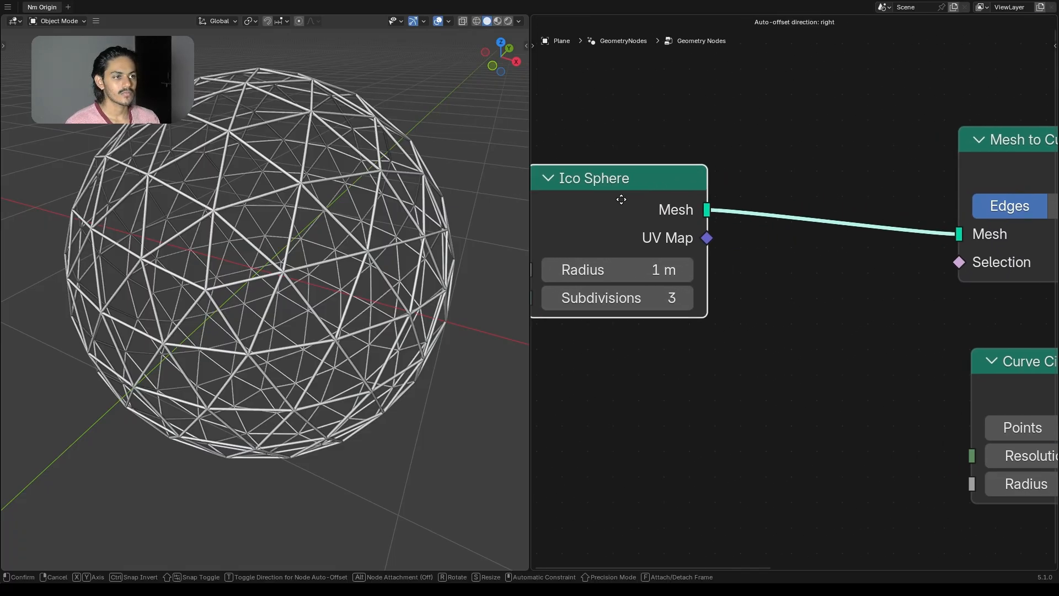
scroll(739, 276, "down", 1)
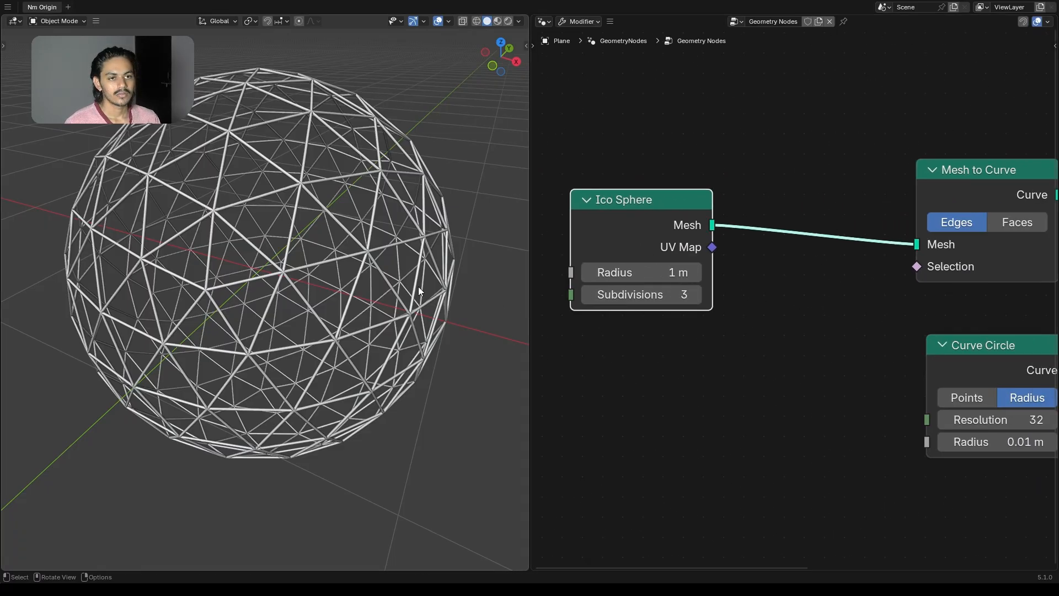
mouse_move(237, 273)
middle_mouse_down()
mouse_move(283, 236)
mouse_move(283, 267)
mouse_move(236, 288)
mouse_move(248, 271)
middle_mouse_up()
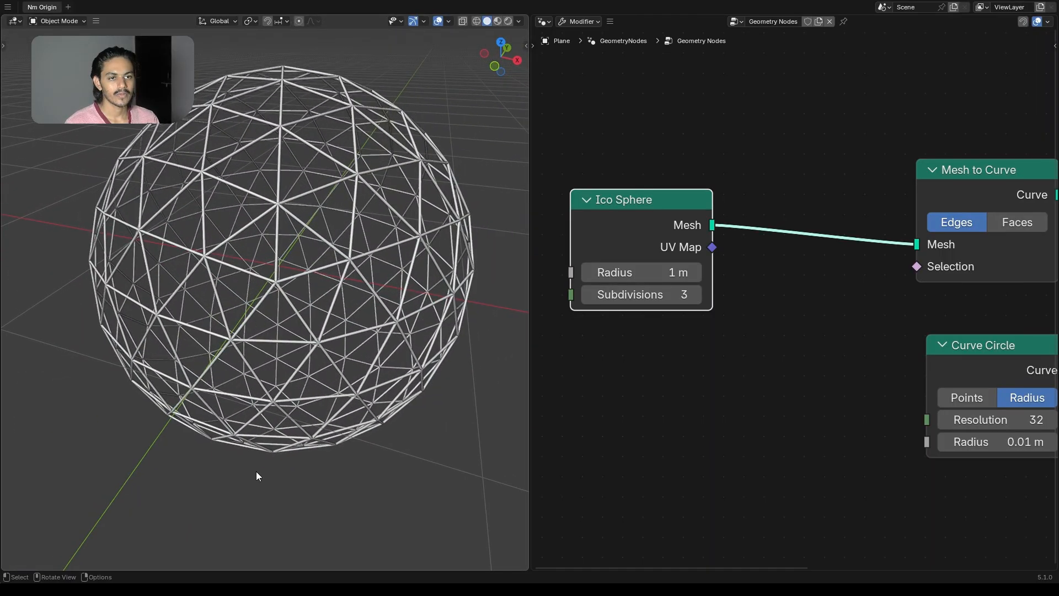
left_click_drag(638, 208, 631, 201)
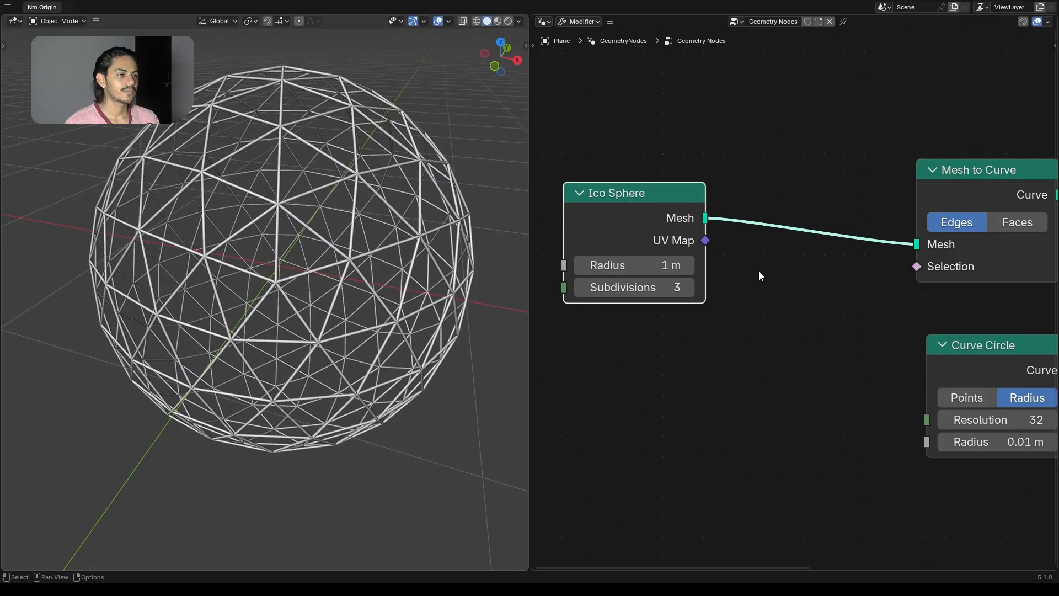
scroll(759, 276, "down", 1)
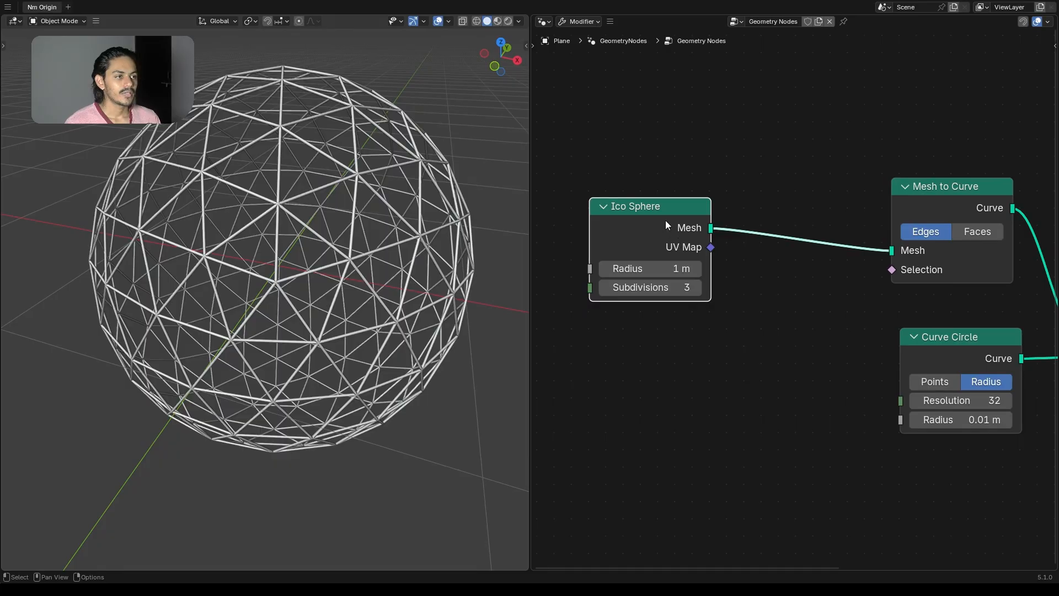
left_click_drag(665, 220, 640, 227)
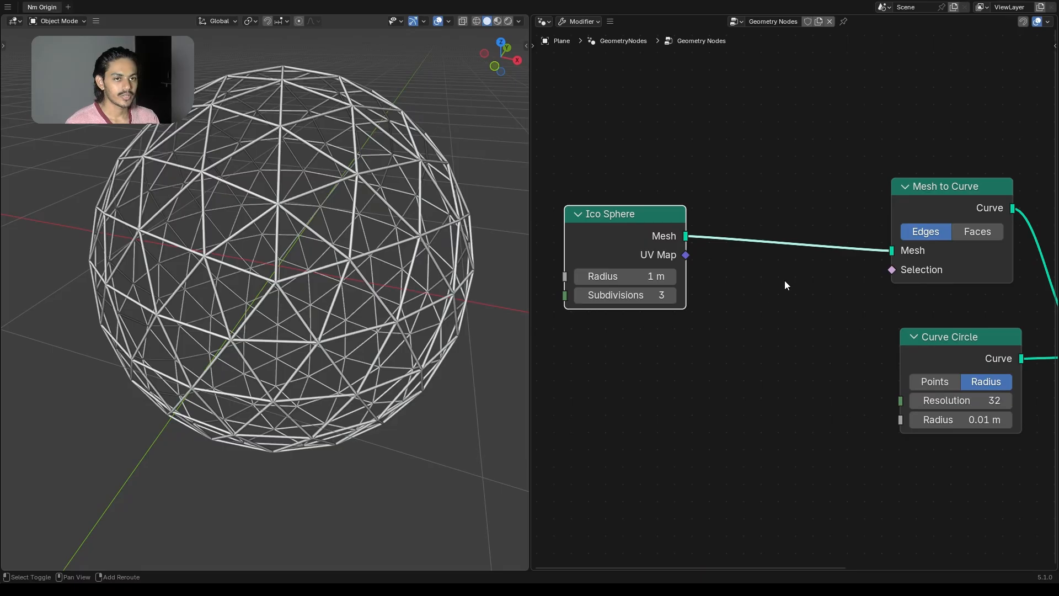
left_click_drag(604, 227, 610, 226)
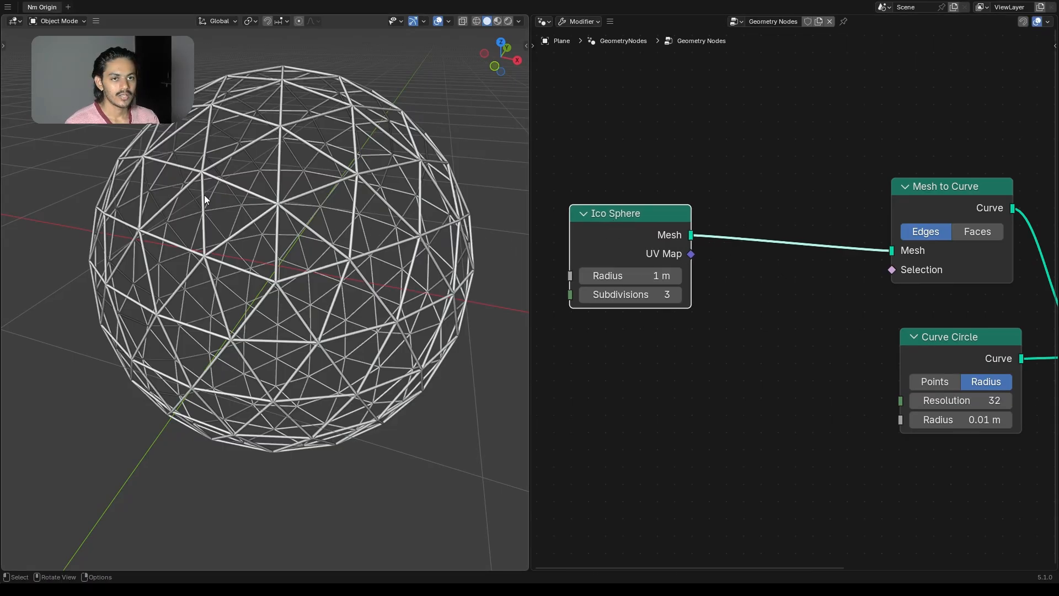
- Insert a Dual Mesh node on the link between Ico Sphere and Mesh to Curve, and adjust the spacing of the neighbouring nodes
left_click(677, 361)
key("shift+a")
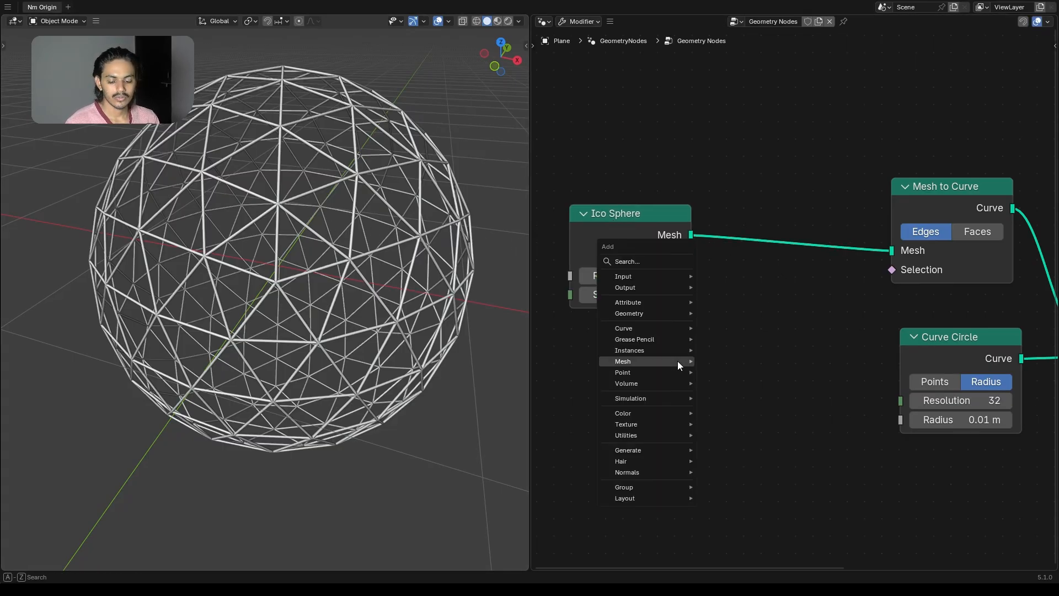
type("d")
left_click(756, 407)
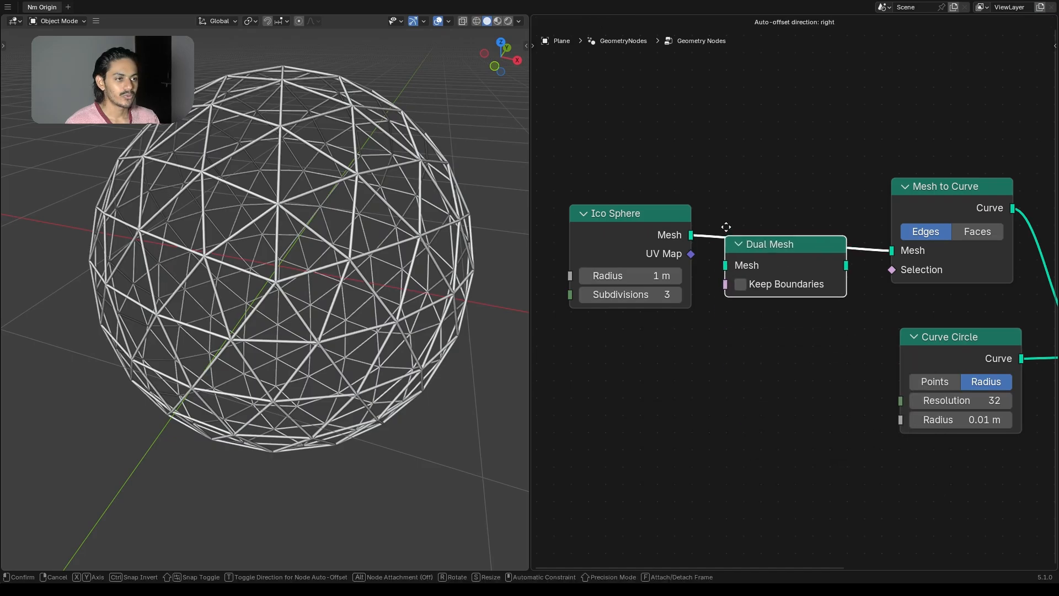
left_click(702, 252)
left_click_drag(652, 213, 636, 238)
left_click_drag(776, 236, 774, 219)
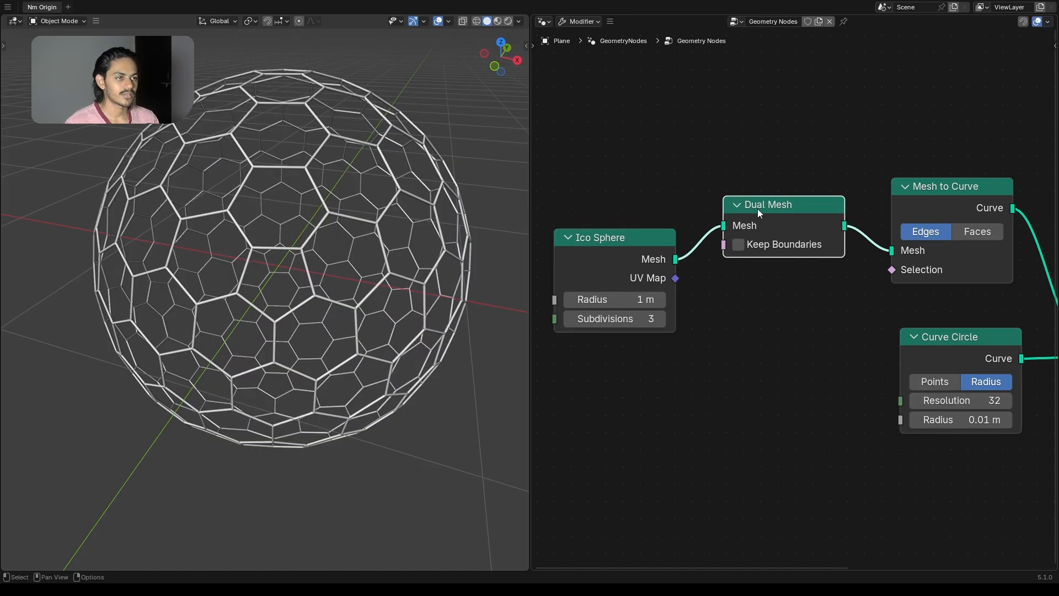
- Move the Ico Sphere node farther away from Dual Mesh to spread out the start of the node chain
scroll(797, 286, "down", 3)
middle_click_drag(794, 303, 861, 296)
left_click_drag(745, 241, 653, 236)
mouse_move(839, 224)
left_mouse_down()
mouse_move(773, 226)
mouse_move(833, 229)
left_mouse_up()
- Add a Delete Geometry node and insert it on the link between Dual Mesh and Mesh to Curve
middle_click_drag(842, 275, 765, 283)
key("shift+a")
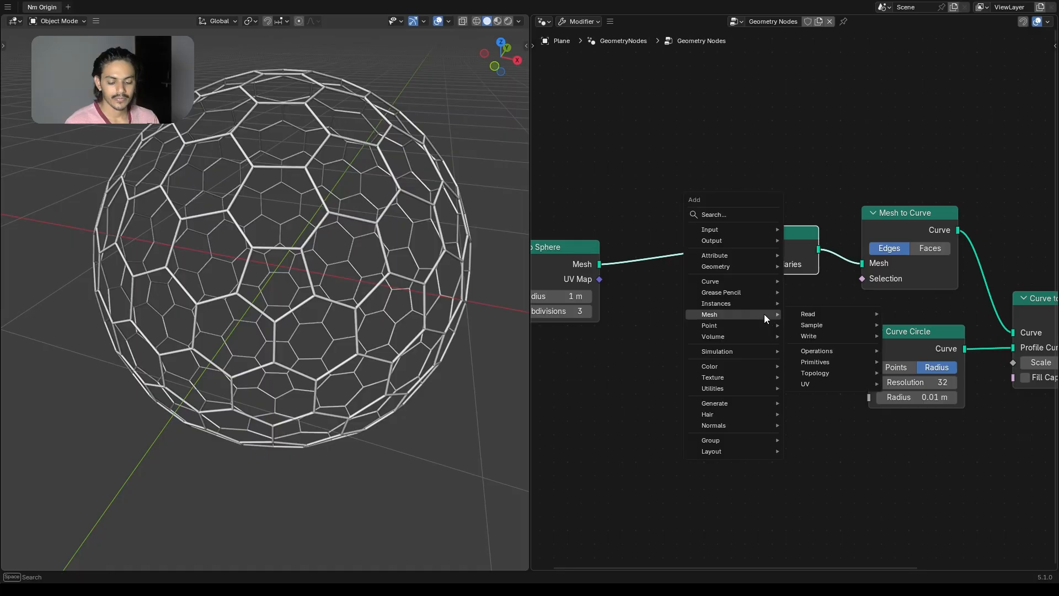
type("de")
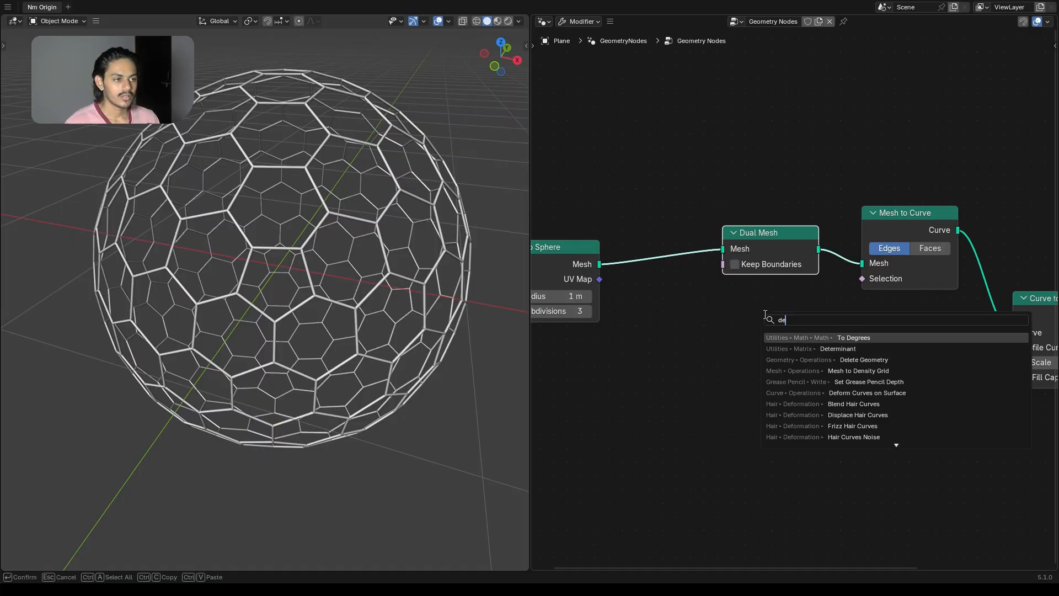
left_click(855, 359)
left_click(726, 322)
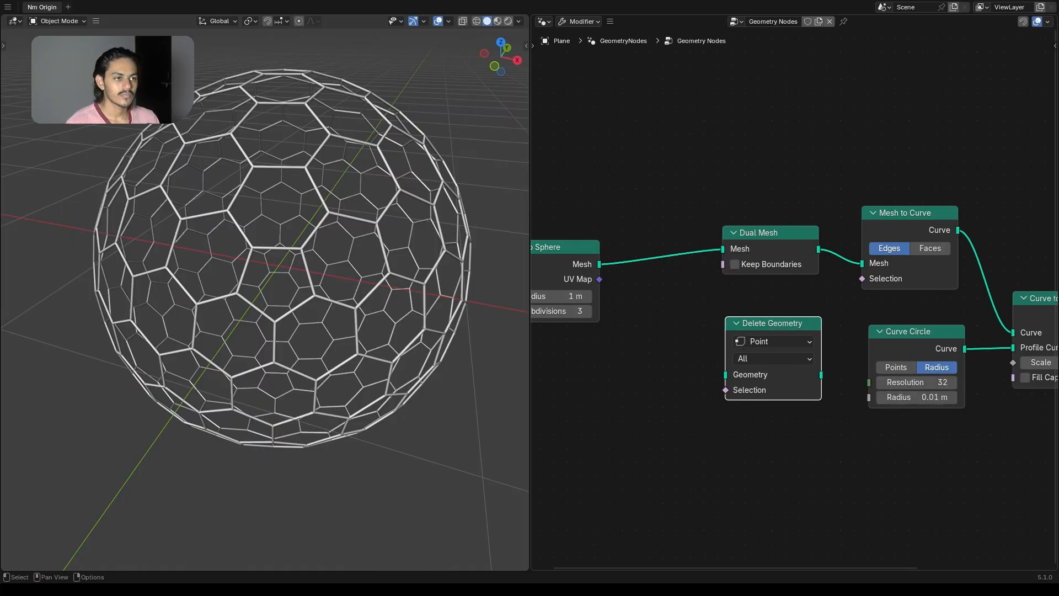
left_click_drag(753, 247, 679, 255)
middle_click_drag(836, 311, 861, 316)
left_click_drag(810, 335, 841, 223)
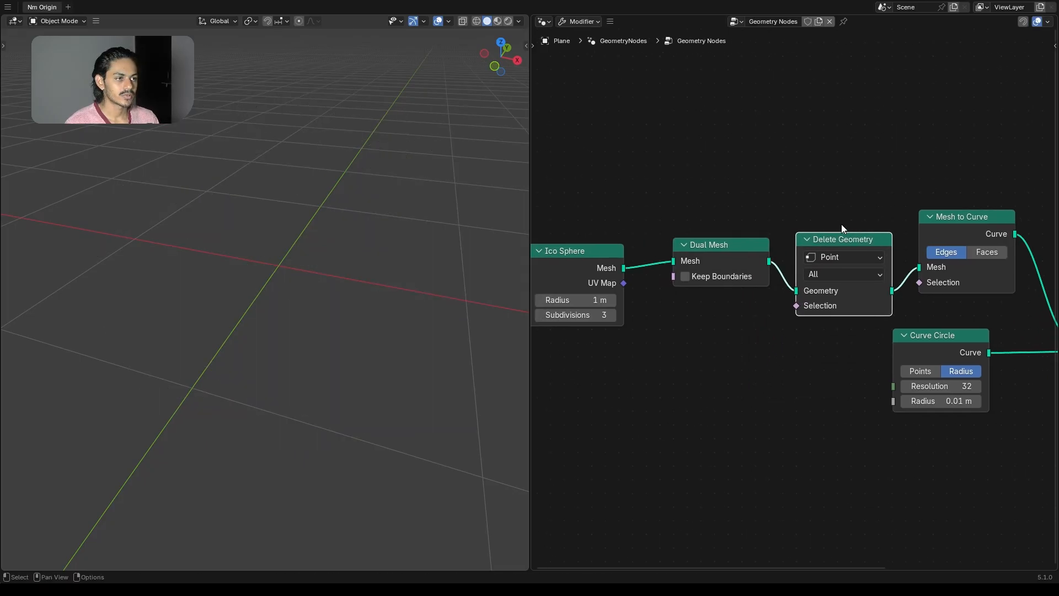
- Space out the Ico Sphere, Dual Mesh and Delete Geometry nodes, and lower the Curve Circle node below Mesh to Curve
middle_click_drag(816, 324, 873, 307)
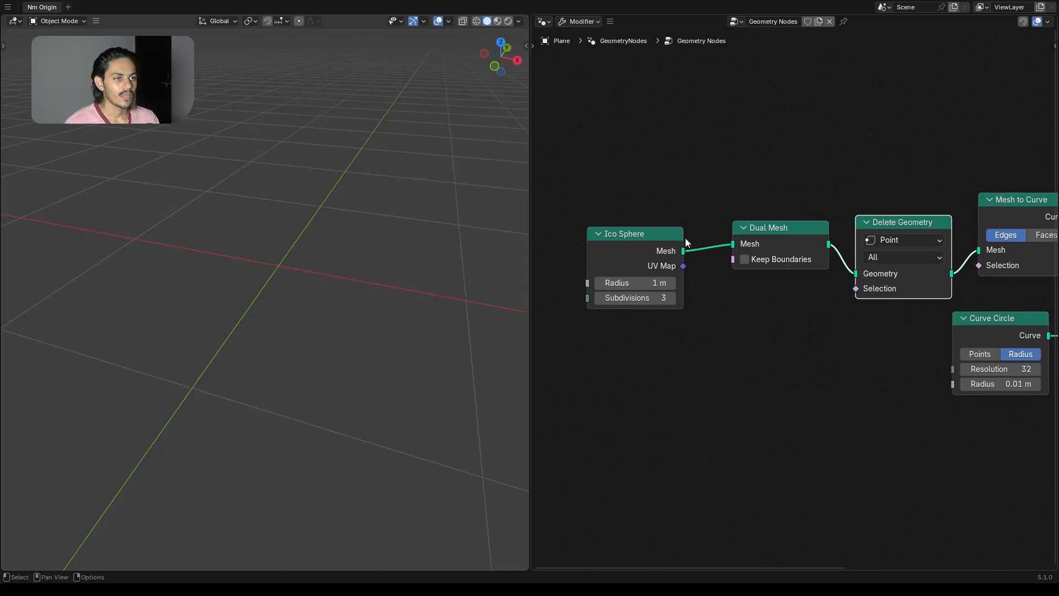
left_click_drag(683, 236, 655, 233)
left_click_drag(782, 229, 746, 229)
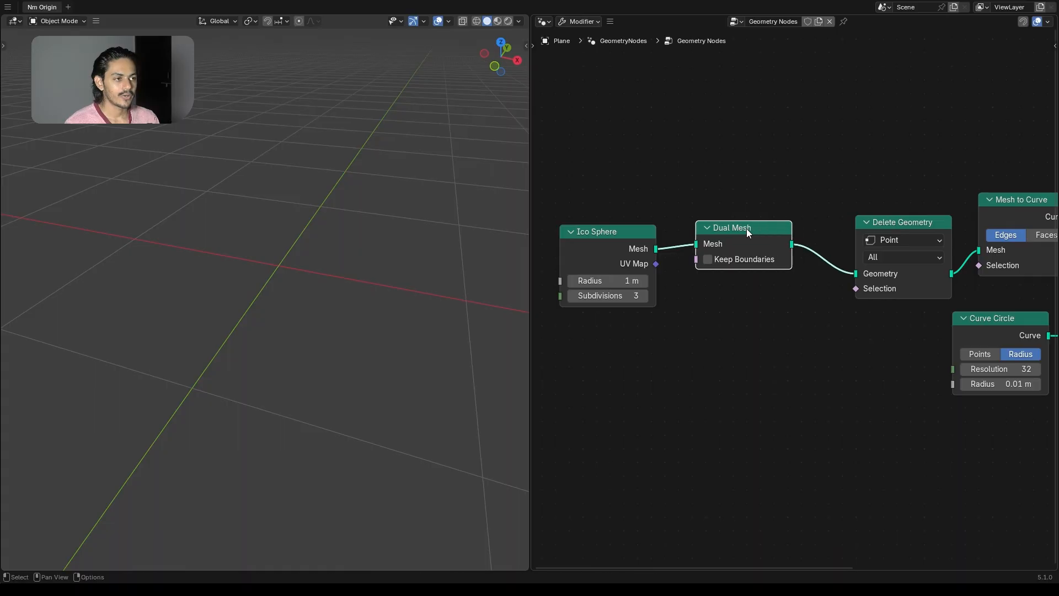
left_click_drag(890, 228, 868, 227)
scroll(942, 322, "up", 1)
middle_click_drag(942, 322, 714, 323)
left_click_drag(779, 317, 821, 332)
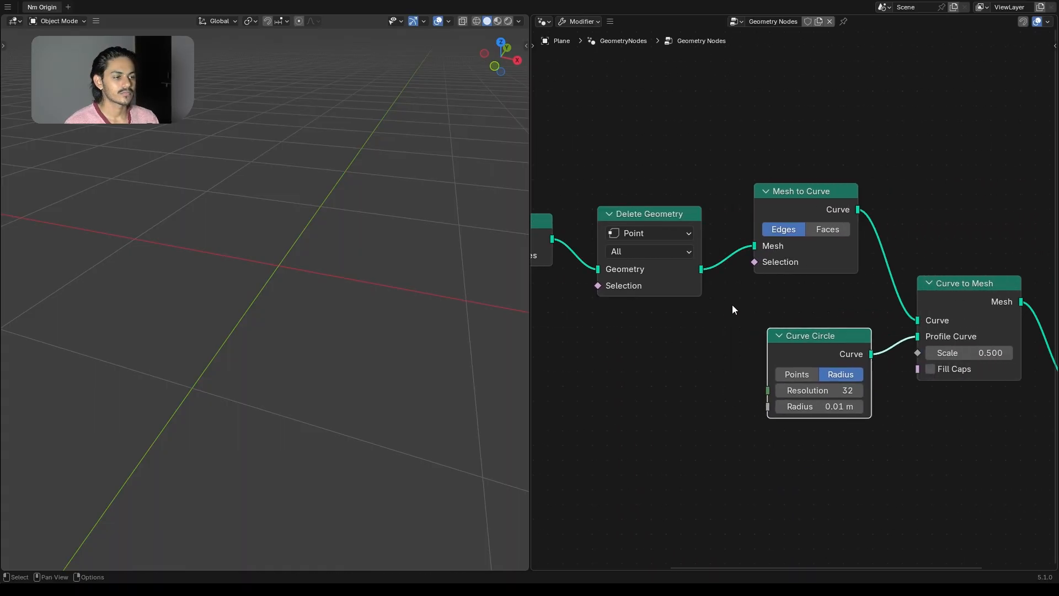
- Add a Color Ramp node below Dual Mesh and connect its Color output to the Selection input of Delete Geometry
middle_click_drag(739, 327, 924, 330)
middle_click_drag(739, 363, 847, 322)
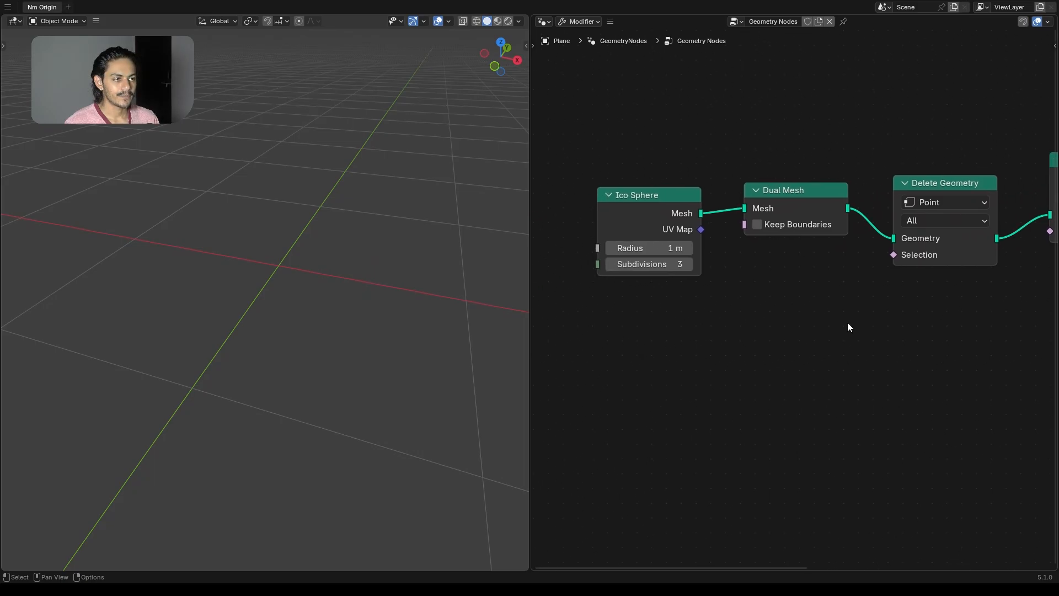
key("shift+a")
mouse_move(777, 332)
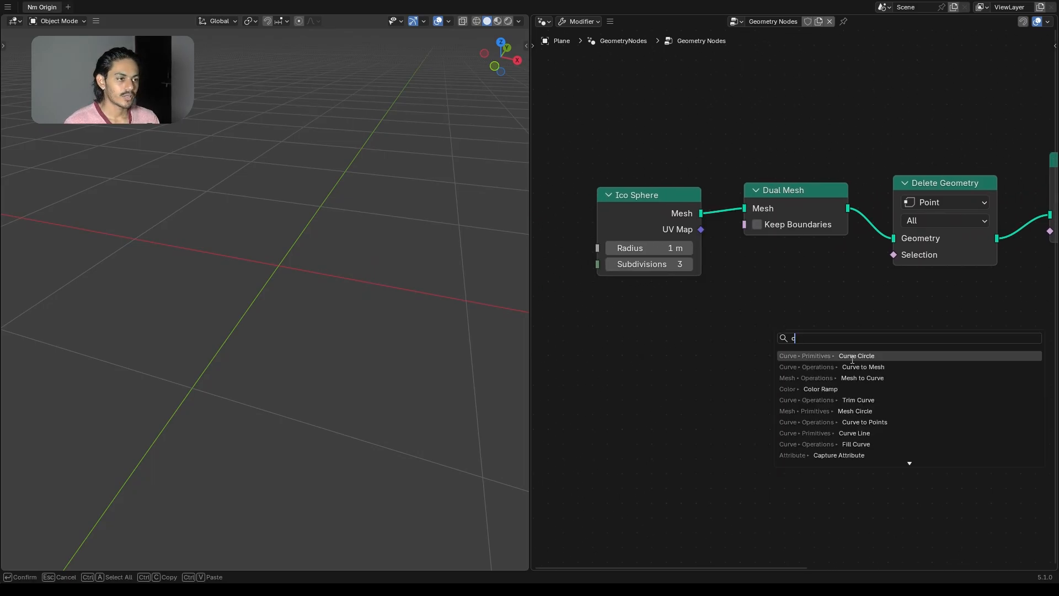
left_click(855, 387)
left_click(804, 343)
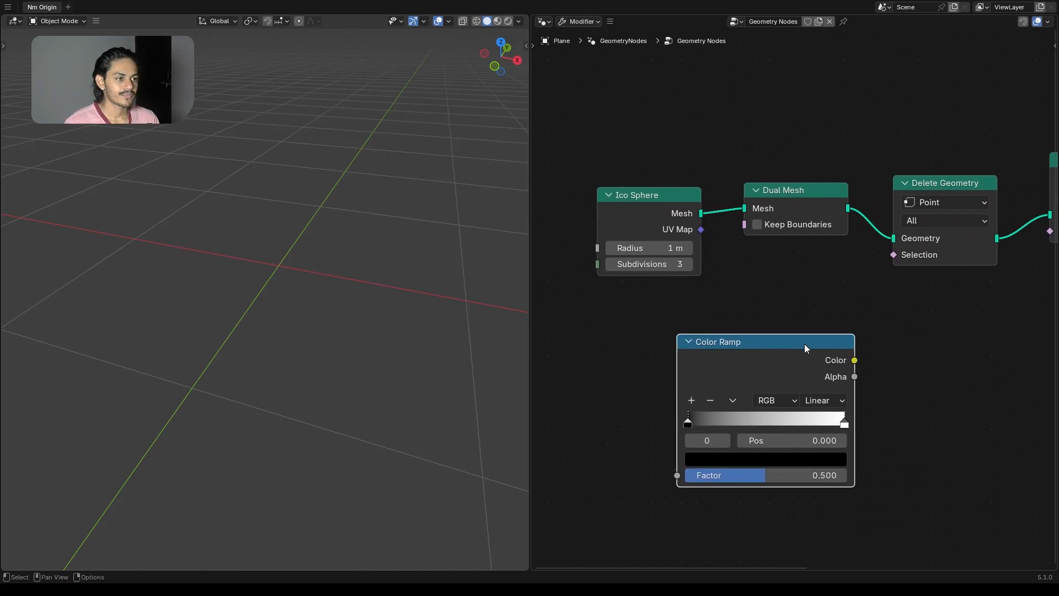
left_click_drag(855, 360, 889, 265)
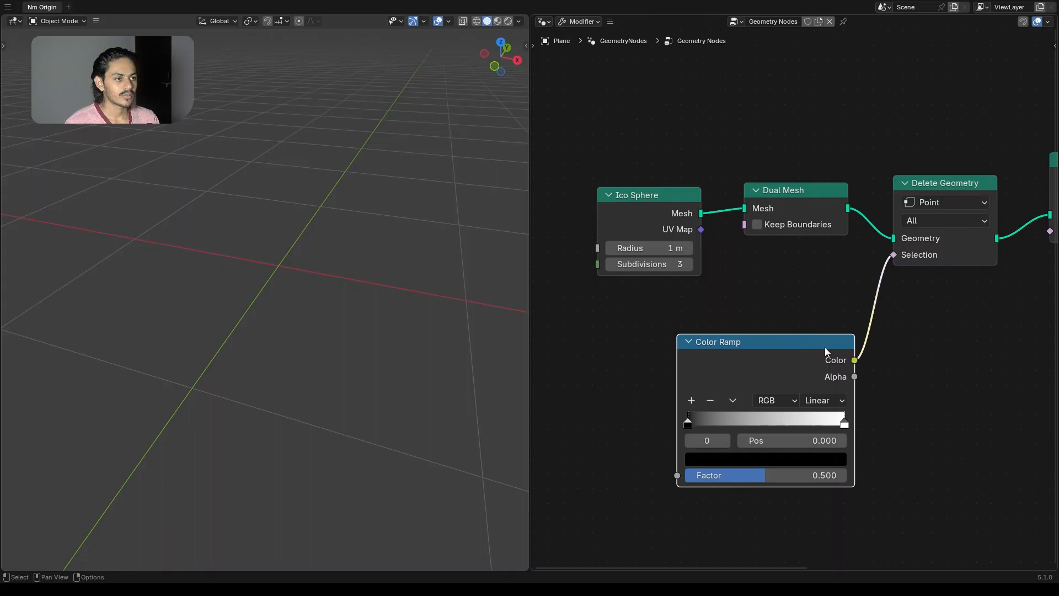
- Place the Color Ramp node closer to Dual Mesh and move its black stop to position 0.586
left_click_drag(804, 364, 808, 330)
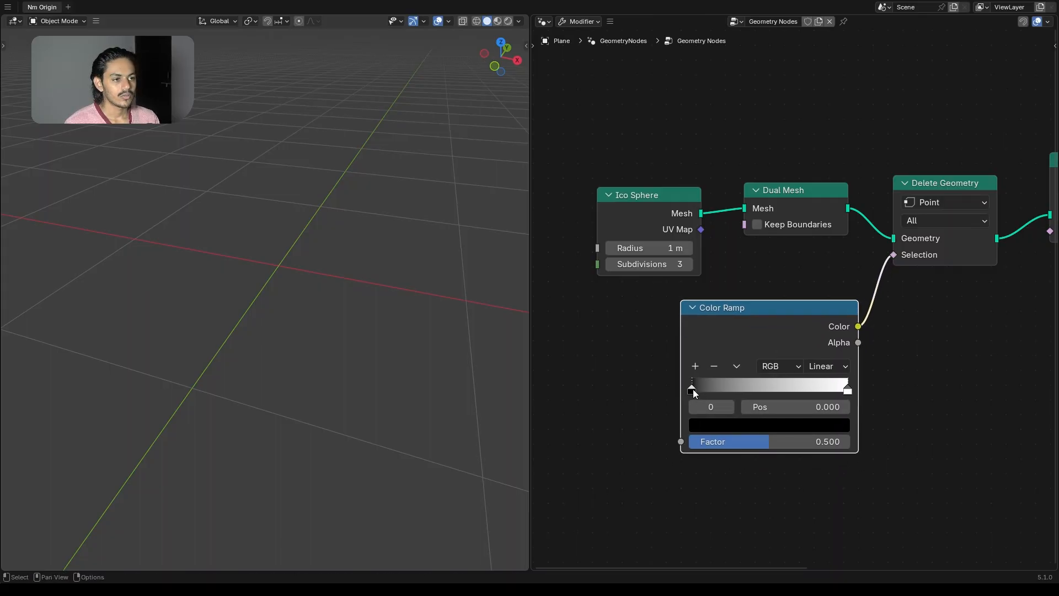
left_click_drag(693, 389, 787, 394)
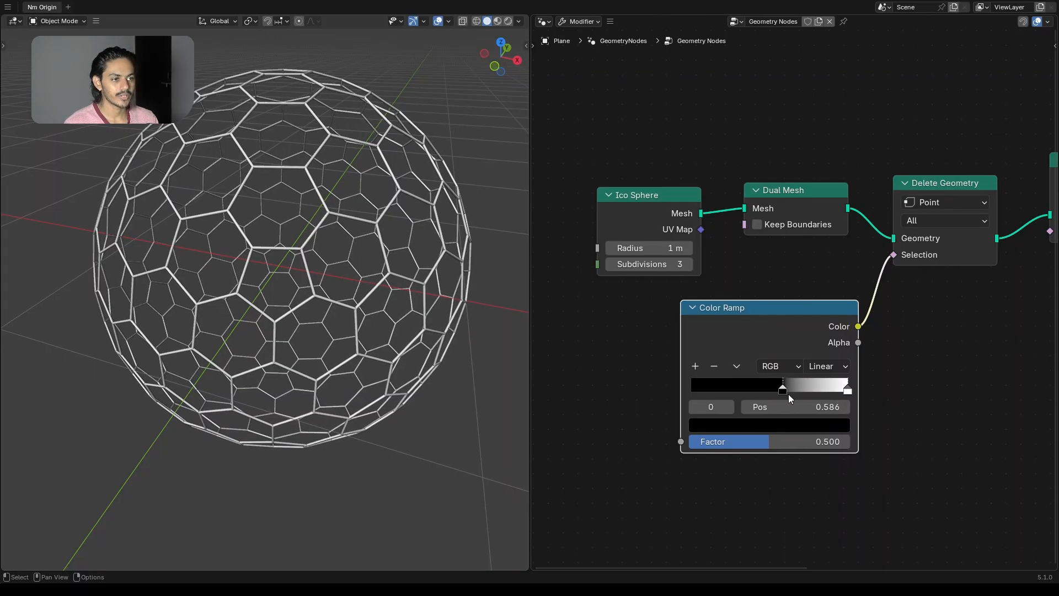
- Rearrange the Ico Sphere, Dual Mesh and Color Ramp nodes to free space beside the Color Ramp, and save the file
middle_click_drag(665, 350, 706, 329)
left_click_drag(713, 194, 706, 162)
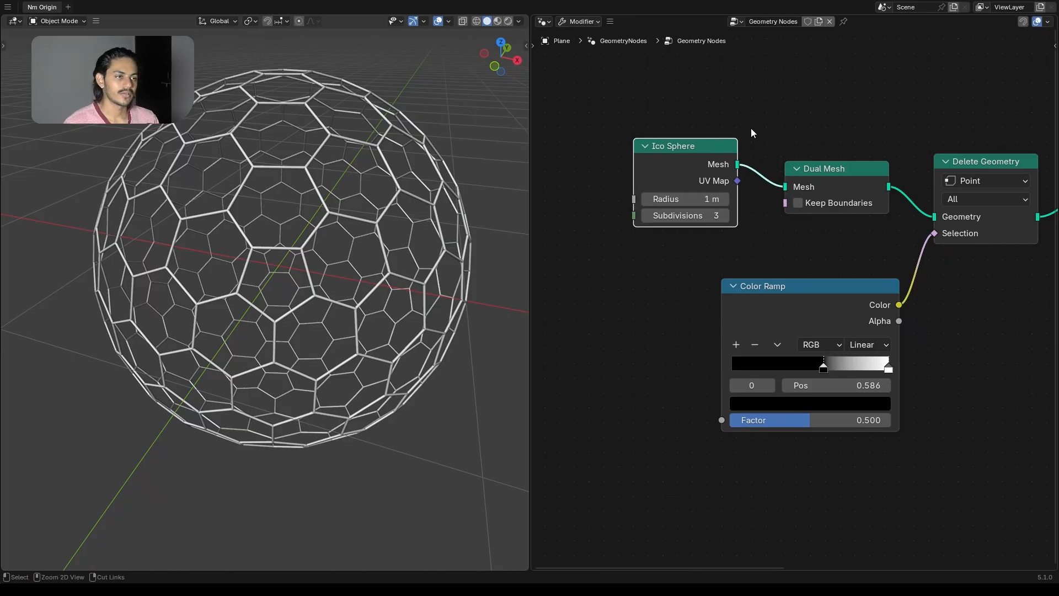
key("ctrl+s")
middle_click_drag(665, 306, 722, 274)
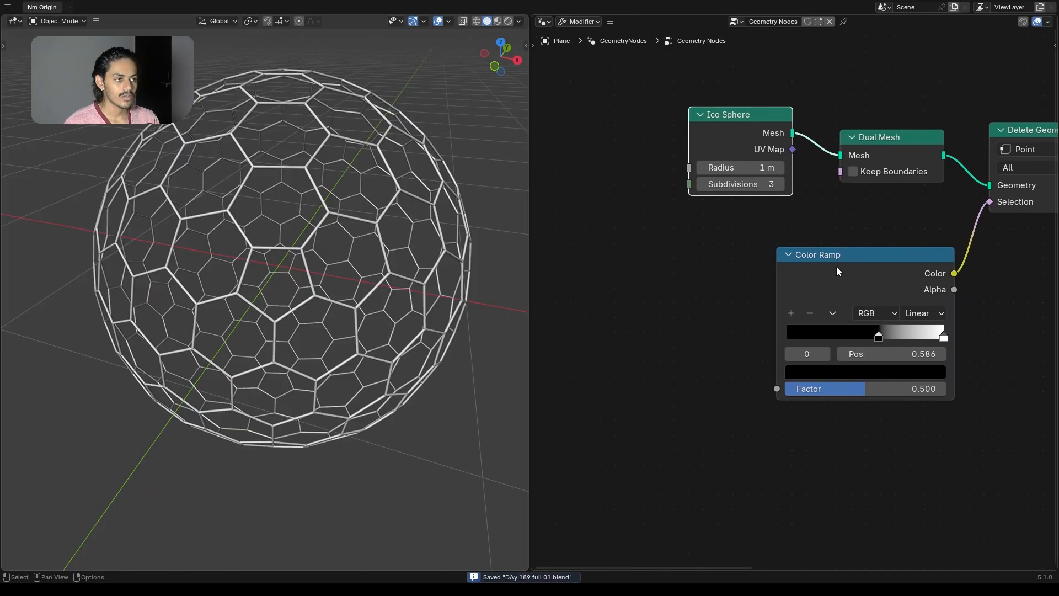
left_click_drag(837, 266, 863, 236)
left_click(652, 310)
left_click_drag(726, 116, 720, 105)
left_click_drag(882, 137, 877, 113)
- Add a Noise Texture node and place it before the Color Ramp, below the Ico Sphere node
middle_click_drag(734, 269, 771, 269)
key("shift+a")
mouse_move(720, 291)
type("n")
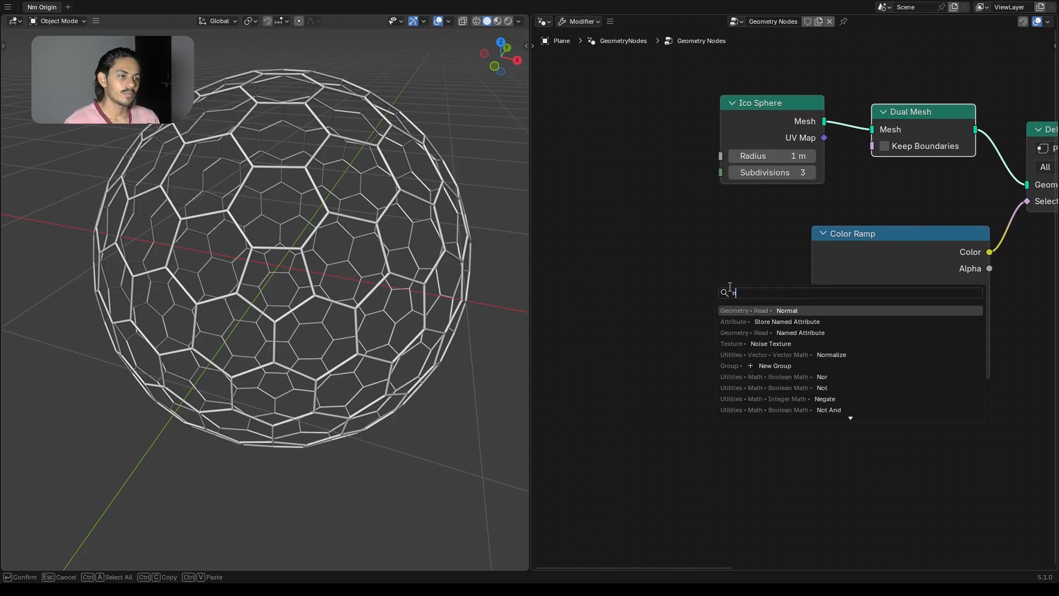
left_click(771, 344)
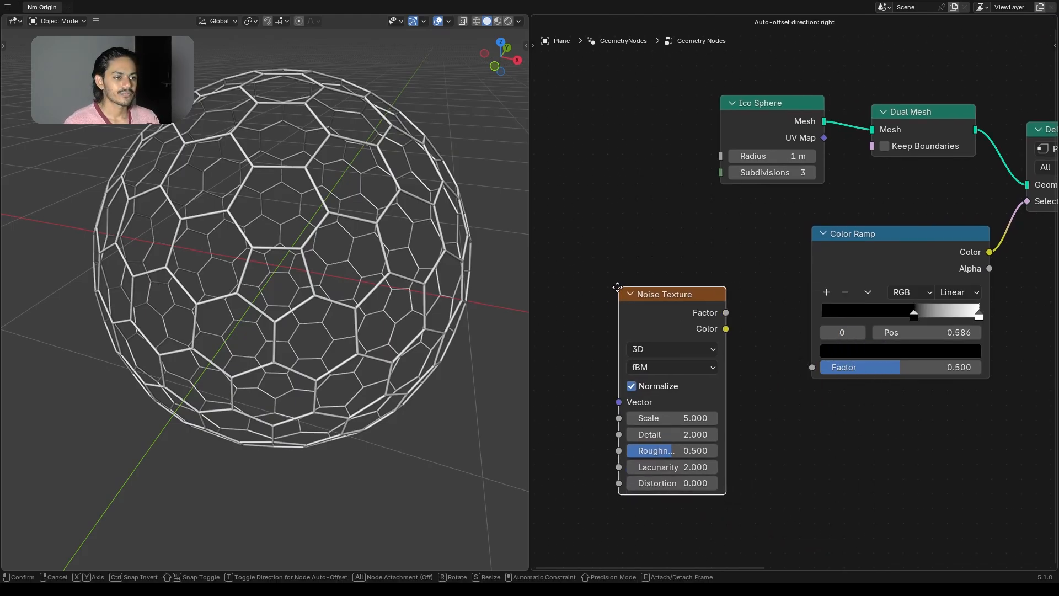
left_click(666, 314)
left_click_drag(667, 314, 656, 288)
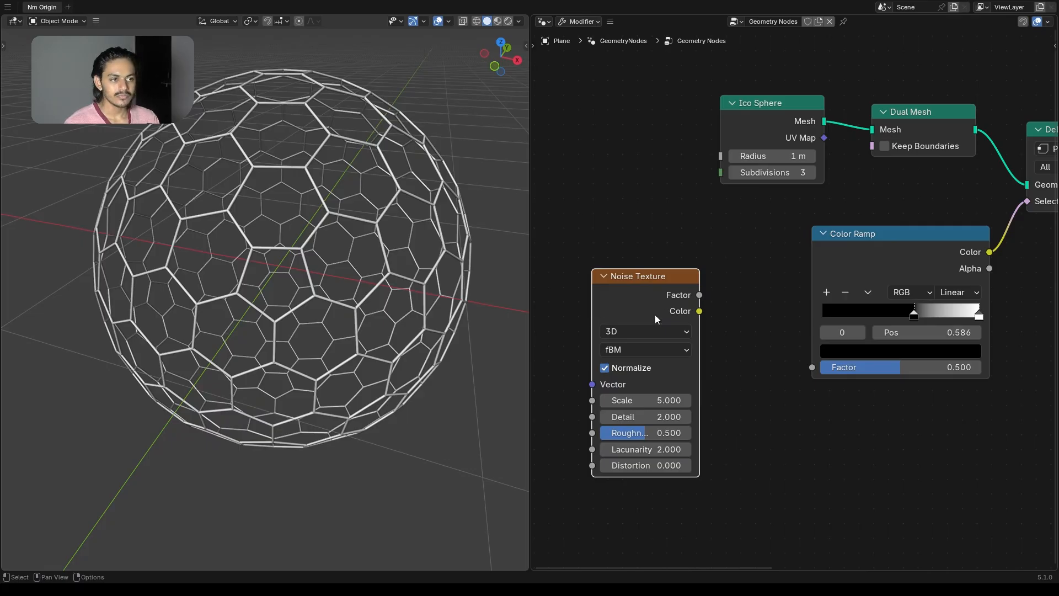
- Connect the Noise Texture's Factor output to the Color Ramp's Factor input and check the sphere
left_click_drag(700, 294, 812, 367)
middle_click_drag(273, 243, 479, 272)
scroll(700, 270, "down", 3)
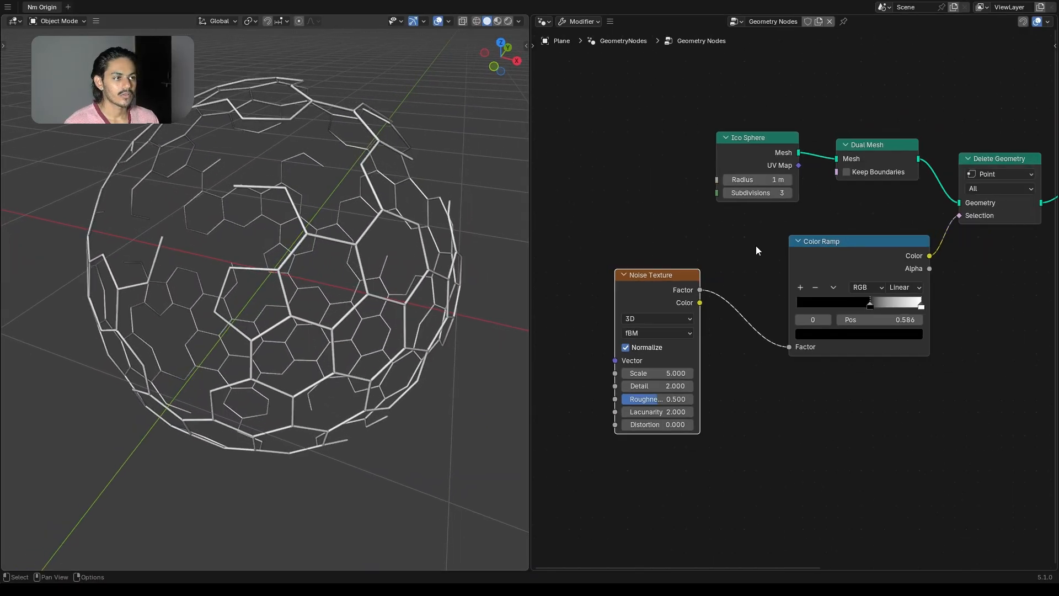
- Set the Mesh to Curve node's mode to Faces
middle_click_drag(739, 246, 504, 262)
scroll(911, 154, "up", 4)
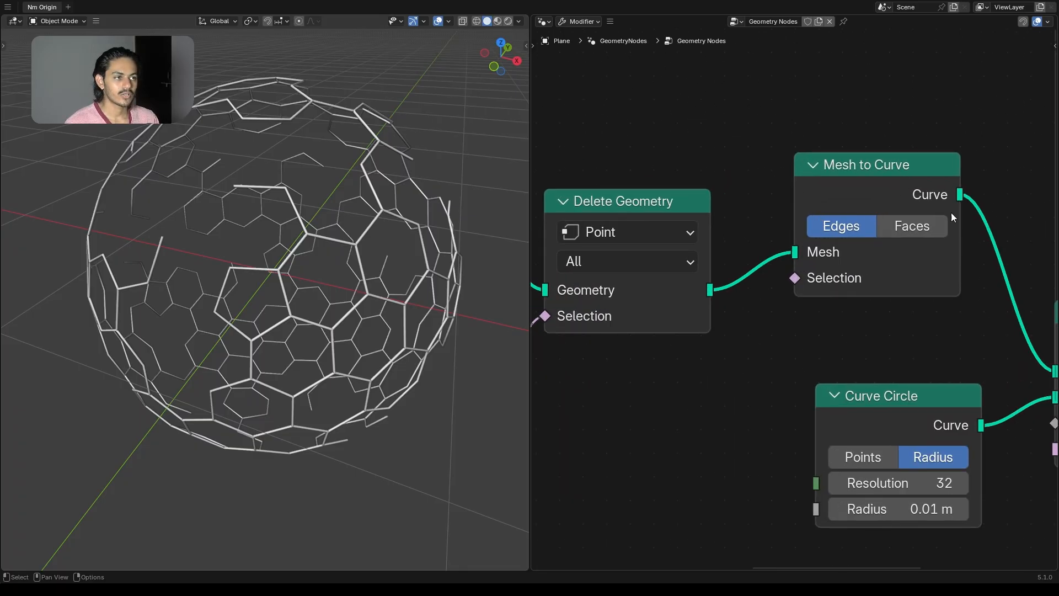
left_click(924, 229)
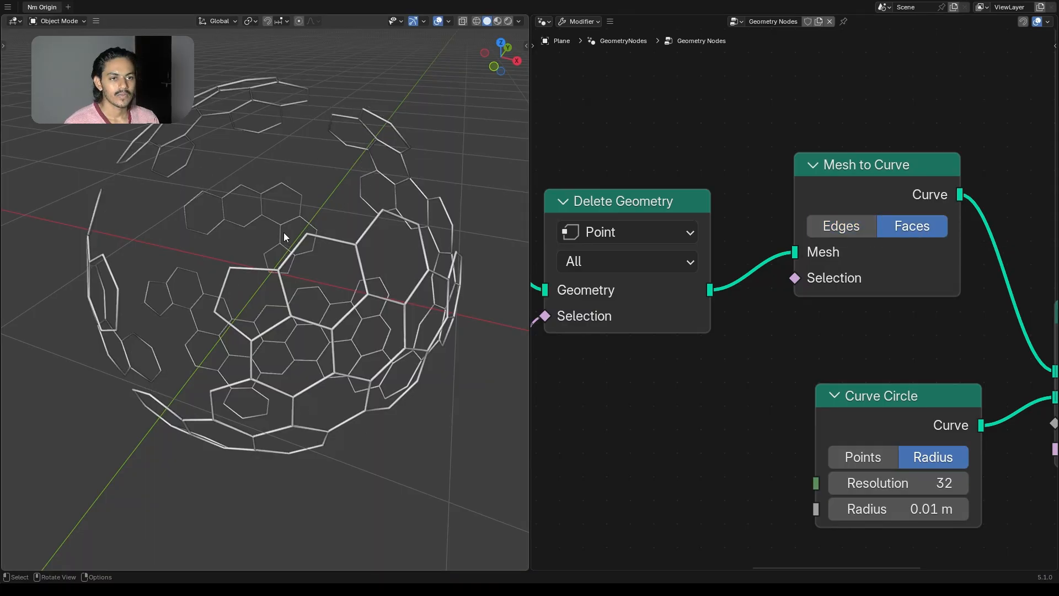
middle_click_drag(248, 201, 315, 219)
- Move the Noise Texture node slightly closer to the Color Ramp node
middle_click_drag(627, 352, 1001, 247)
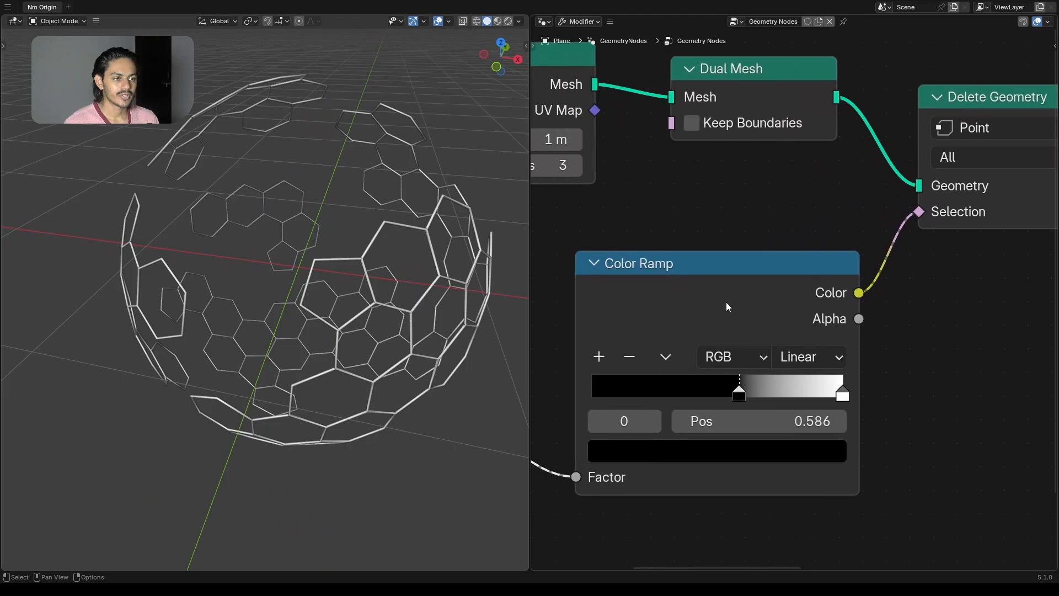
middle_click_drag(605, 304, 753, 267)
middle_click_drag(650, 306, 820, 214)
scroll(771, 231, "down", 2)
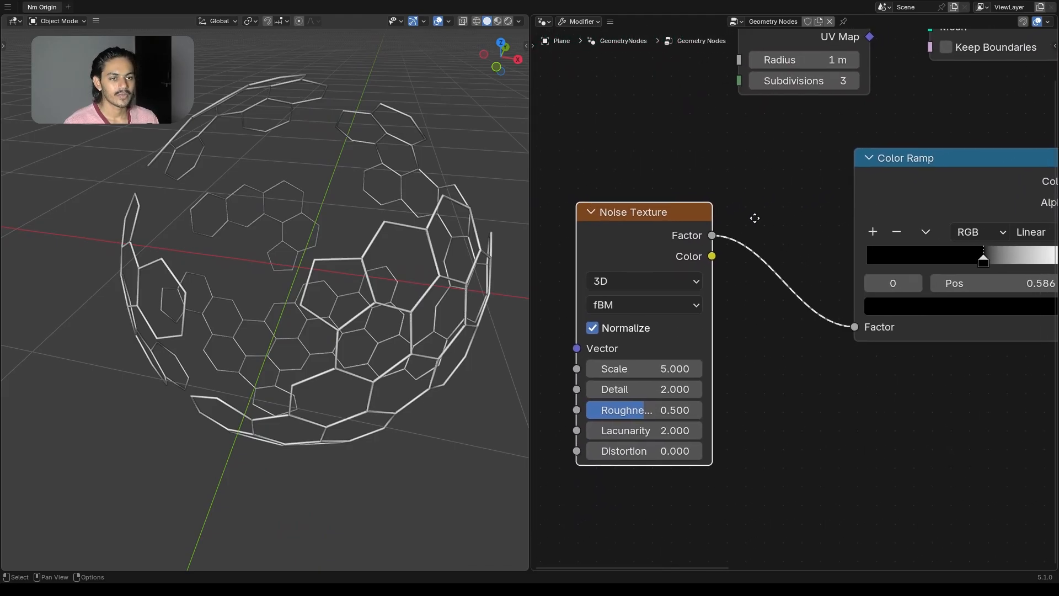
scroll(713, 230, "down", 2)
middle_click_drag(712, 227, 633, 264)
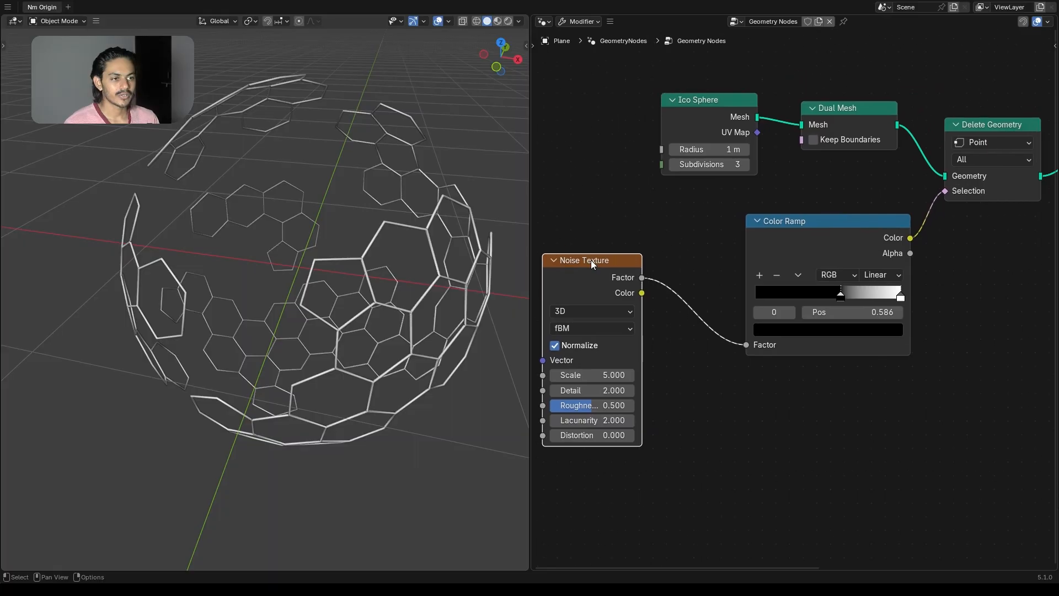
left_click_drag(595, 264, 615, 267)
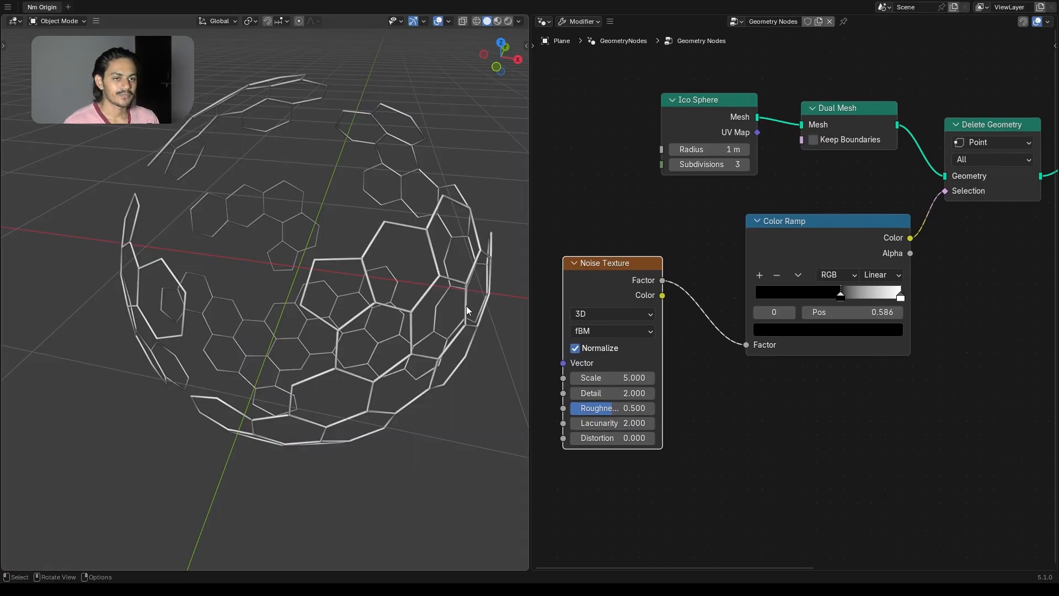
scroll(630, 305, "up", 2)
left_click_drag(878, 301, 877, 302)
middle_click_drag(801, 200, 738, 250)
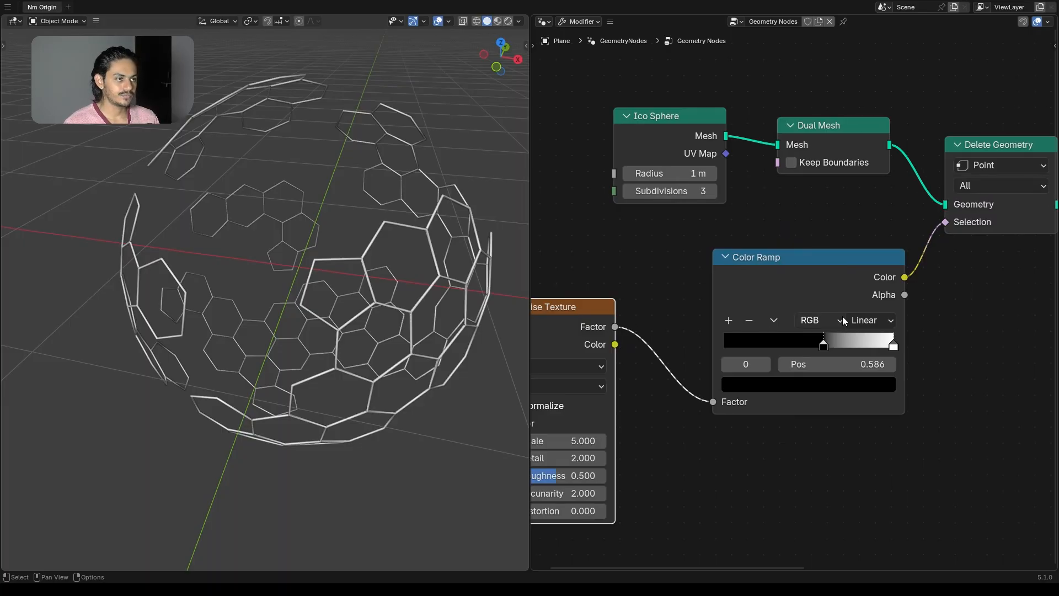
- Inspect the hexagon outlines up close and switch the Mesh to Curve node's mode to Edges
middle_click_drag(794, 164, 471, 182)
scroll(289, 260, "up", 5)
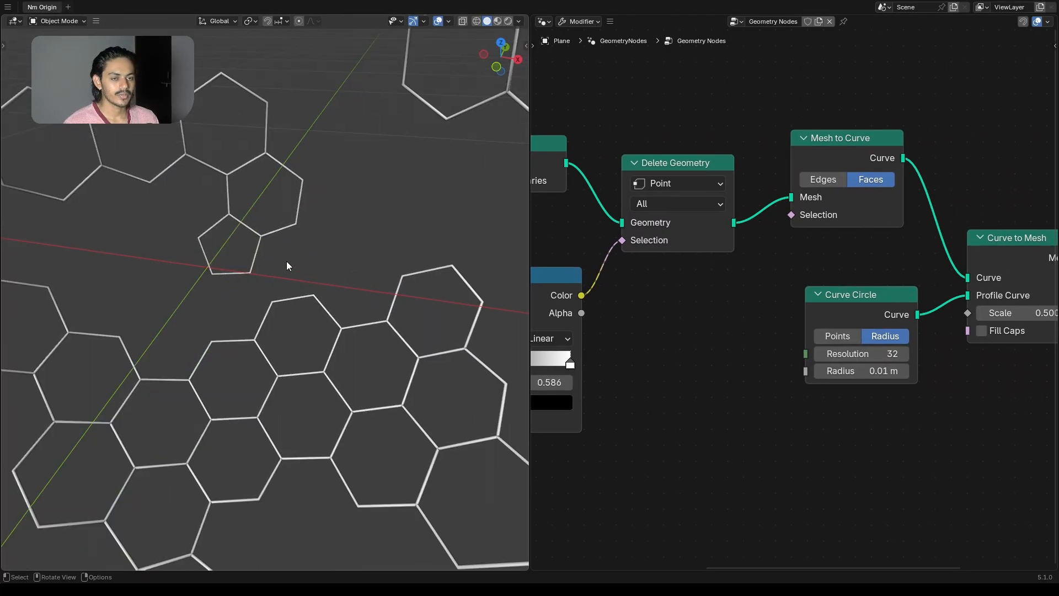
scroll(289, 260, "down", 3)
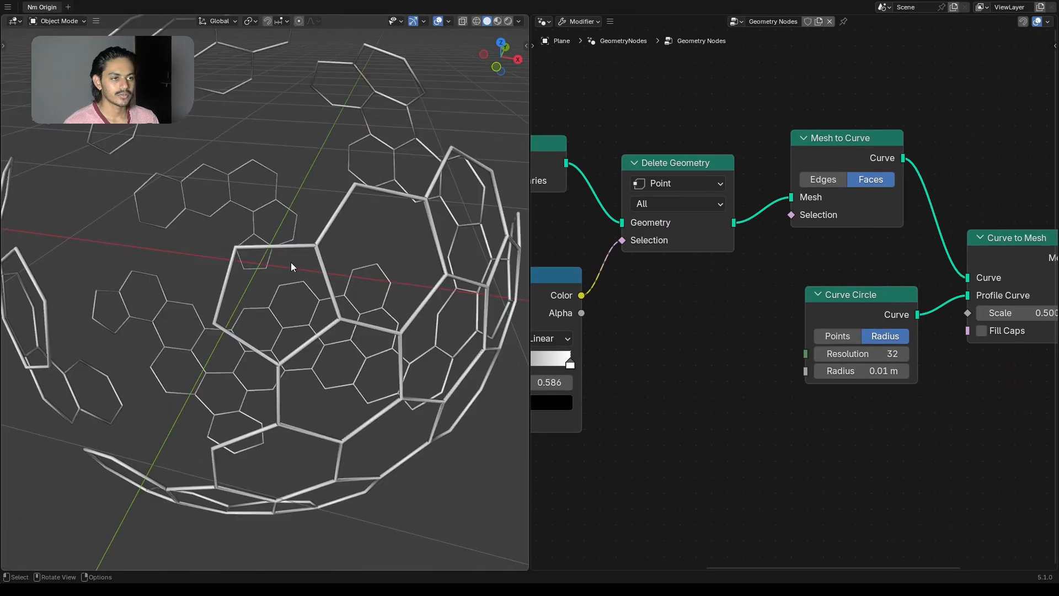
left_click(825, 182)
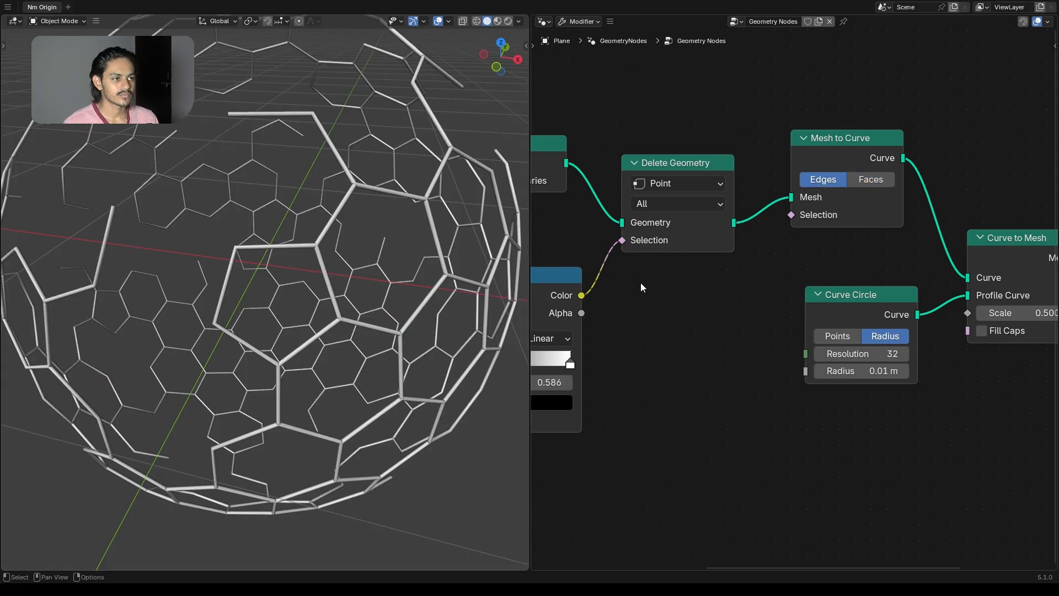
- Examine the loose edges of the wireframe and the end of one tube up close
scroll(649, 289, "down", 2)
middle_click_drag(276, 267, 304, 271)
scroll(462, 143, "up", 5)
scroll(427, 193, "down", 4)
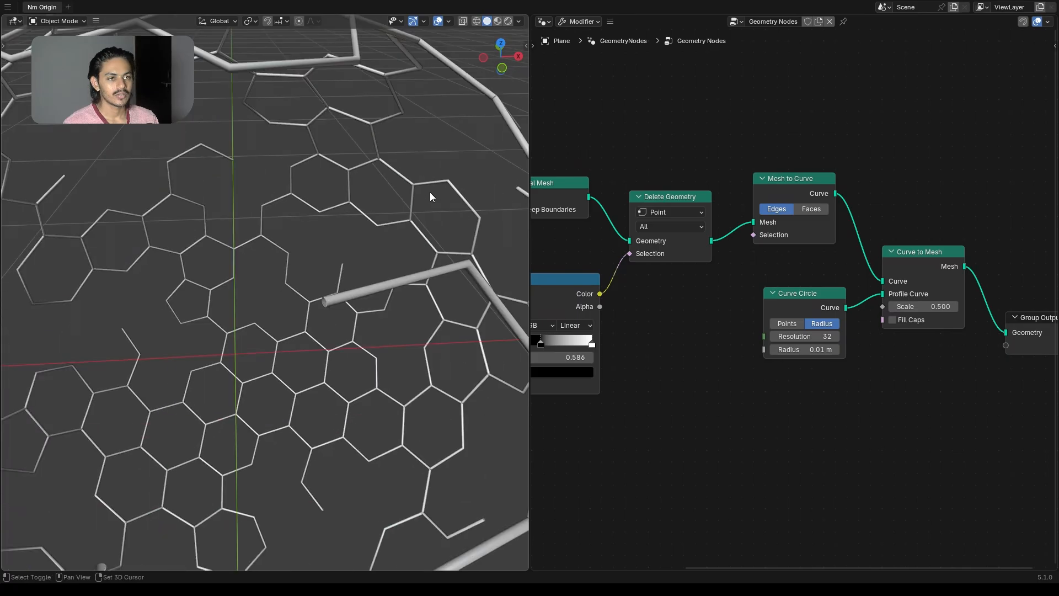
middle_click_drag(429, 192, 398, 153, "shift")
middle_click_drag(279, 183, 287, 192)
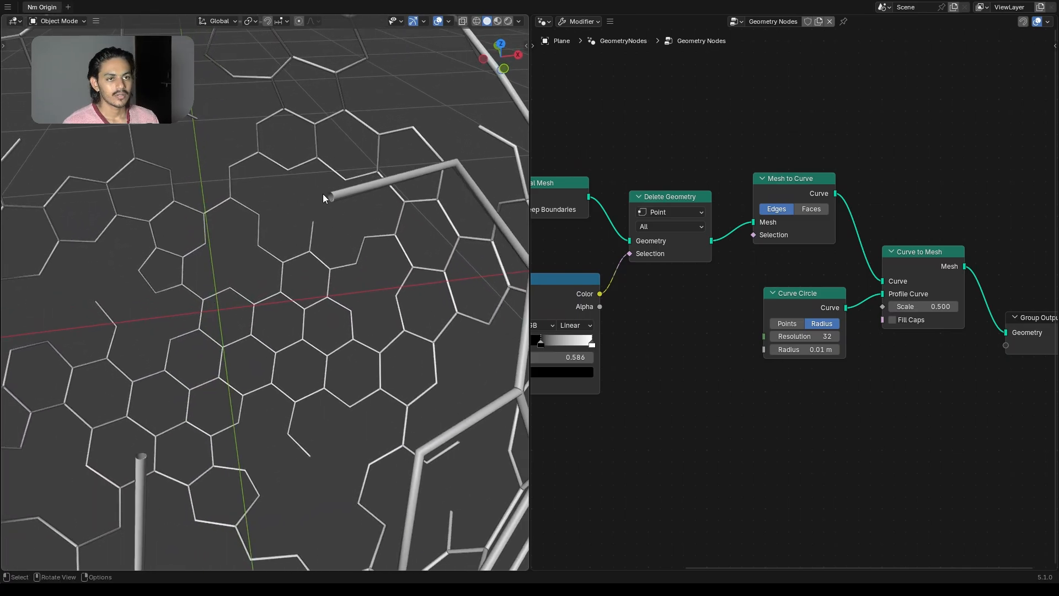
scroll(328, 196, "up", 6)
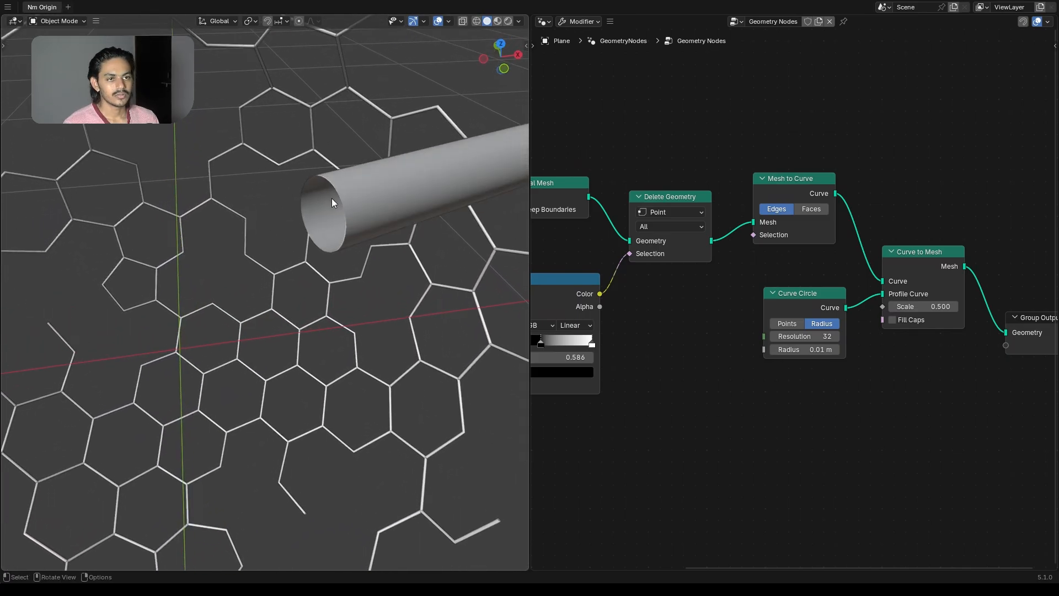
middle_click_drag(332, 198, 466, 236)
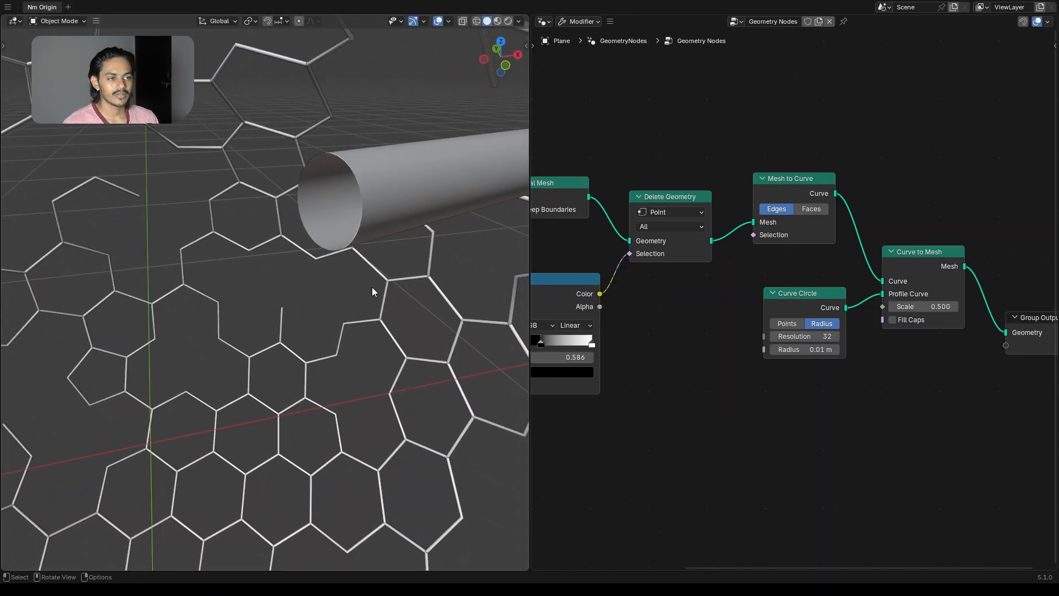
- Enable Fill Caps on the Curve to Mesh node to close the tube ends
scroll(926, 295, "up", 4)
left_click(861, 347)
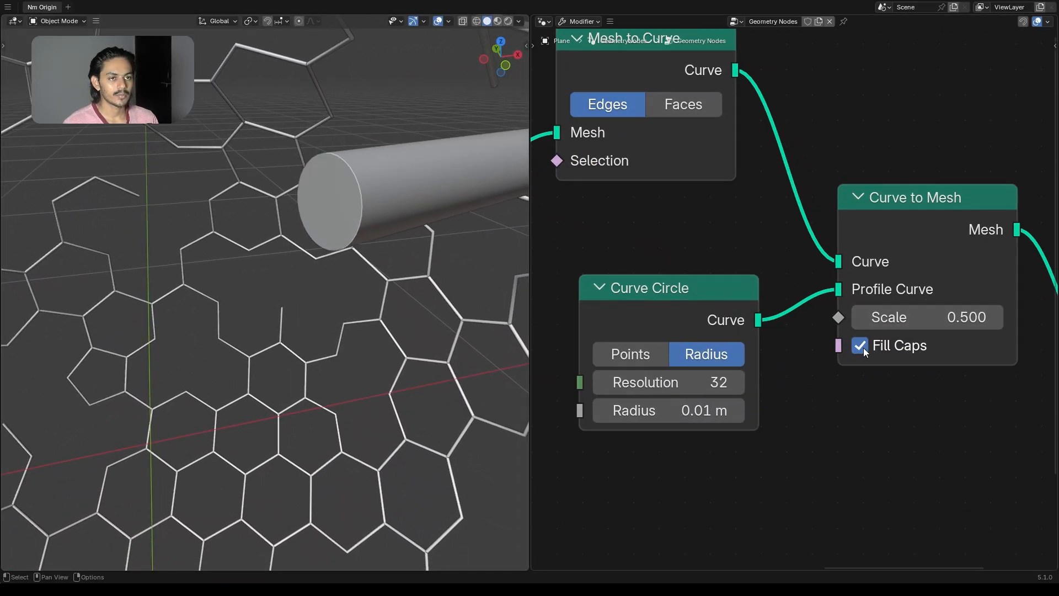
mouse_move(381, 242)
middle_mouse_down()
mouse_move(425, 210)
mouse_move(428, 173)
mouse_move(381, 207)
mouse_move(384, 225)
middle_mouse_up()
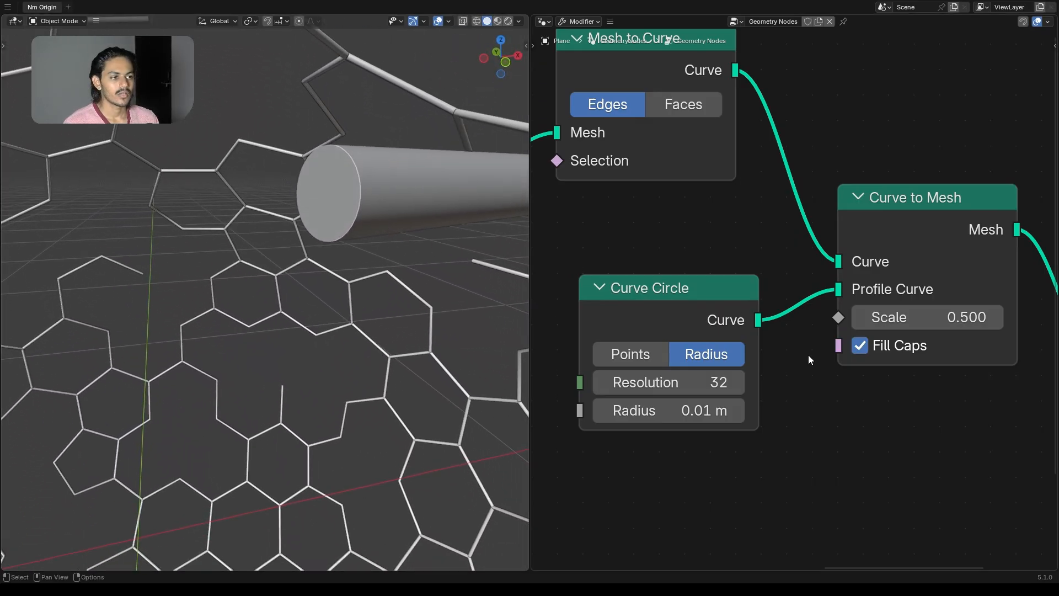
- Switch the Mesh to Curve node back to Faces and disable Fill Caps on Curve to Mesh
left_click(675, 107)
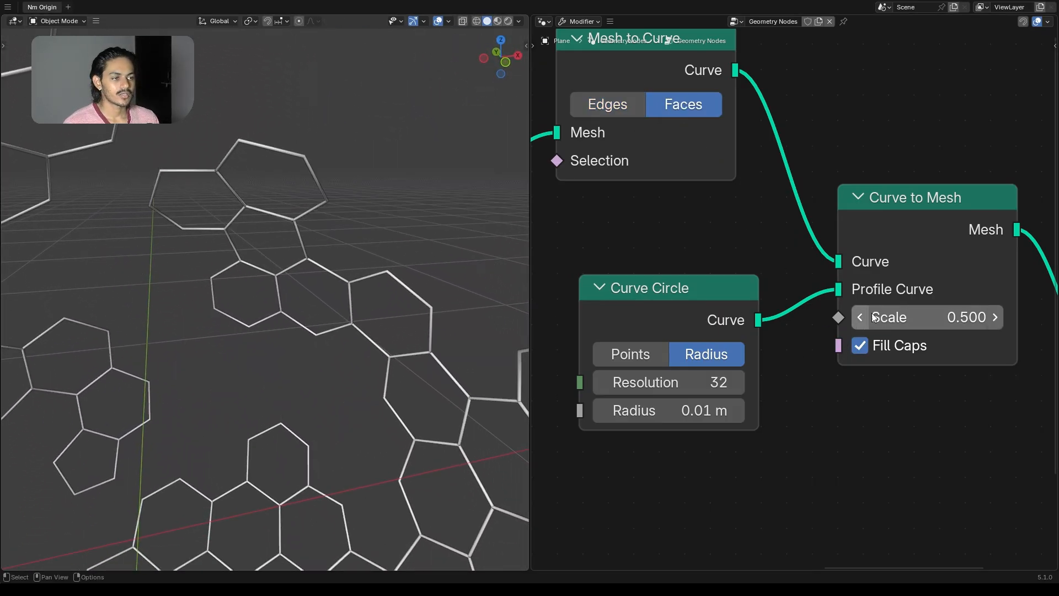
left_click(860, 346)
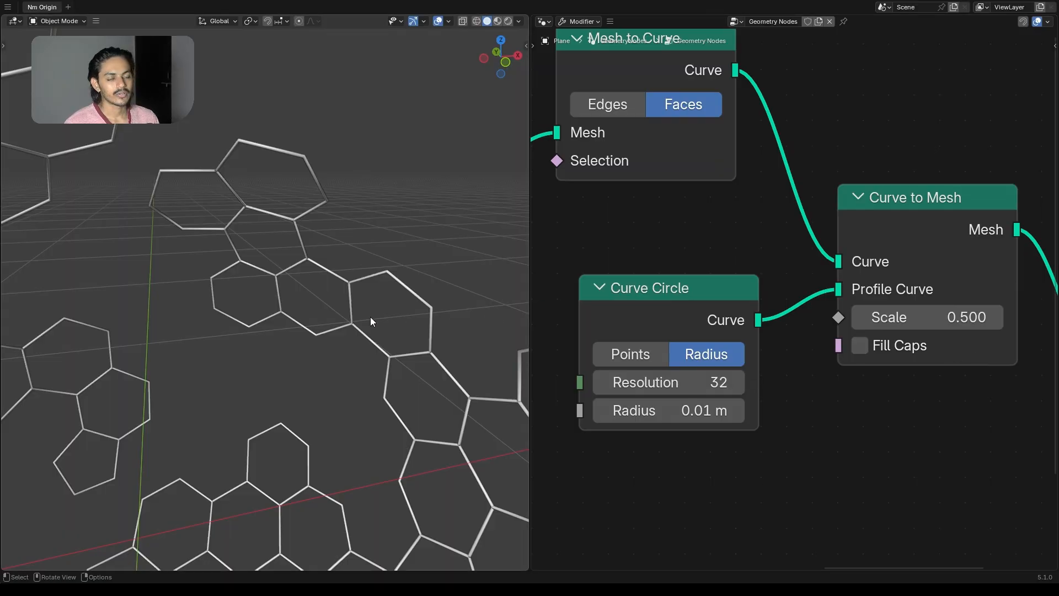
middle_click_drag(369, 316, 392, 179)
scroll(342, 353, "down", 5)
scroll(370, 195, "up", 3)
middle_click_drag(389, 134, 378, 165, "shift")
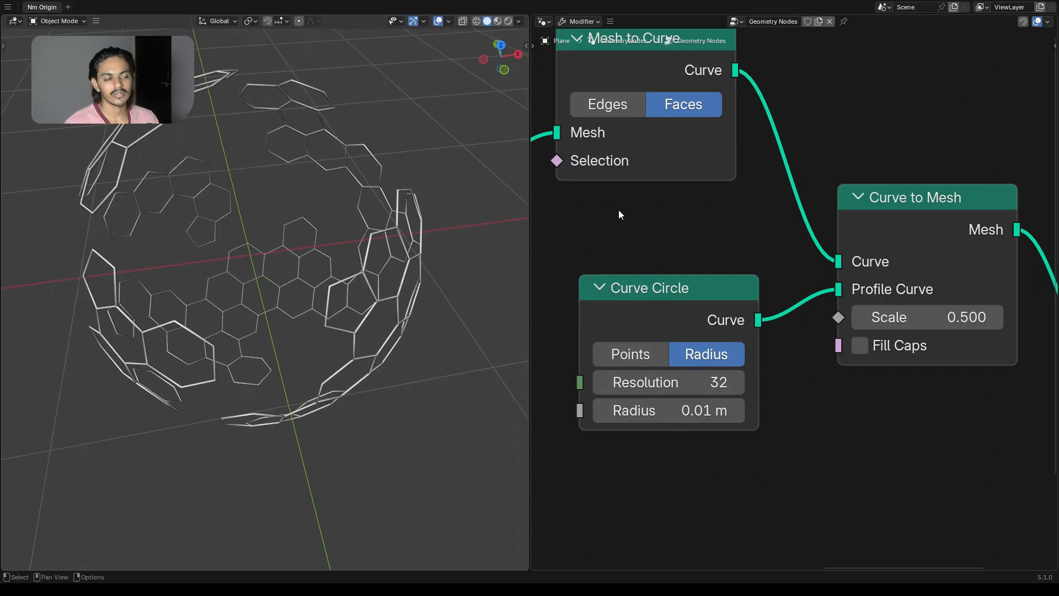
- Move Group Output farther away and insert a Set Material node on the link between Curve to Mesh and Group Output
scroll(702, 254, "down", 4)
middle_click_drag(282, 233, 324, 229)
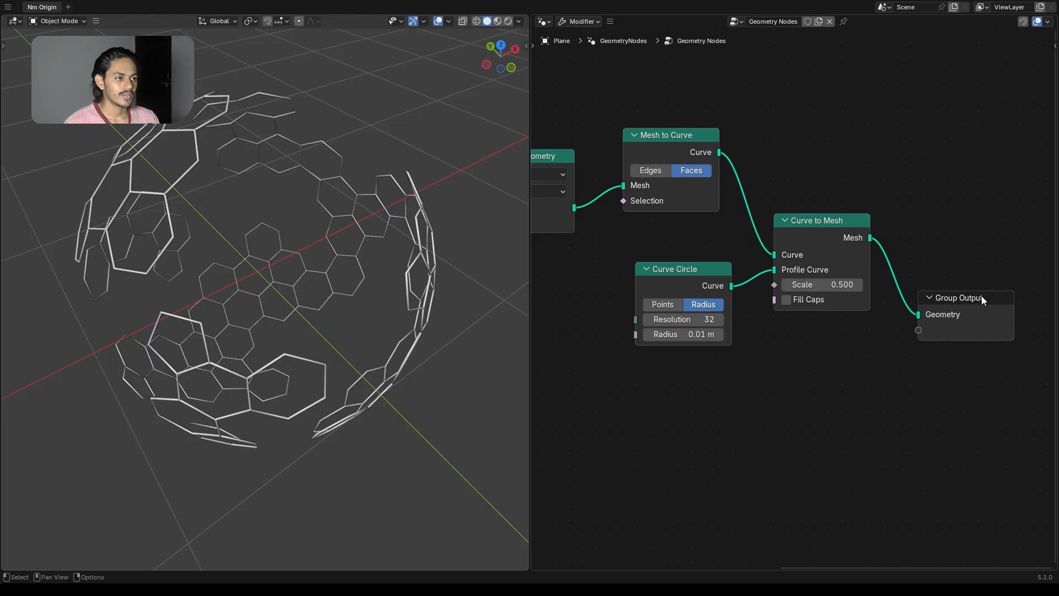
left_click_drag(981, 298, 1021, 263)
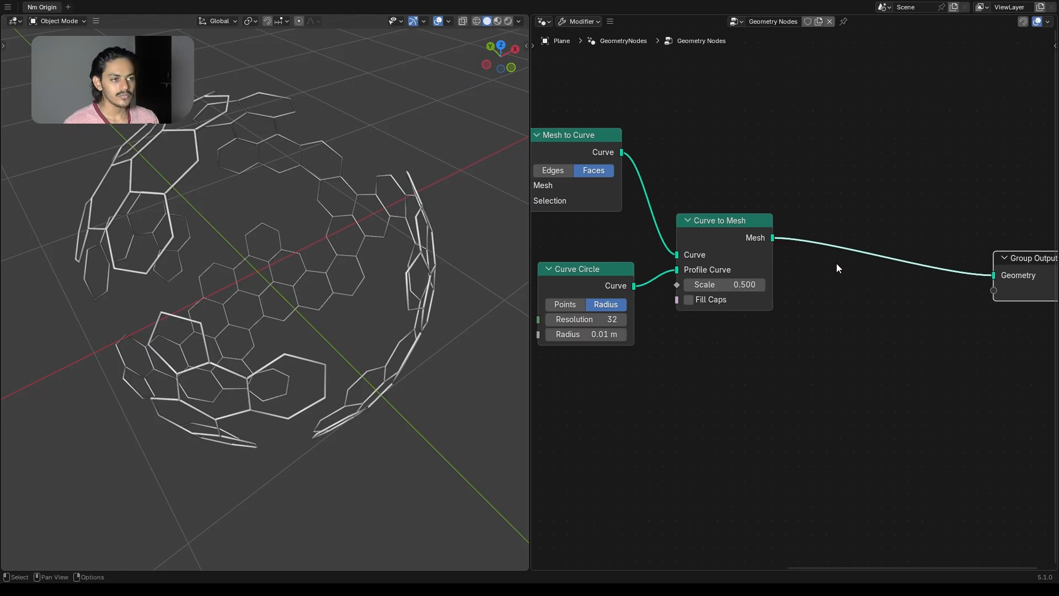
key("shift+a")
type("se")
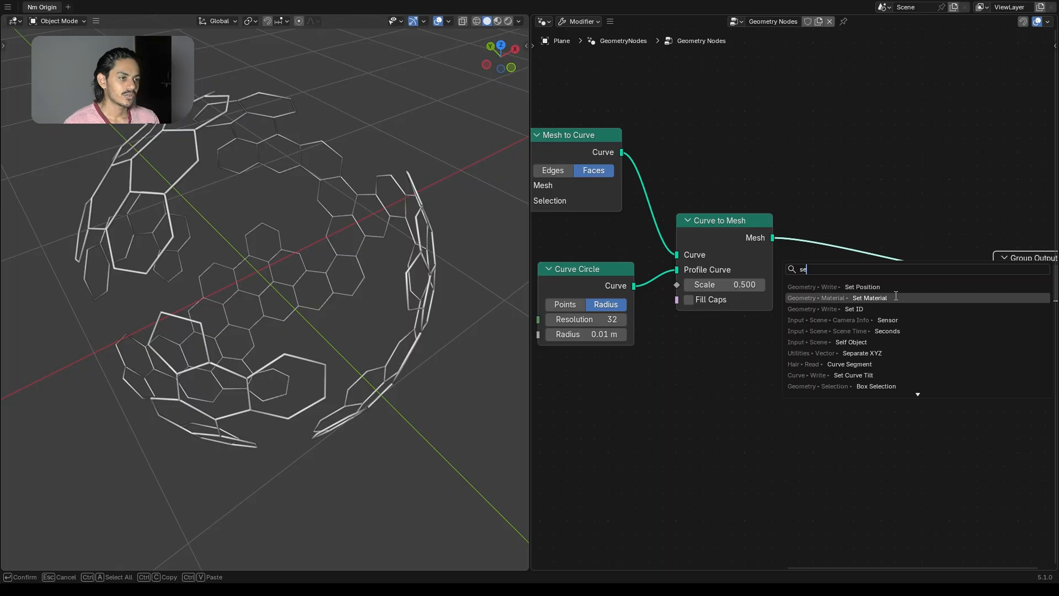
left_click(870, 297)
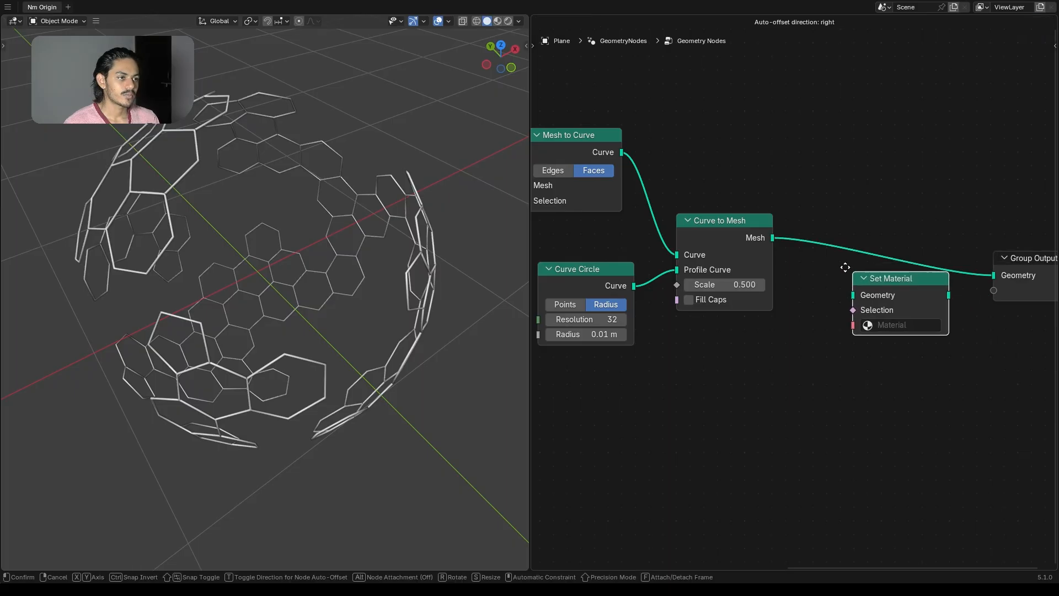
left_click(819, 223)
middle_click_drag(827, 309, 714, 333)
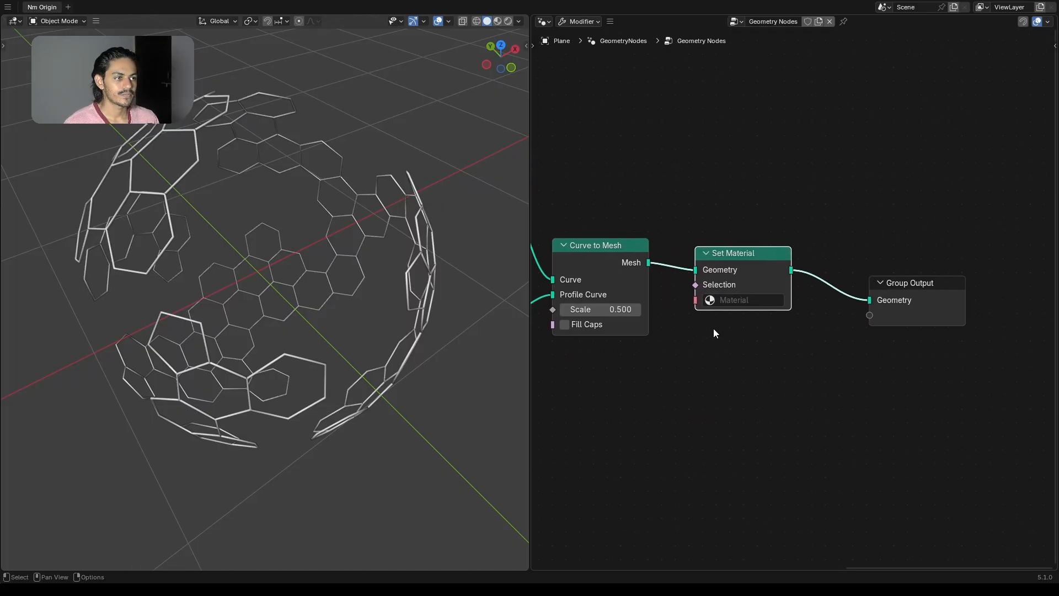
- Shift Group Output and Set Material to make room, and insert a Transform Geometry node between Curve to Mesh and Set Material
left_click_drag(909, 283, 992, 273)
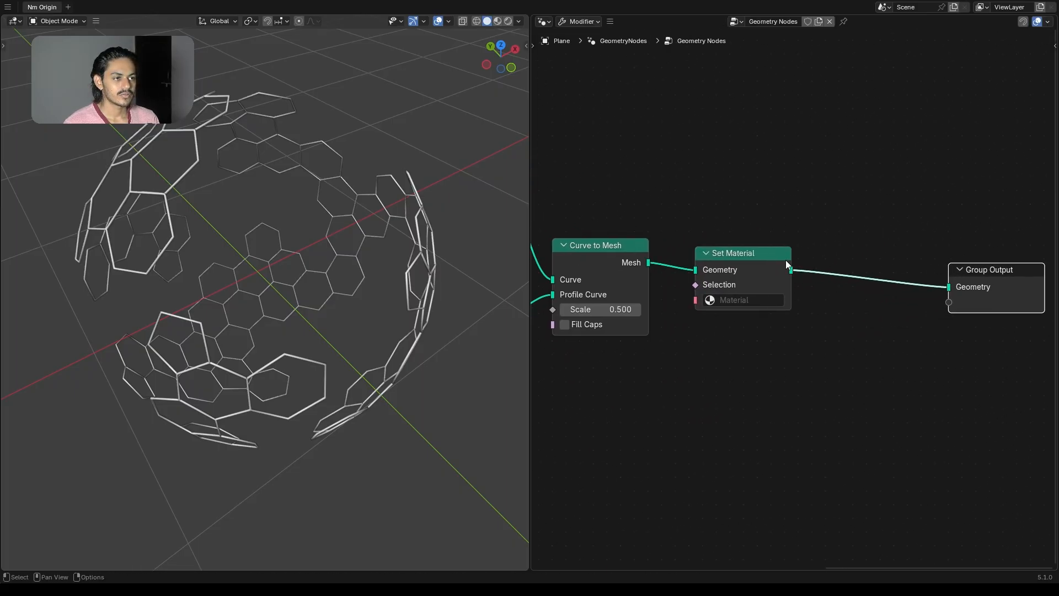
left_click_drag(785, 260, 894, 261)
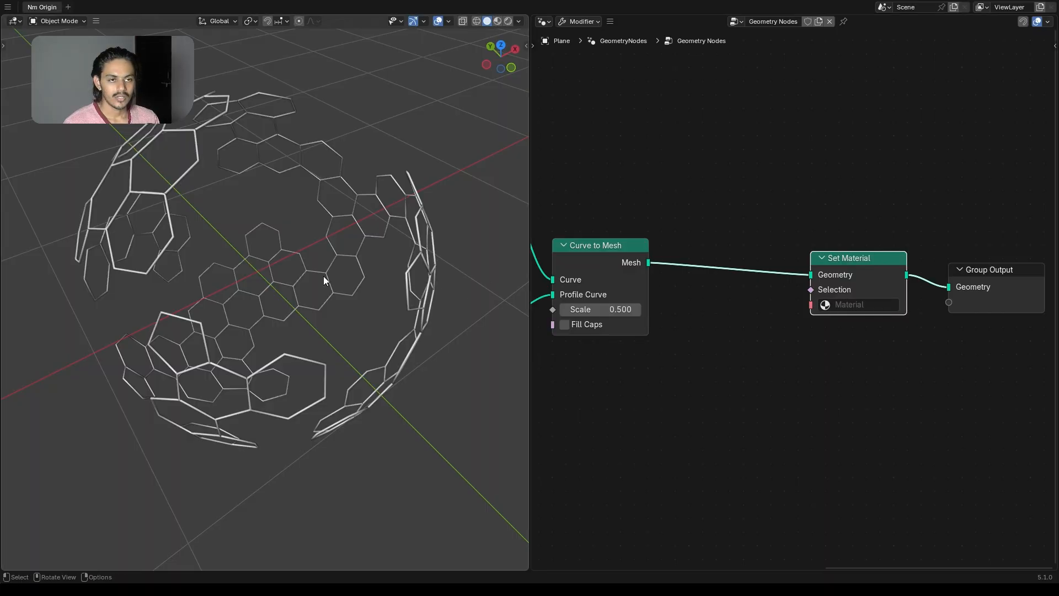
key("shift+a")
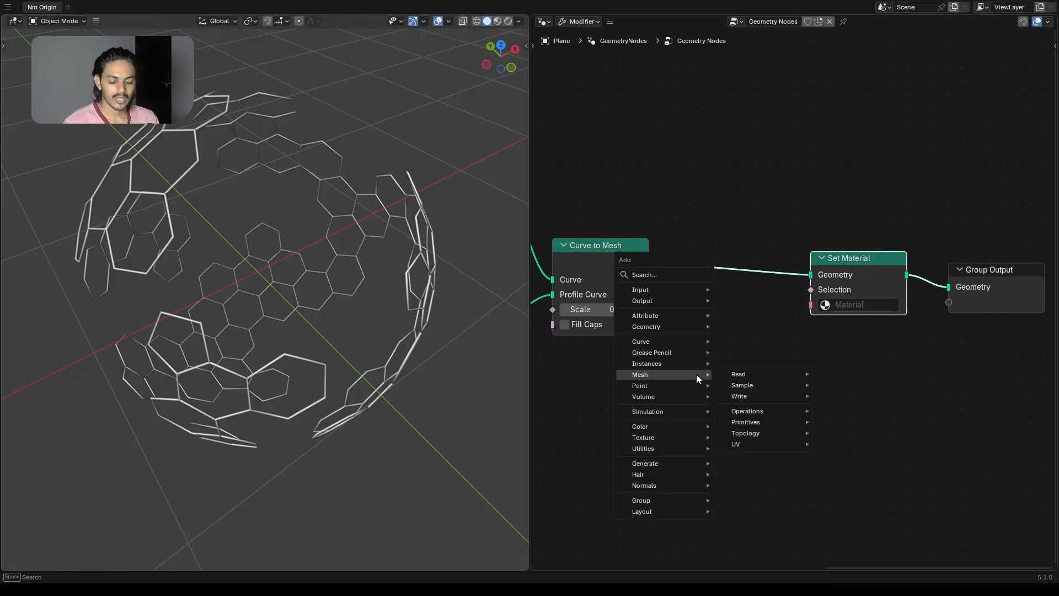
type("trans")
key("Return")
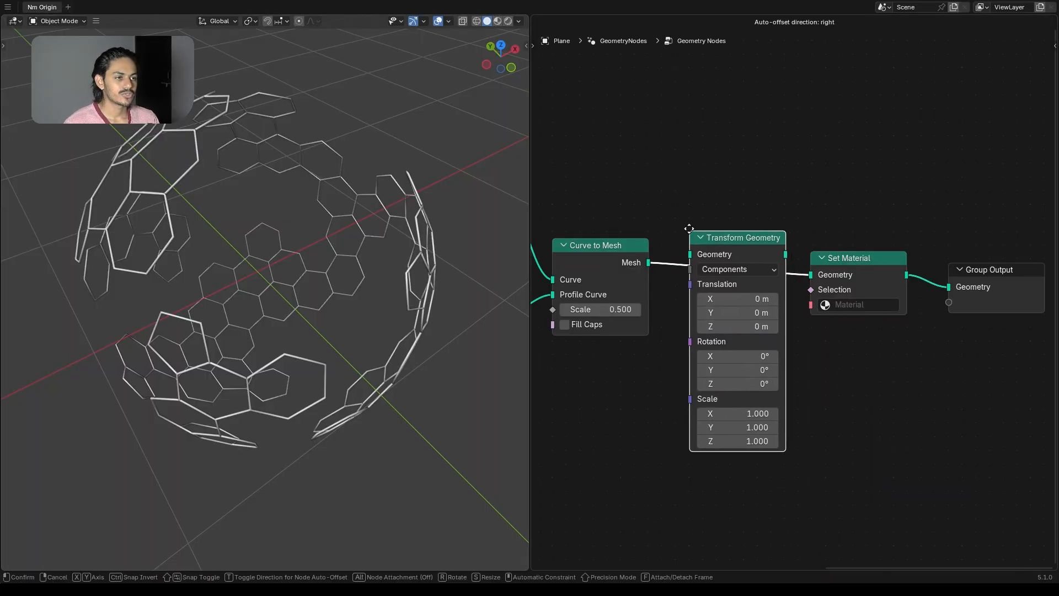
left_click(690, 224)
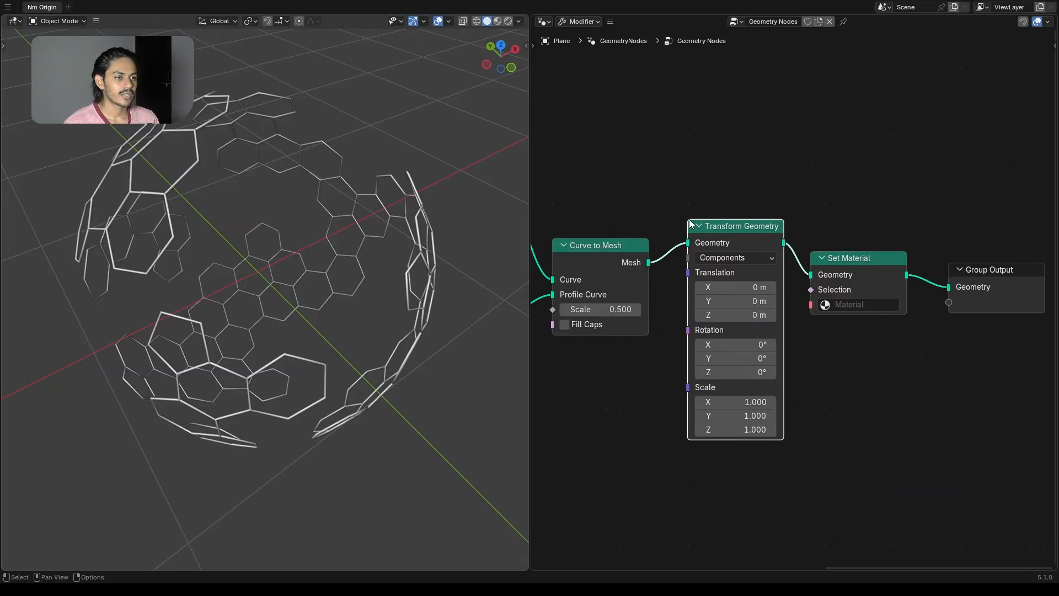
- Drive the Transform Geometry node's Z rotation with an expression dividing #frame by a constant, and play the animation to preview the spin
left_click(725, 373)
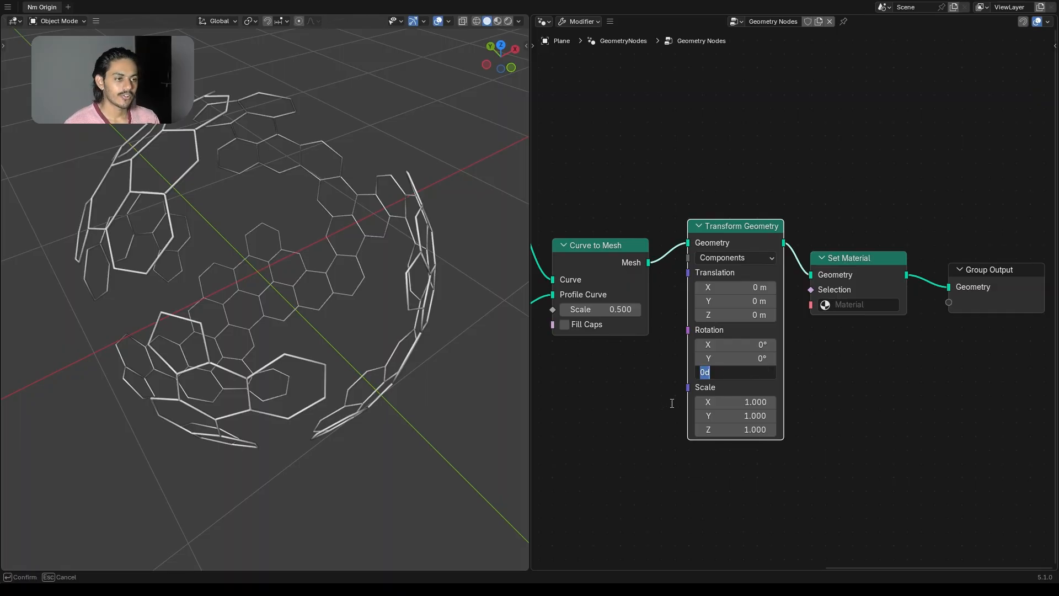
type("@")
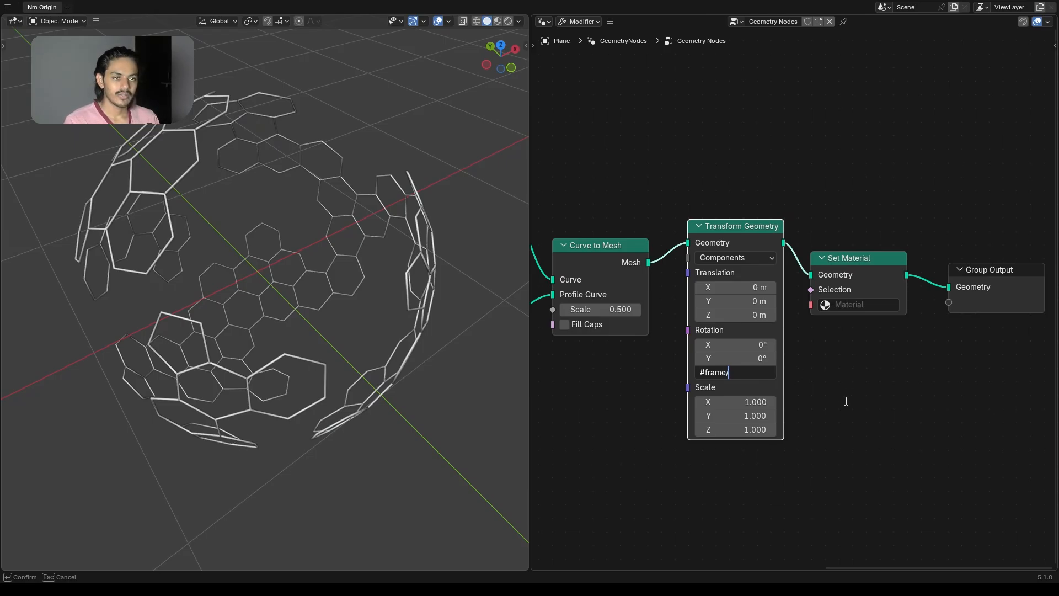
type("00")
key("Return")
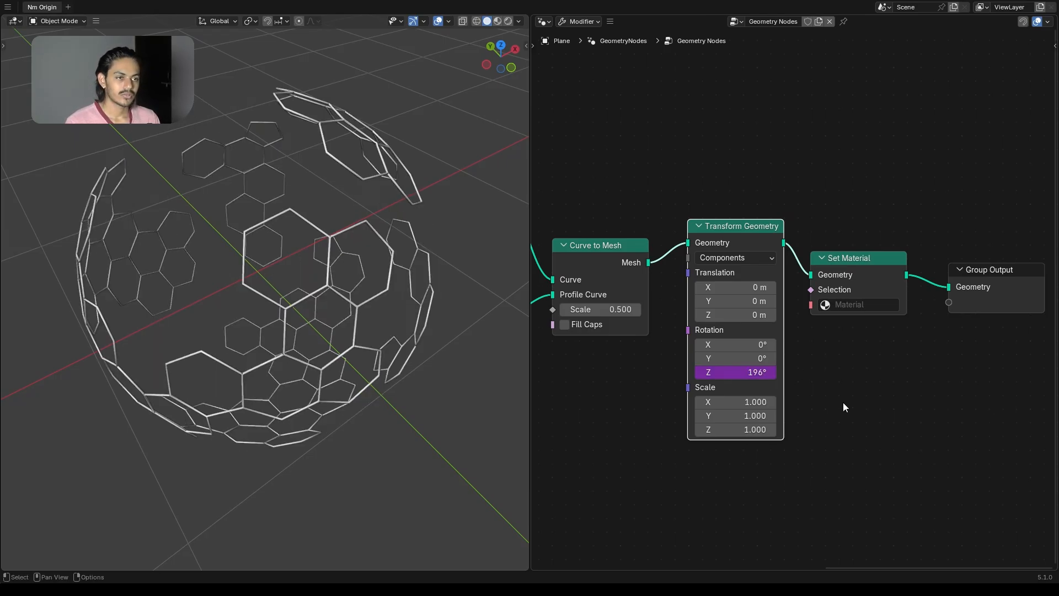
key("space")
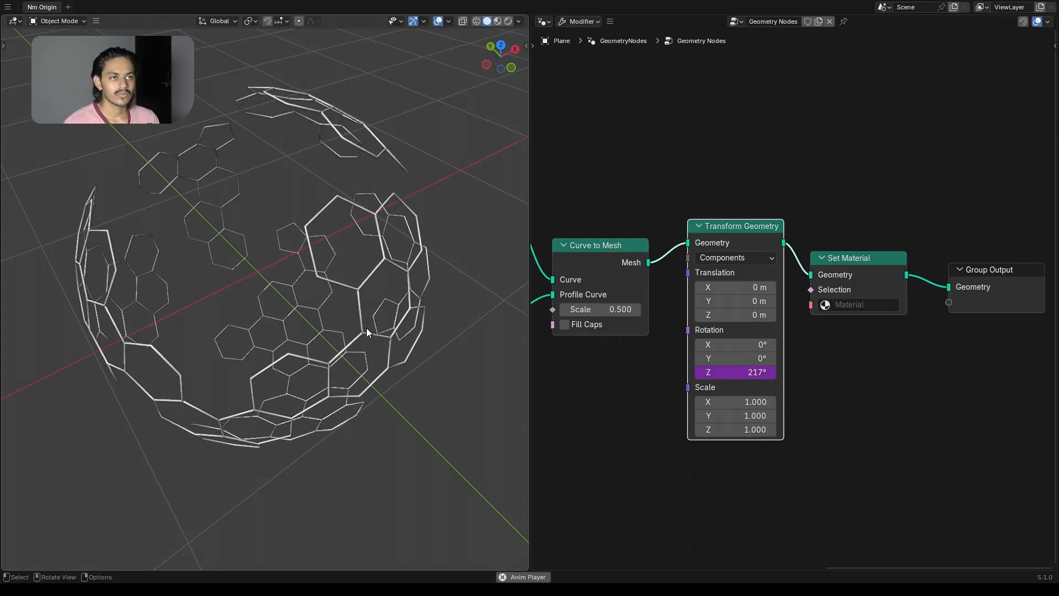
middle_click_drag(367, 327, 319, 284)
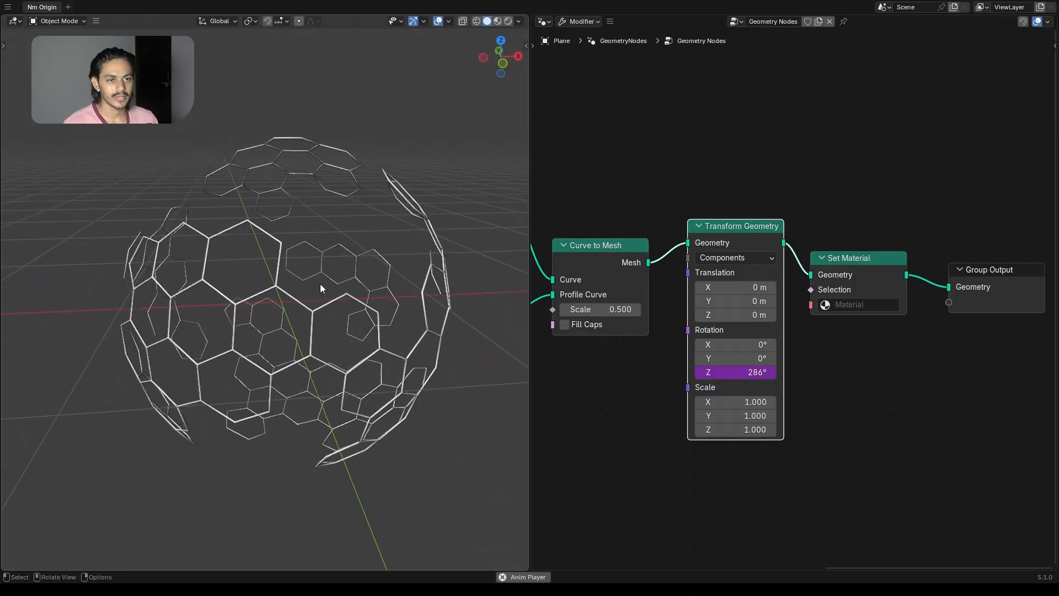
- Show the Timeline in place of the geometry node editor, and replace it with the Shader Editor displaying the World nodes
left_click(544, 21)
left_click(687, 64)
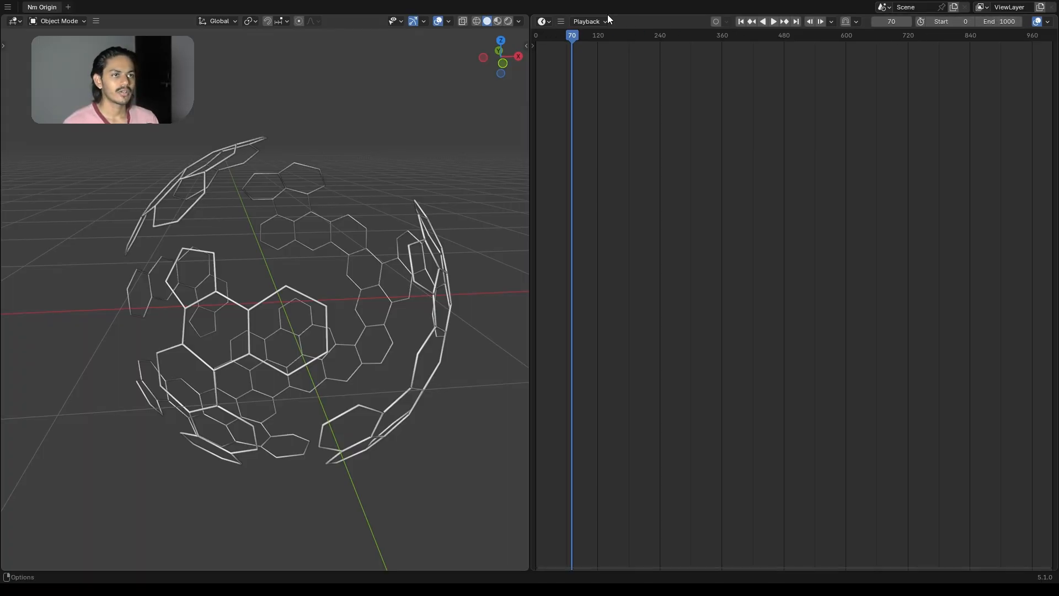
left_click(543, 22)
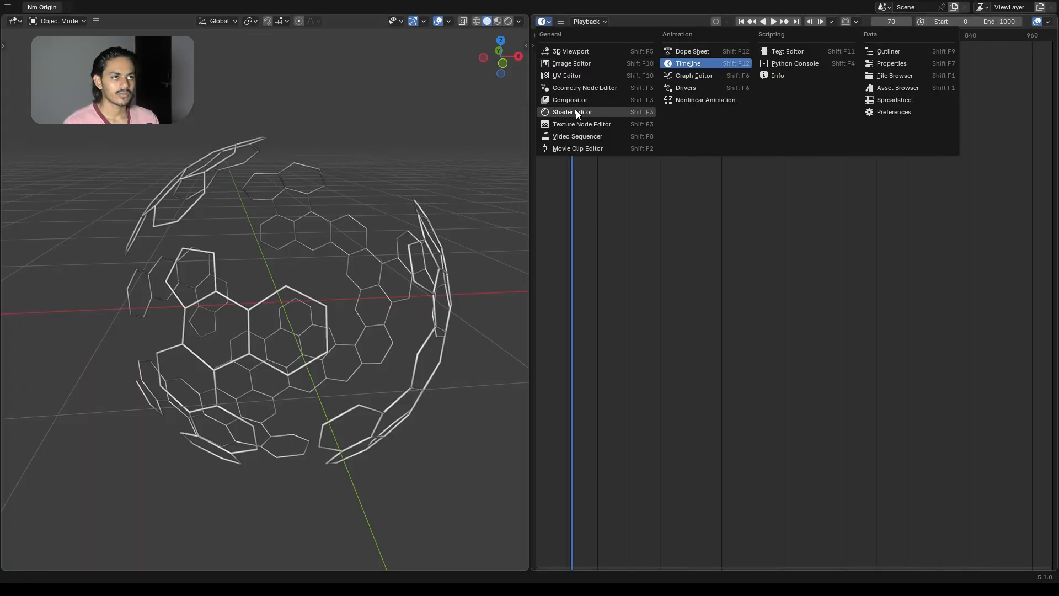
left_click(545, 22)
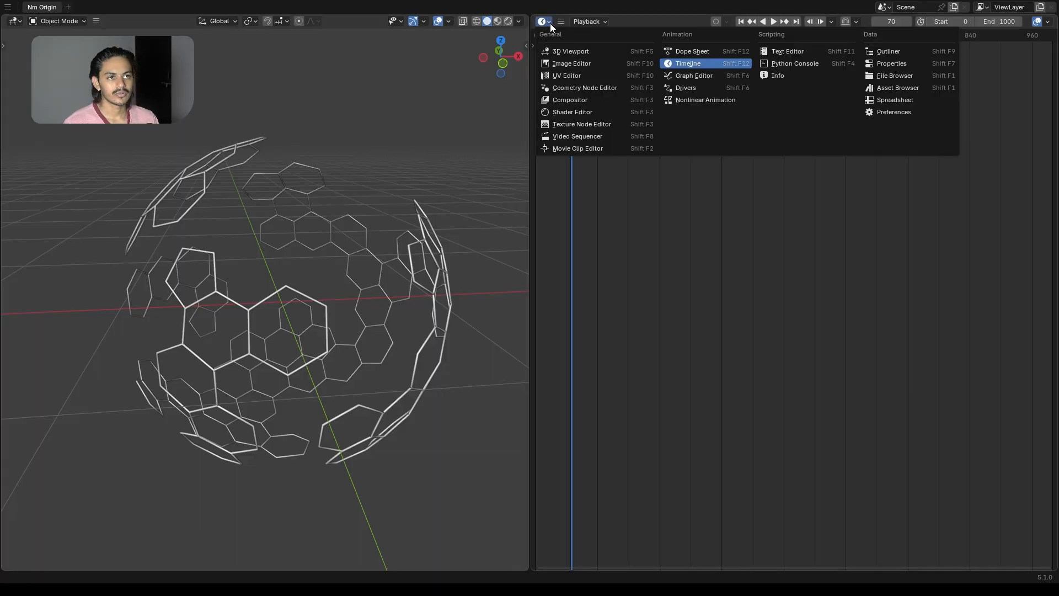
left_click(587, 110)
scroll(660, 95, "down", 3)
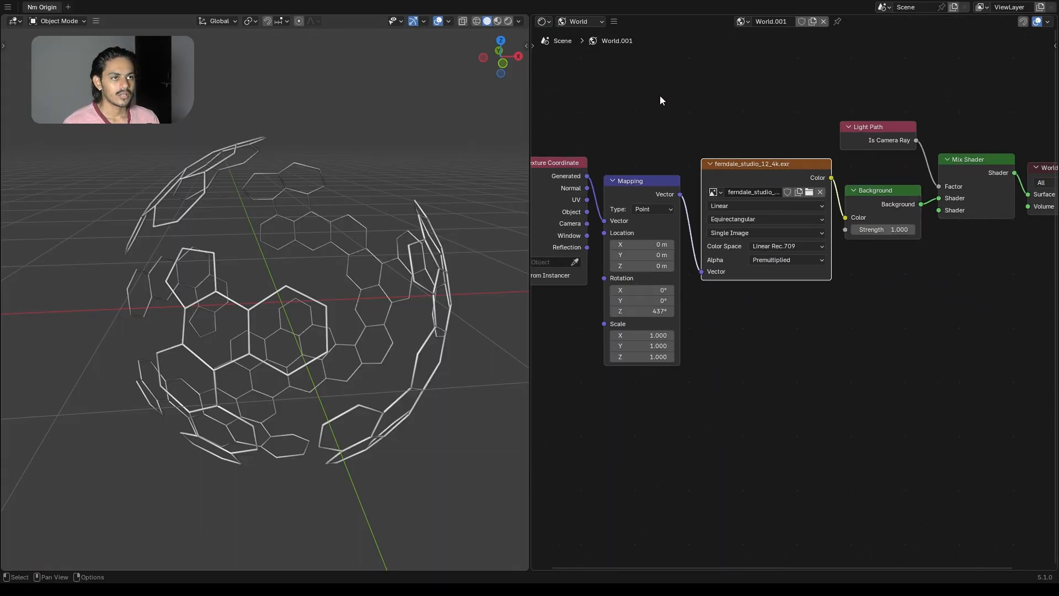
scroll(679, 149, "down", 3)
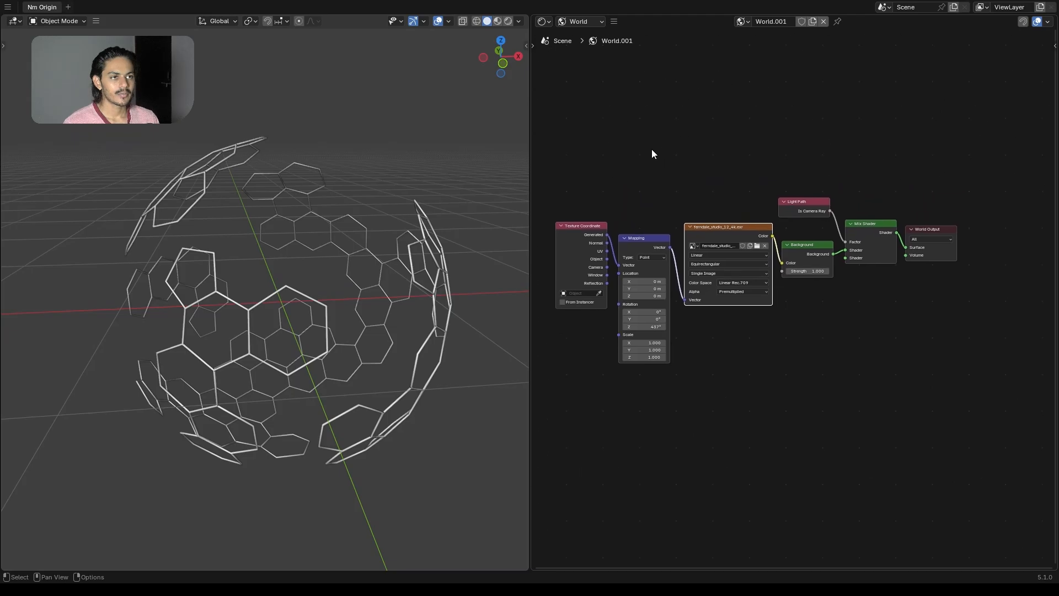
left_click(545, 22)
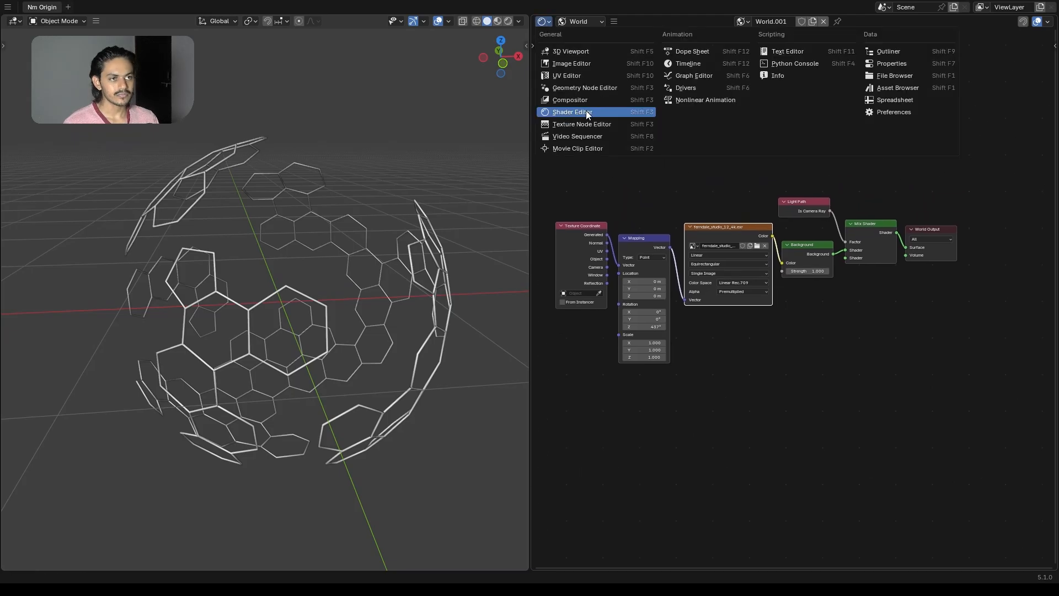
left_click(577, 113)
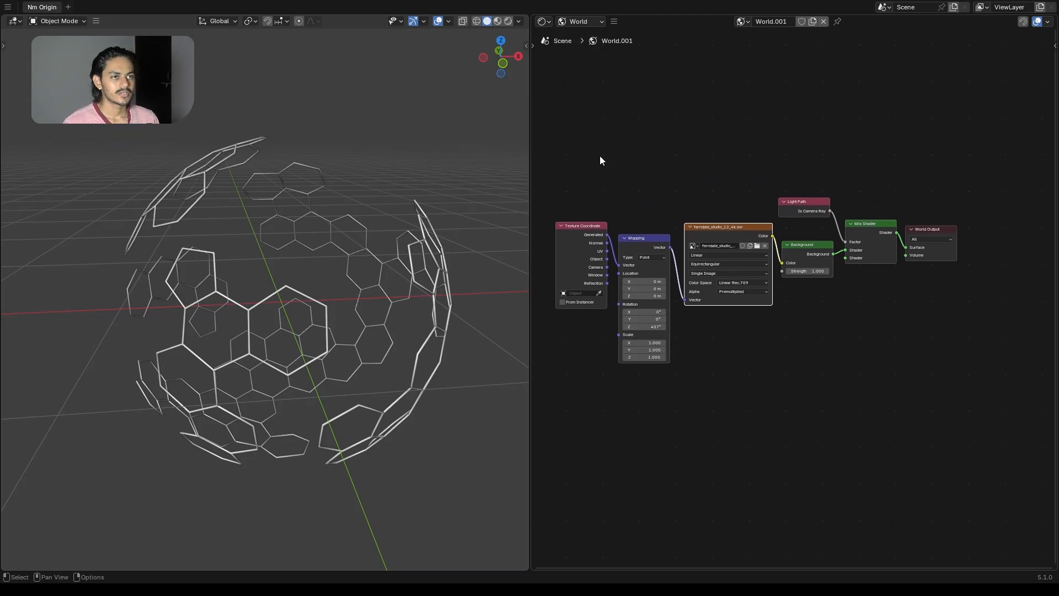
left_click(579, 22)
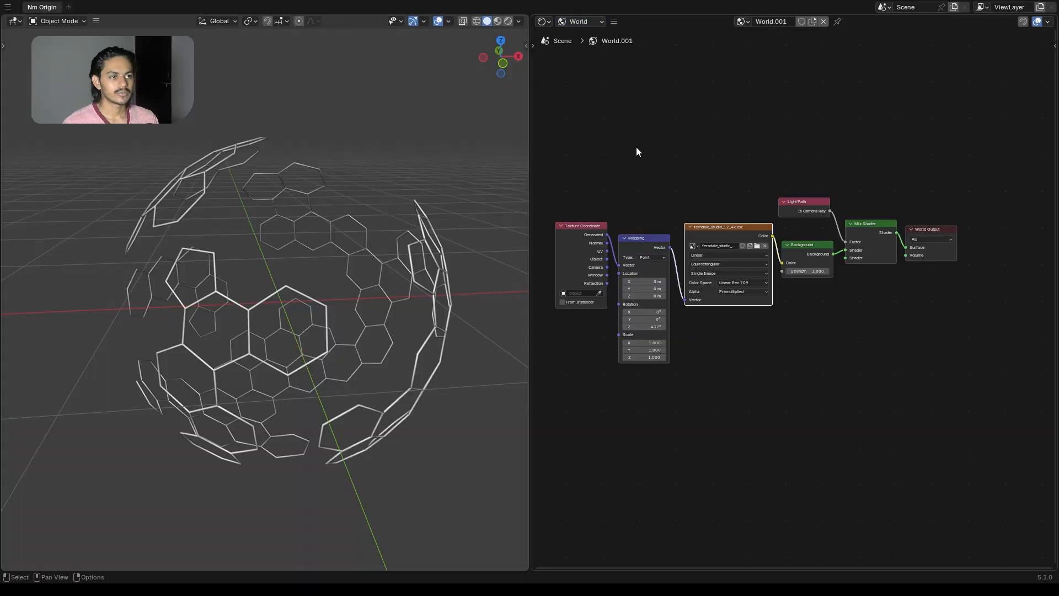
scroll(653, 157, "up", 1)
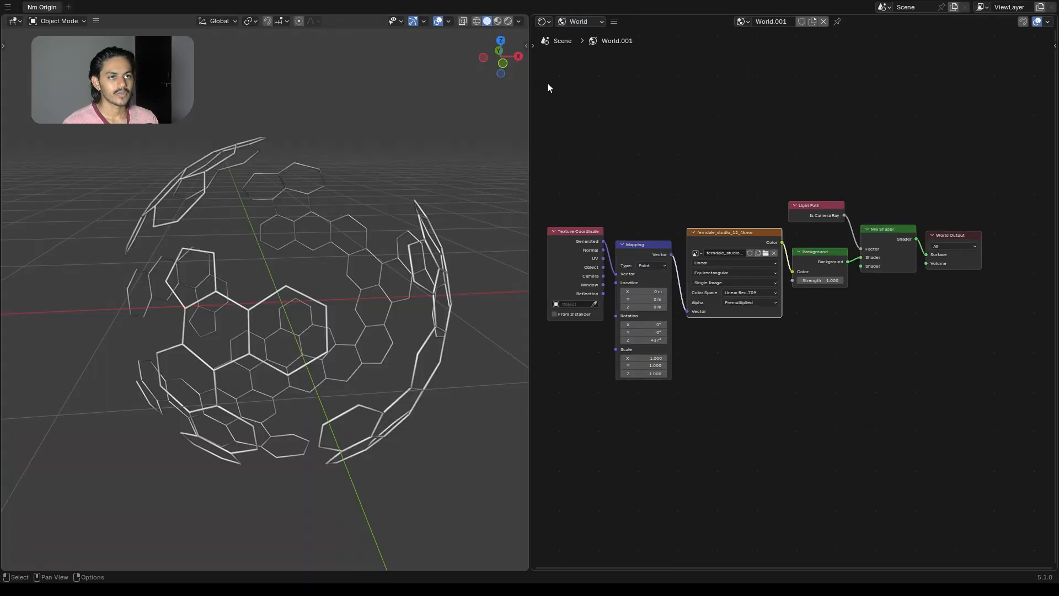
- Turn off the viewport overlays and set the 3D viewport to Rendered shading
left_click(438, 22)
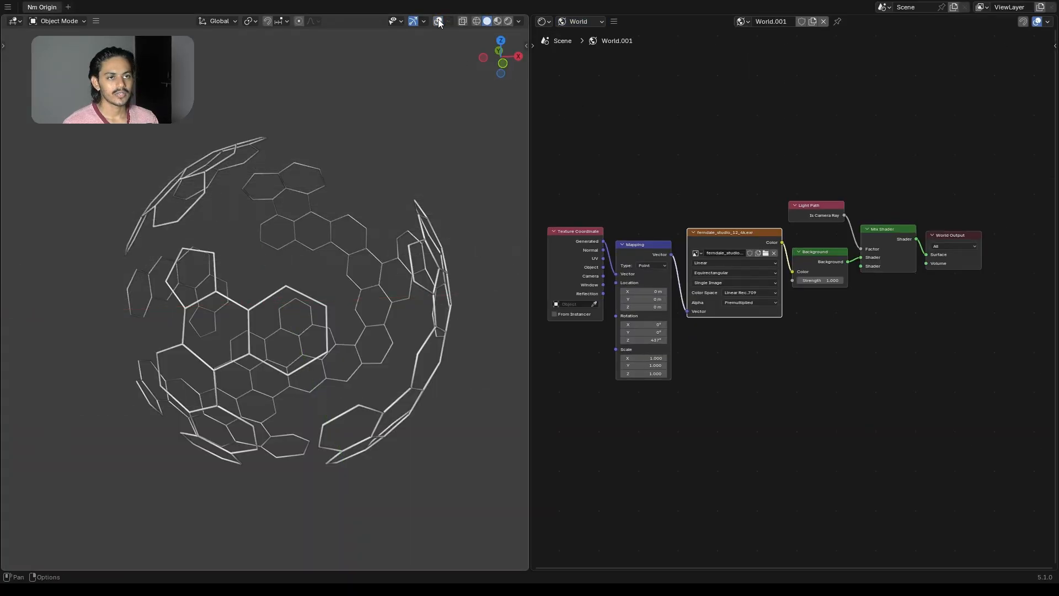
left_click(498, 22)
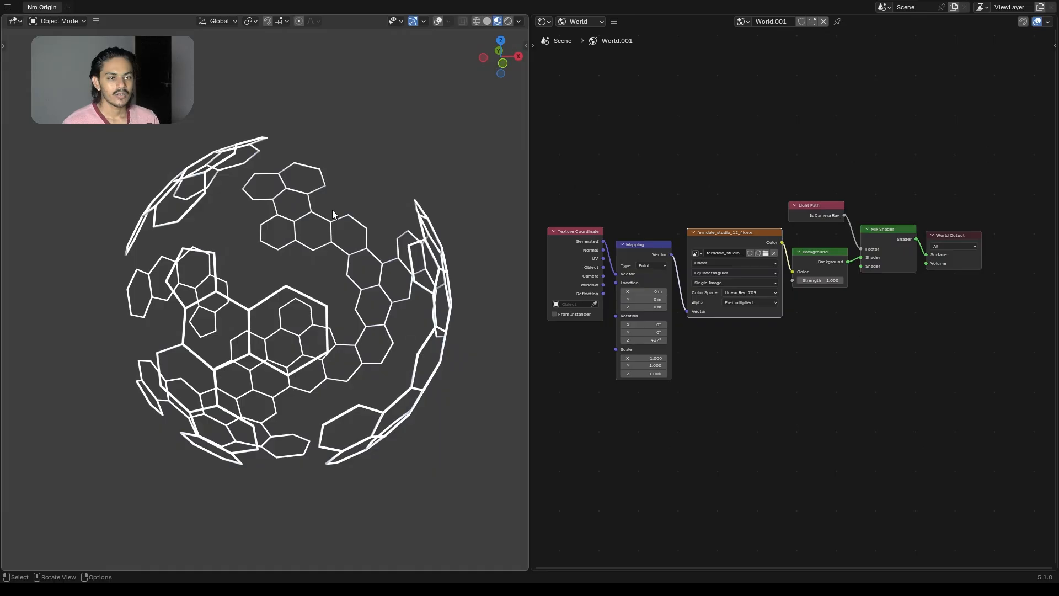
left_click(508, 21)
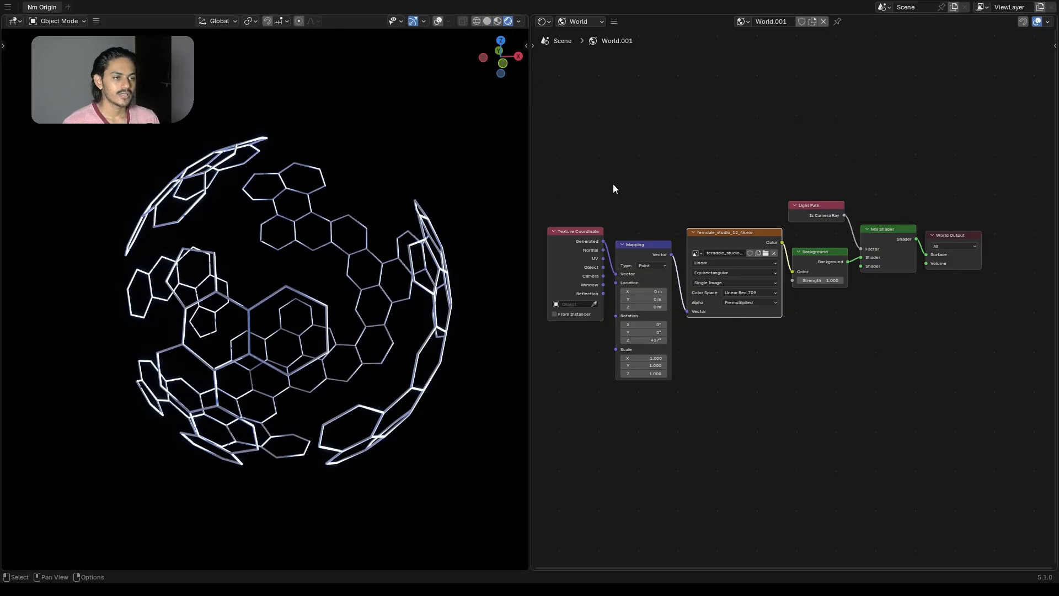
- Line up the ferndale_studio_12_4k.exr environment texture node with Mapping, and lower the Light Path node to just above Background
middle_click_drag(610, 175, 629, 172)
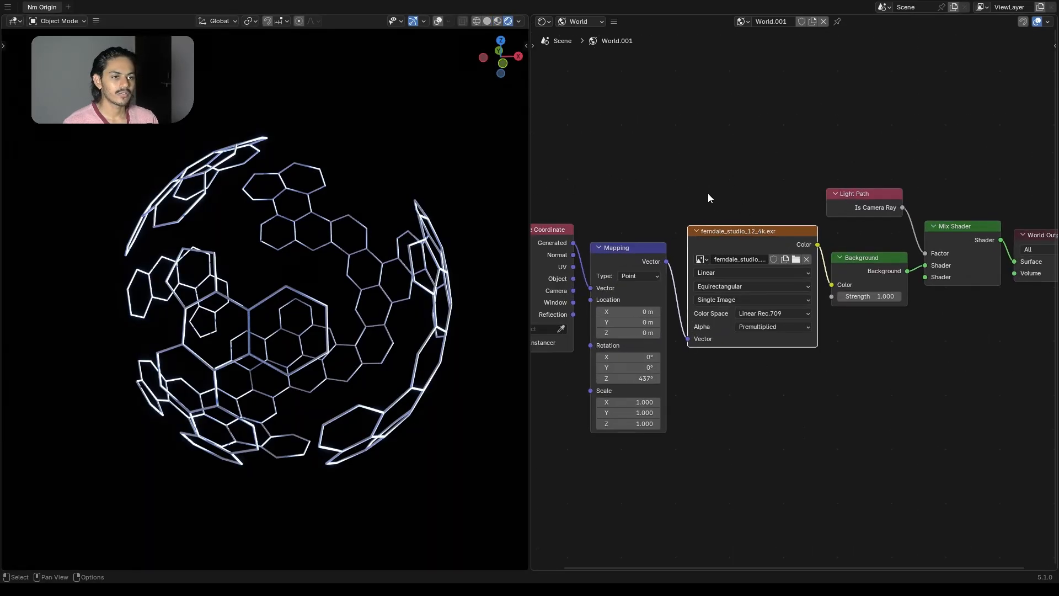
scroll(708, 195, "up", 1)
middle_click_drag(693, 195, 734, 178)
left_click_drag(809, 215, 808, 230)
left_click_drag(925, 177, 927, 205)
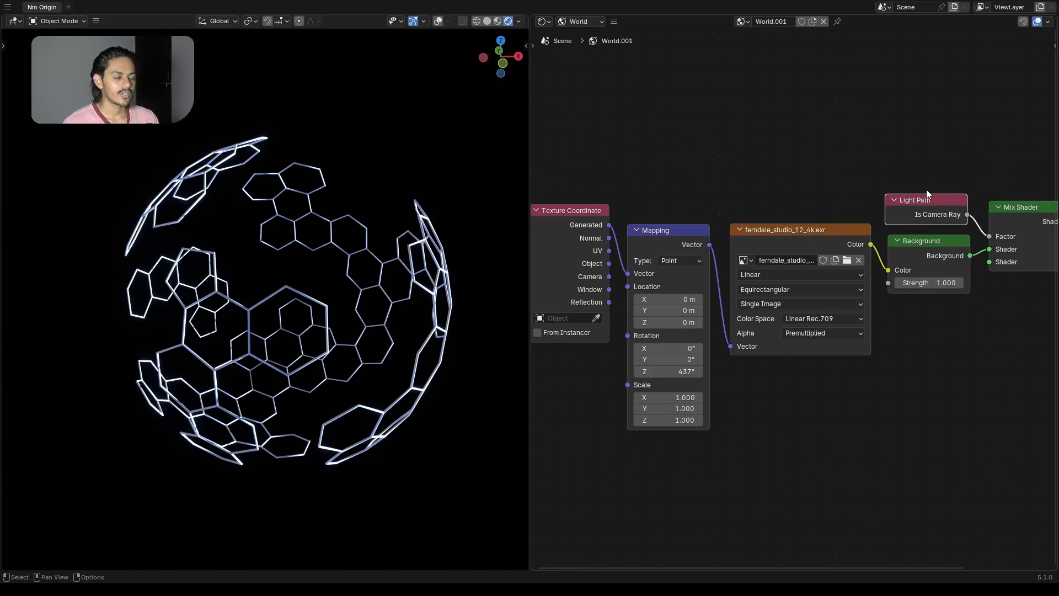
middle_click_drag(926, 178, 792, 171)
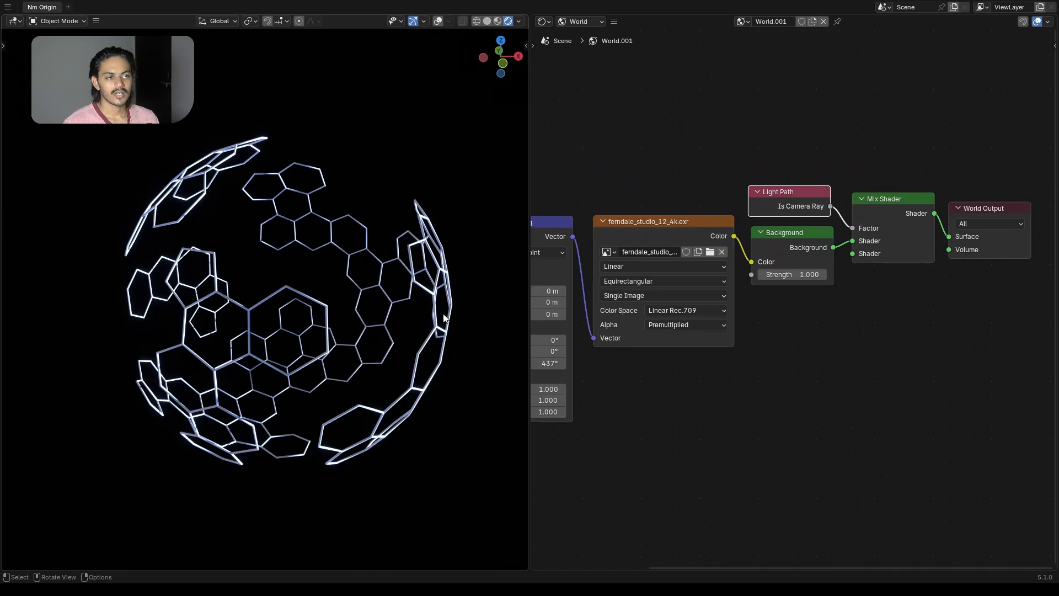
- Mute and unmute the Light Path node to compare the rendered view with and without the environment image in the background
scroll(719, 135, "down", 2)
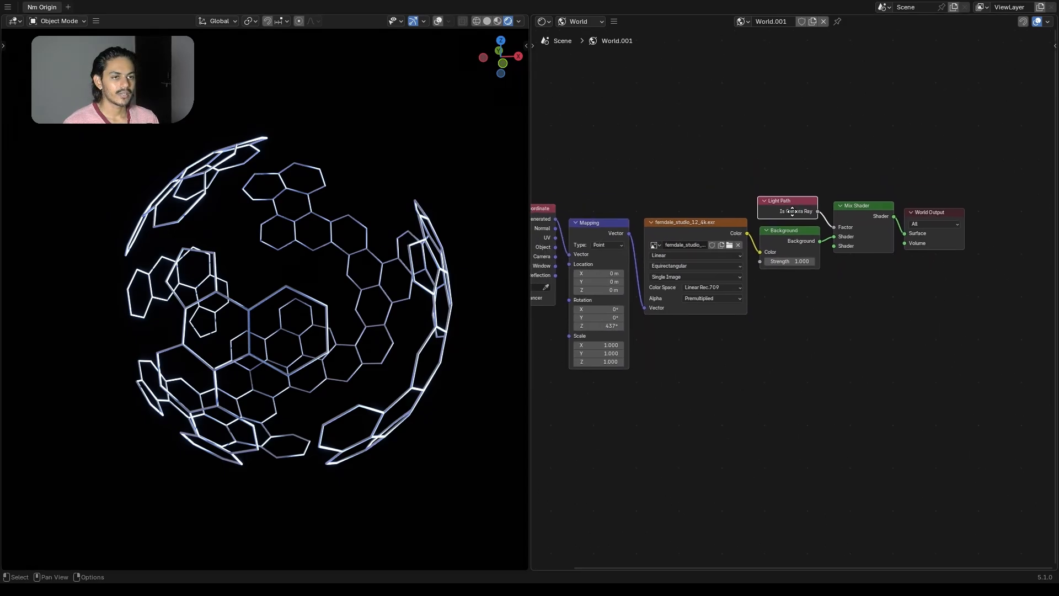
key("m")
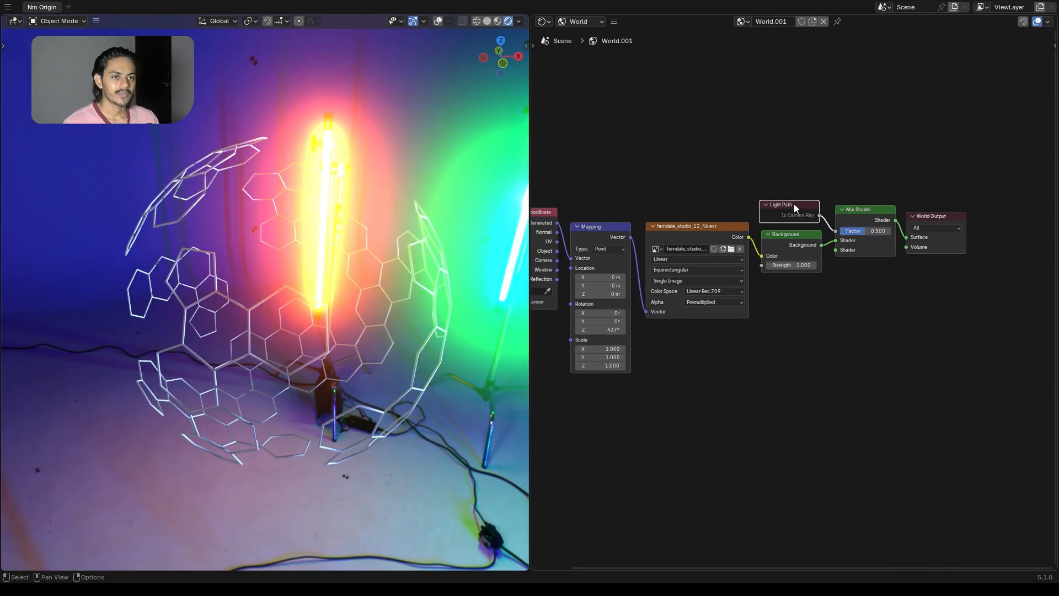
key("m")
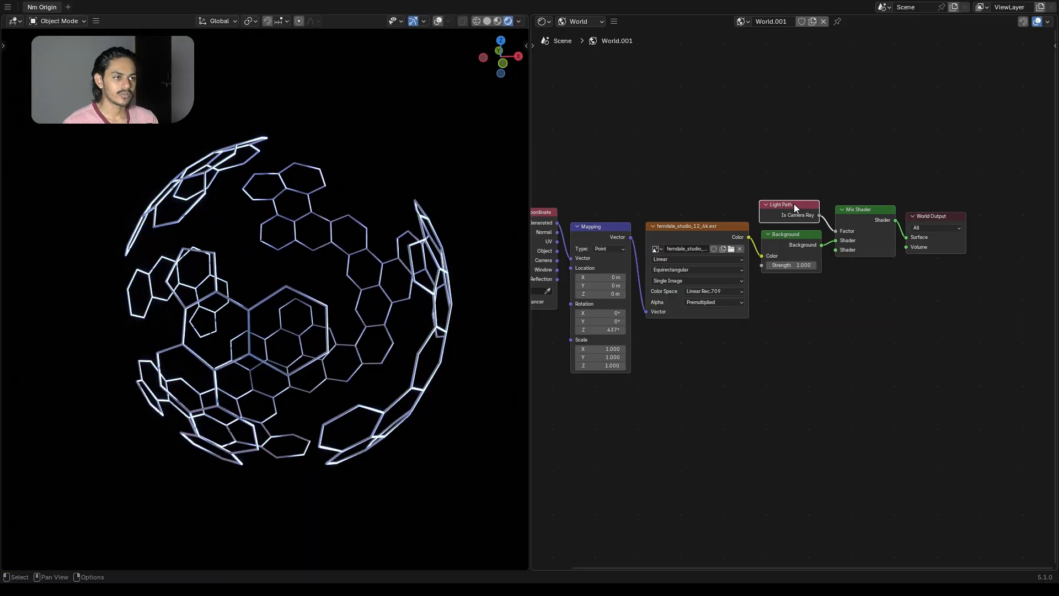
scroll(794, 204, "up", 2)
scroll(796, 200, "up", 2)
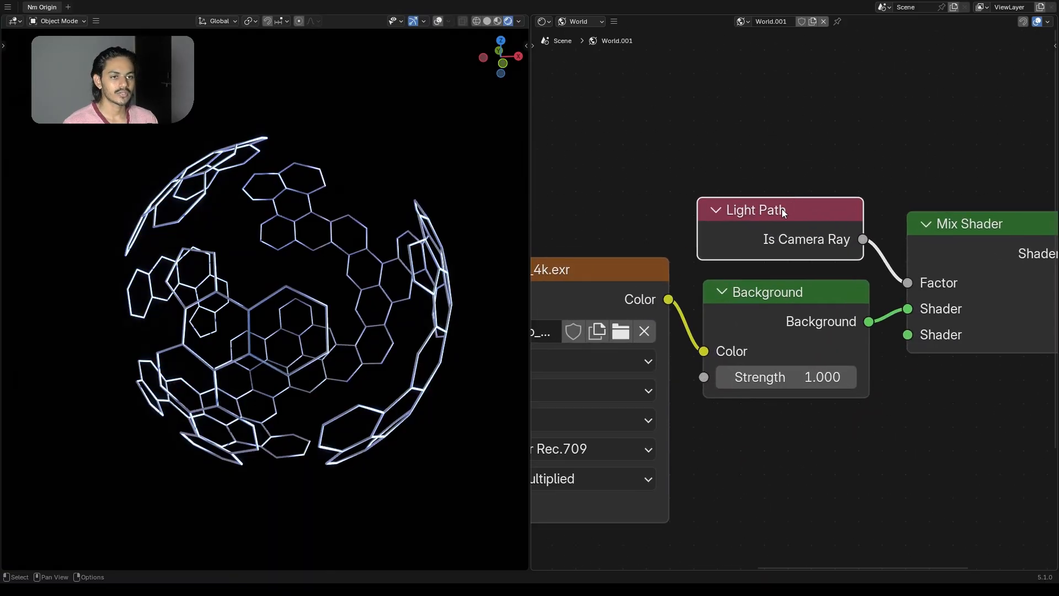
key("m")
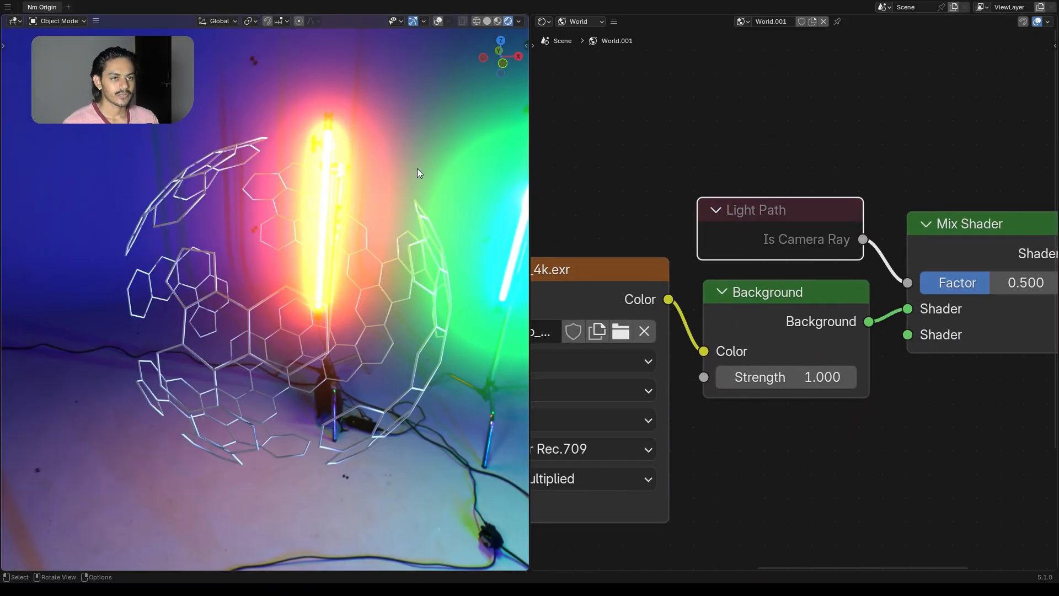
middle_click_drag(359, 180, 386, 182)
key("m")
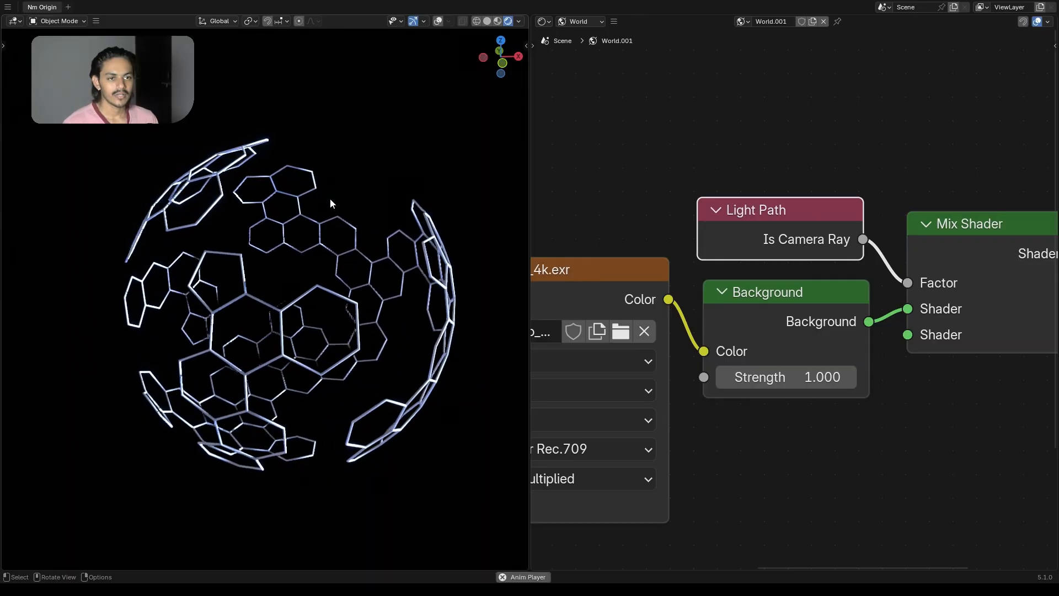
- Move the Texture Coordinate node slightly lower beside Mapping, and review the world node chain through to World Output
middle_click_drag(619, 120, 736, 177)
scroll(680, 135, "down", 2)
scroll(648, 107, "down", 2)
left_click_drag(566, 221, 567, 251)
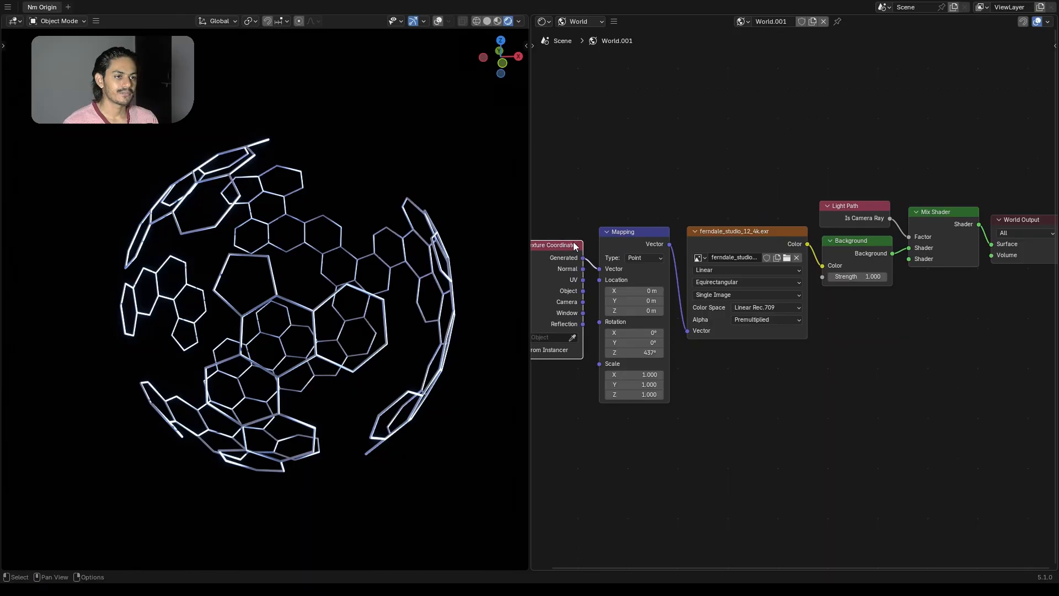
middle_click_drag(846, 189, 724, 157)
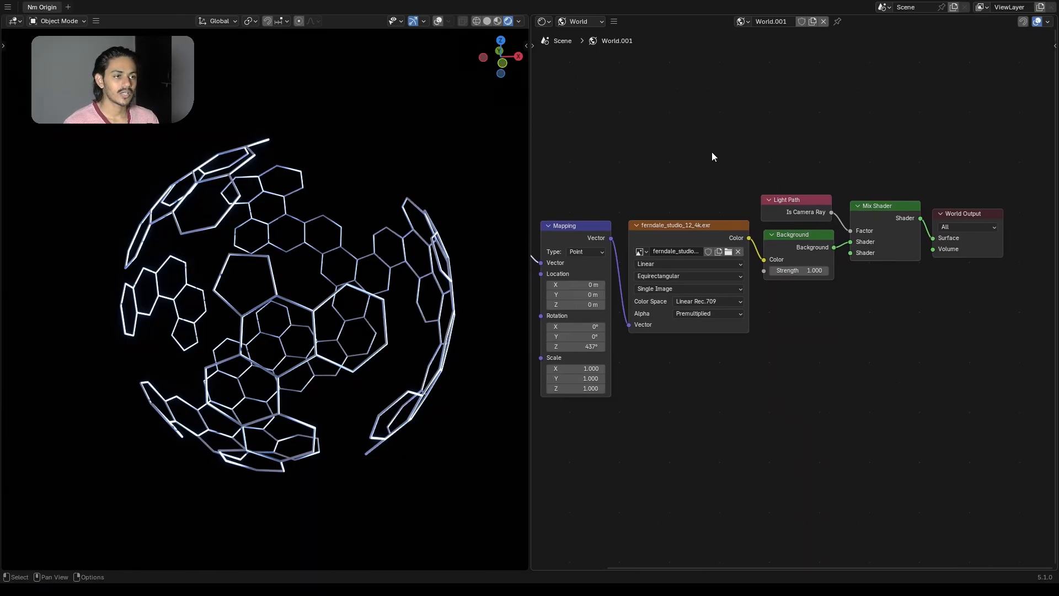
scroll(673, 223, "up", 2)
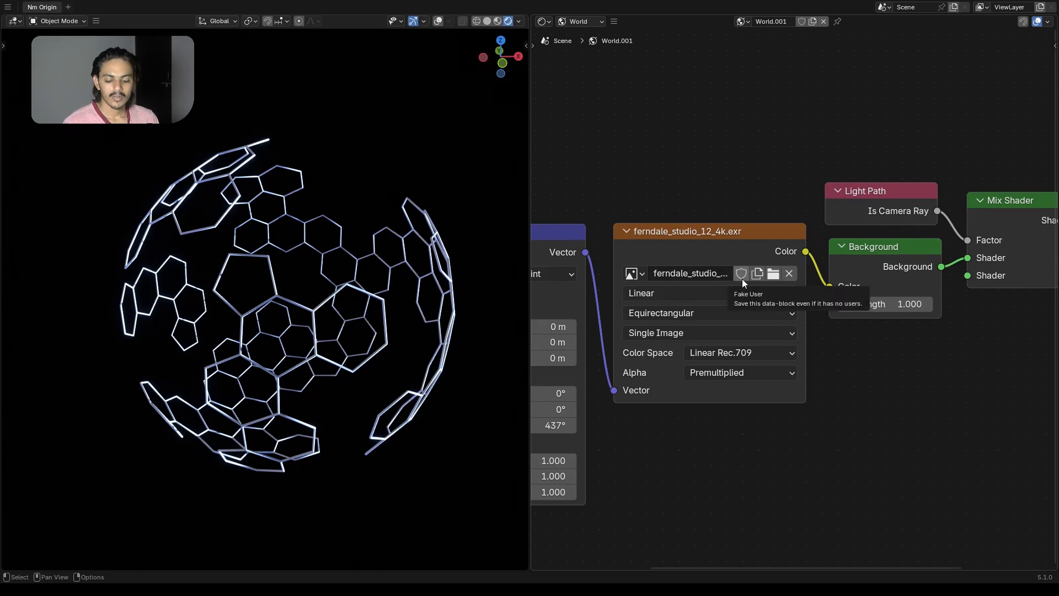
scroll(739, 350, "down", 2)
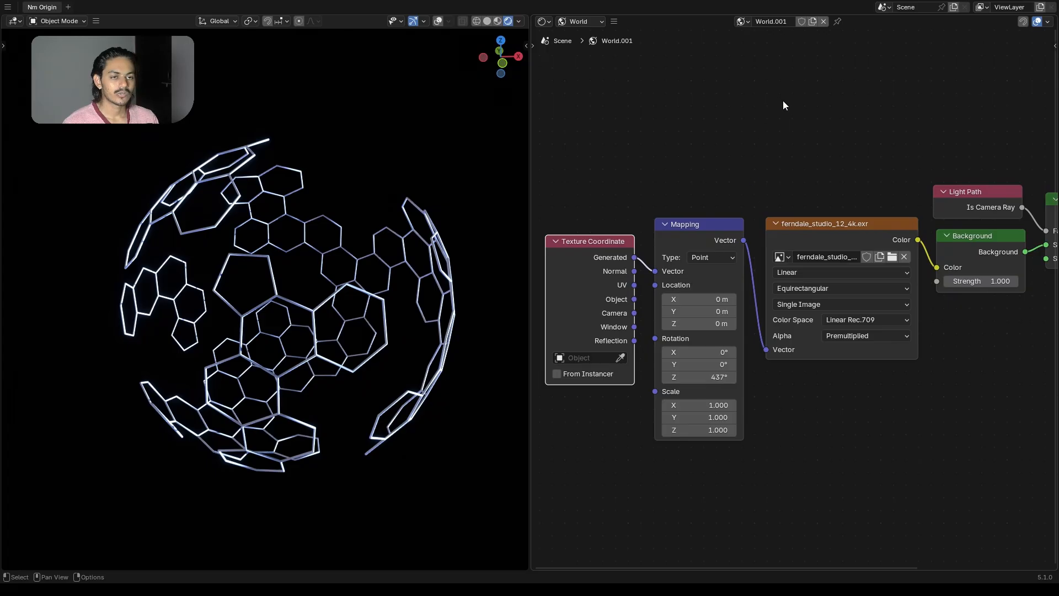
middle_click_drag(782, 101, 598, 82)
scroll(574, 69, "down", 1)
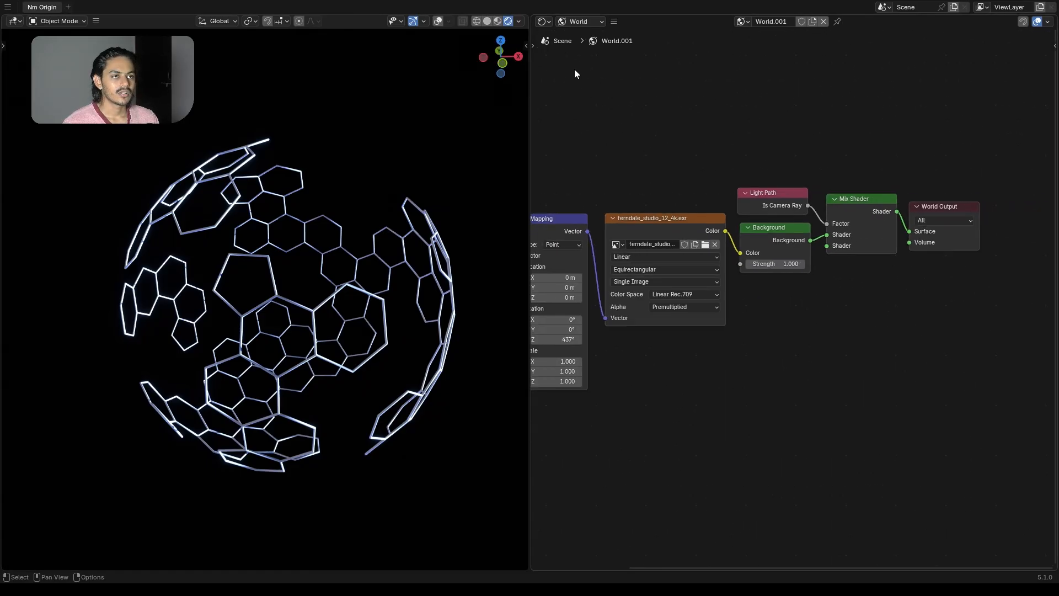
- Switch the Shader Editor from World to Object shading and create a new material for the Plane
left_click(566, 22)
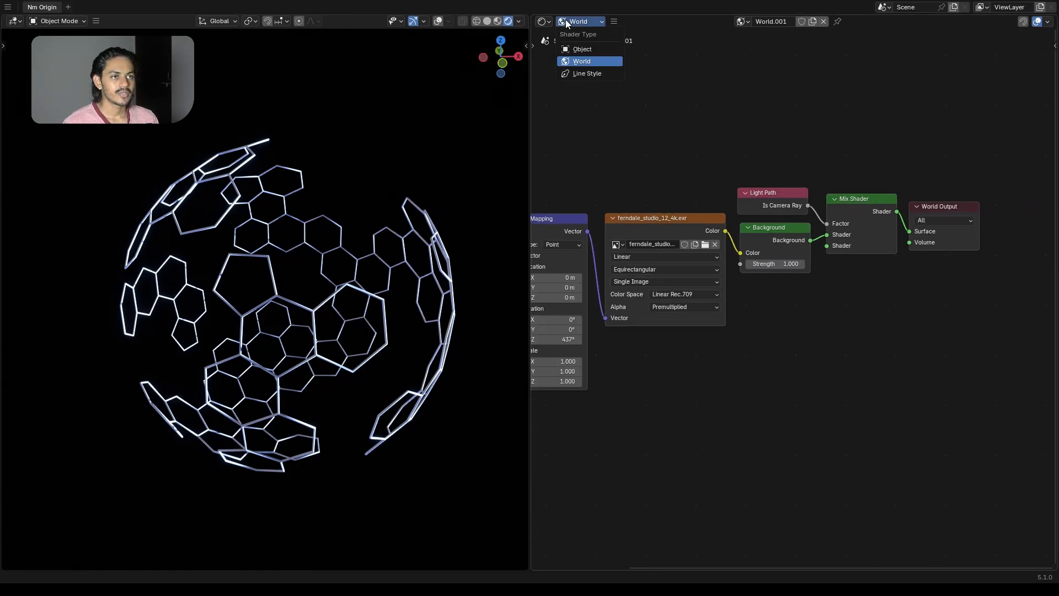
left_click(588, 49)
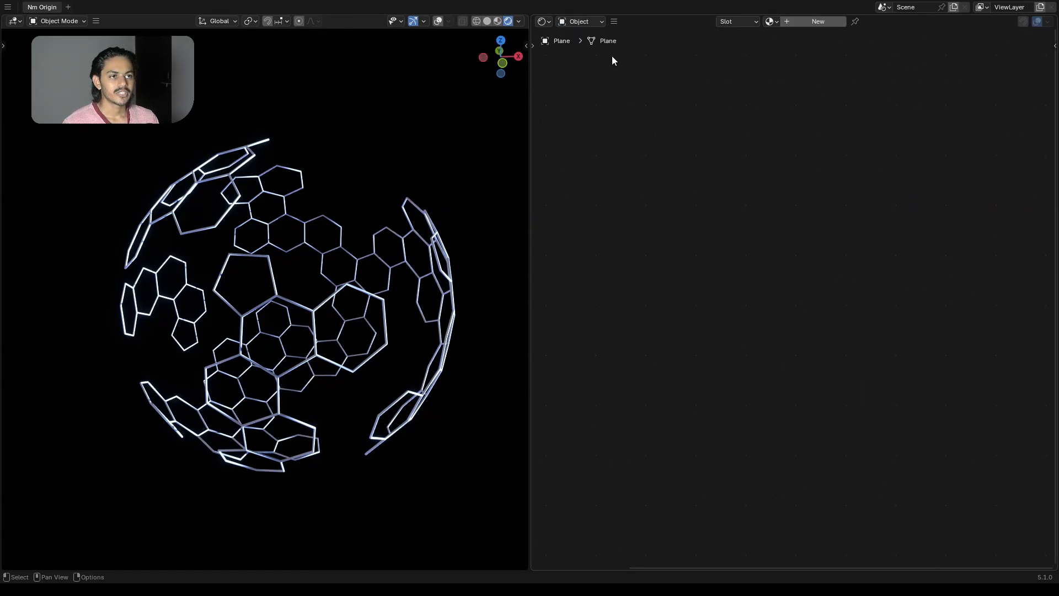
left_click(808, 23)
left_click(842, 332)
middle_click_drag(835, 321, 811, 278)
scroll(771, 295, "up", 2)
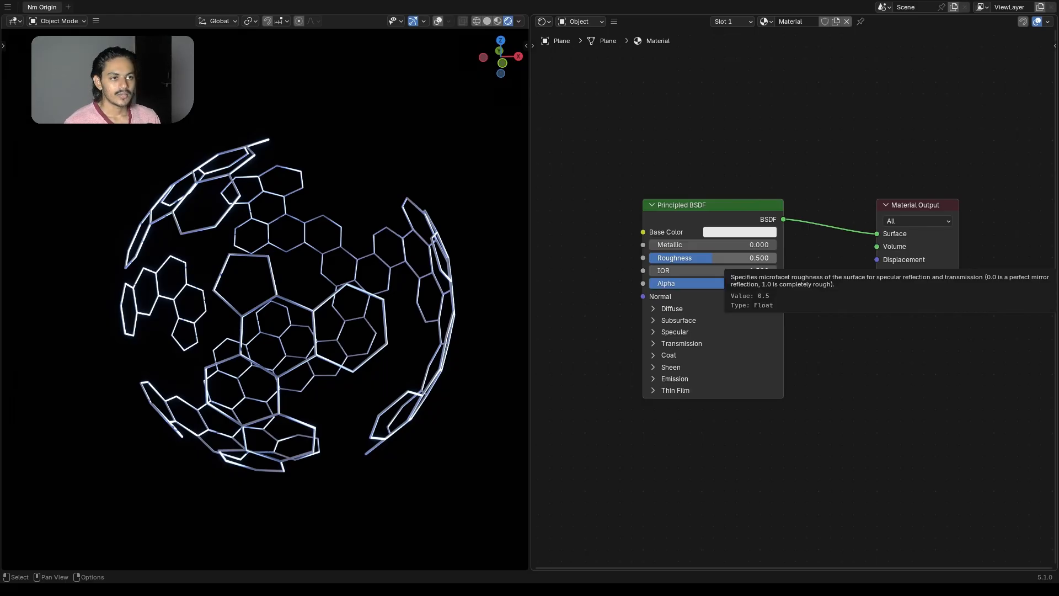
scroll(752, 217, "up", 2)
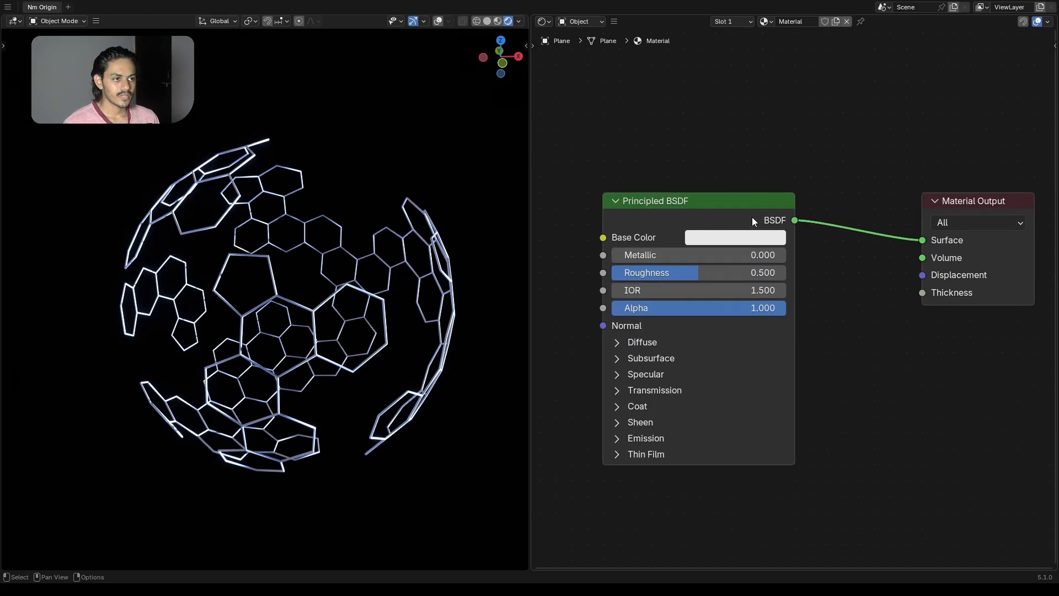
- Set the material's base color to purple #6401E7FF and assign the material to the Set Material node in the geometry node tree
left_click(732, 237)
mouse_move(794, 313)
left_mouse_down()
mouse_move(806, 325)
mouse_move(823, 318)
left_mouse_up()
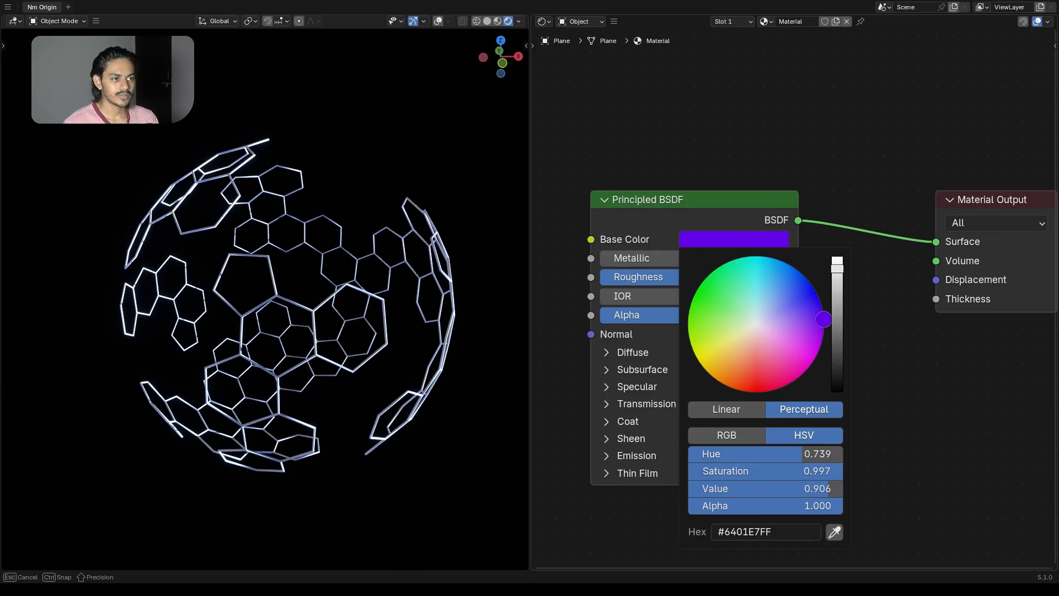
left_click(540, 22)
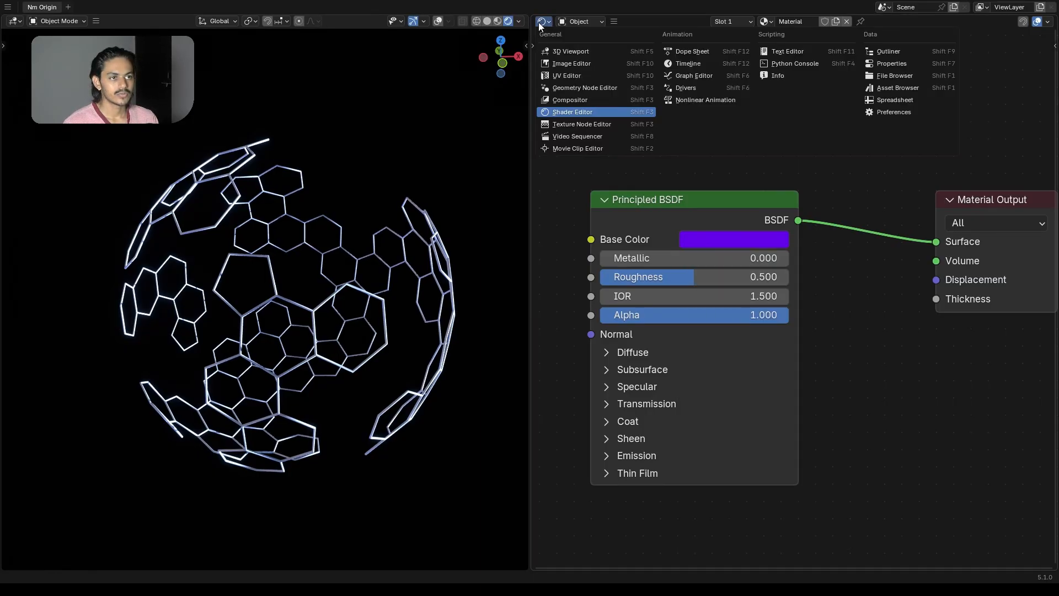
left_click(584, 88)
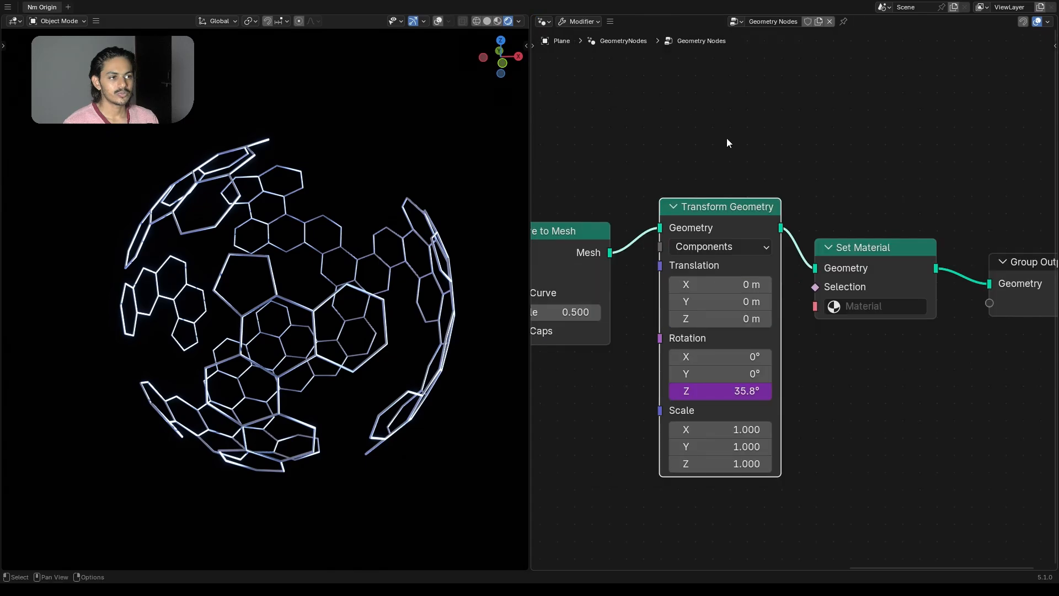
left_click(875, 306)
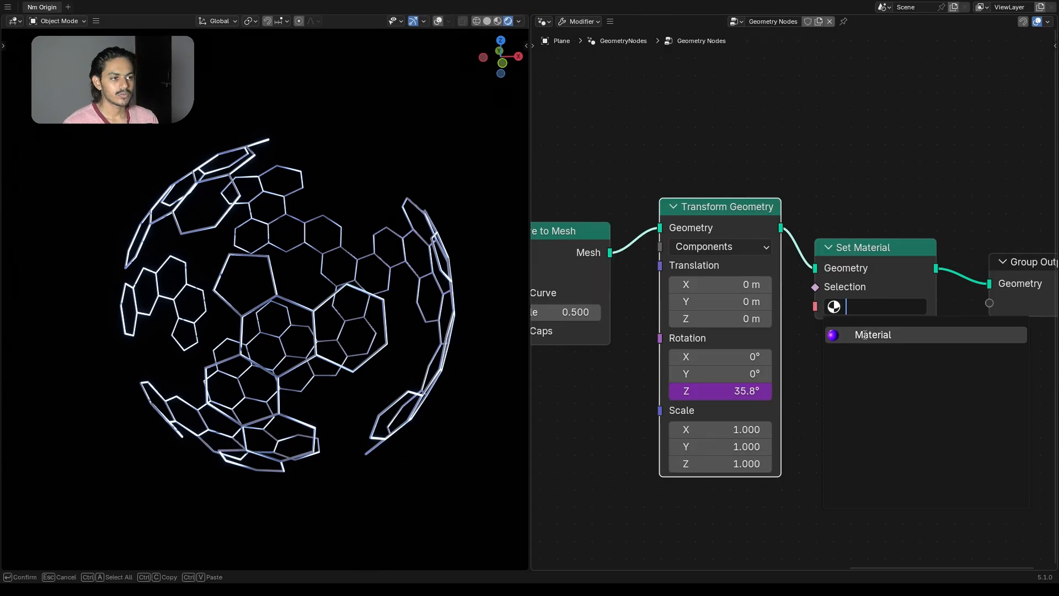
left_click(864, 334)
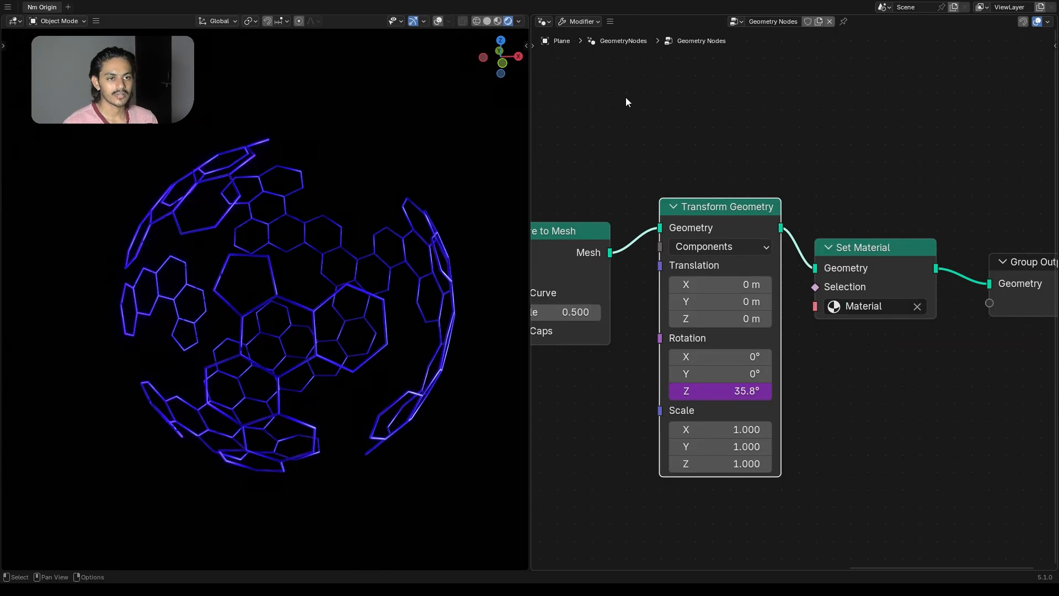
- Show the sphere in Material Preview shading and switch the node area back to the Shader Editor
left_click(497, 21)
middle_click_drag(304, 376, 296, 350, "shift")
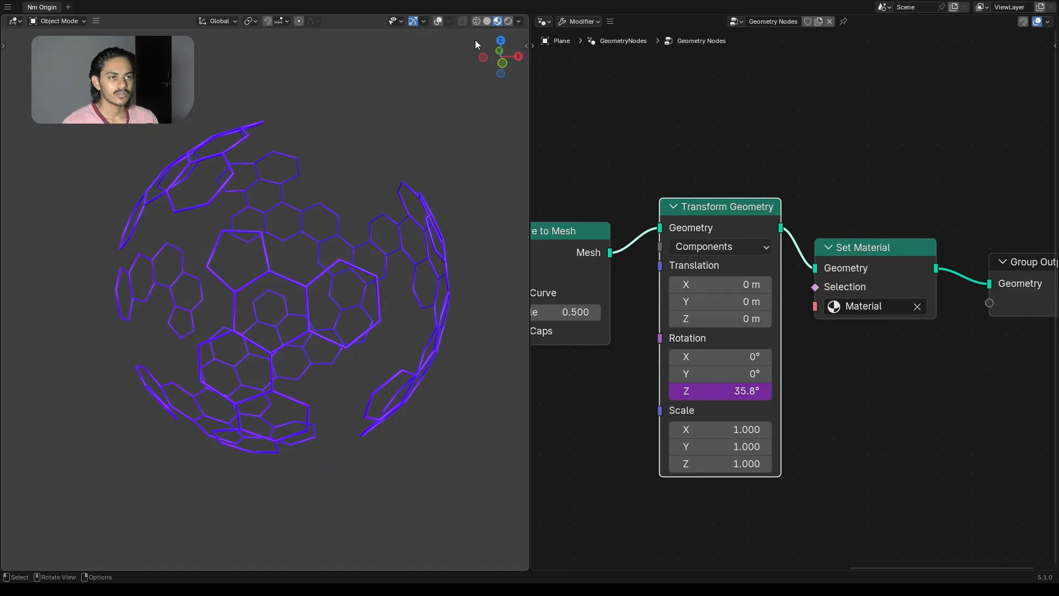
left_click(546, 25)
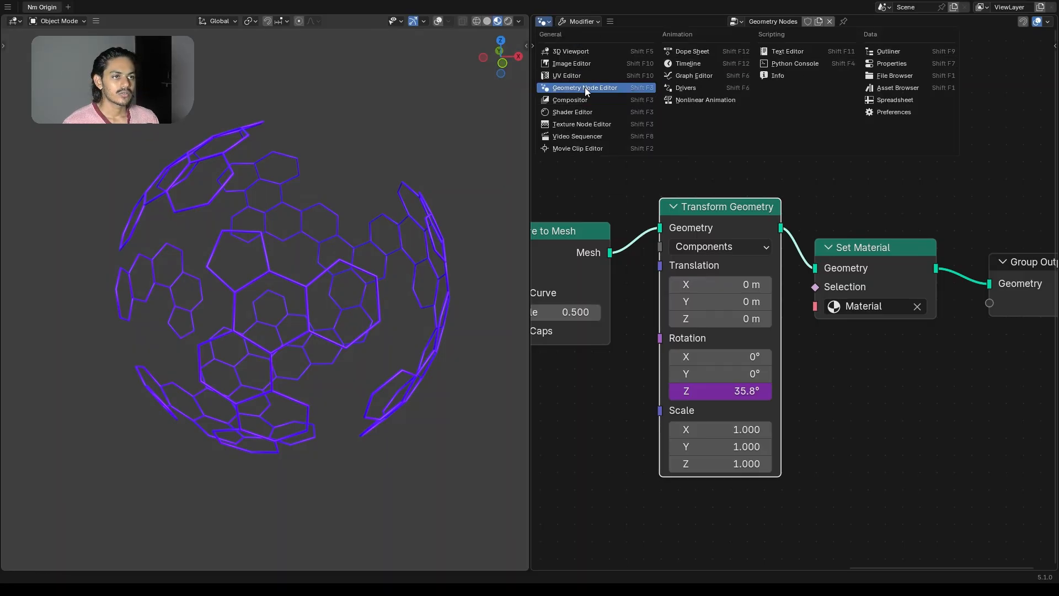
left_click(595, 111)
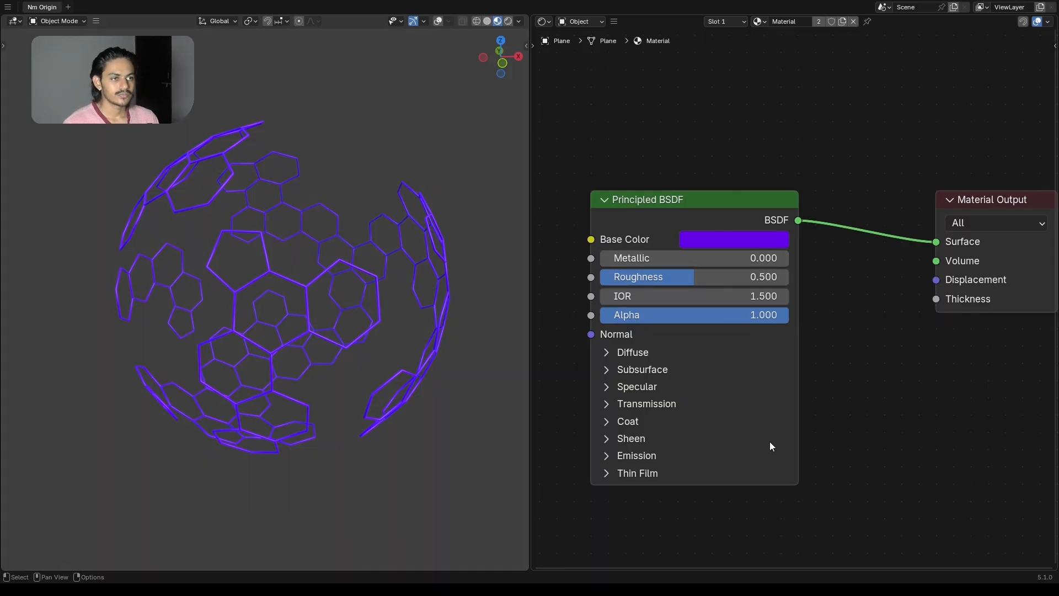
- Set the Principled BSDF base color to hex #5E00B5FF
left_click(713, 240)
left_click(780, 530)
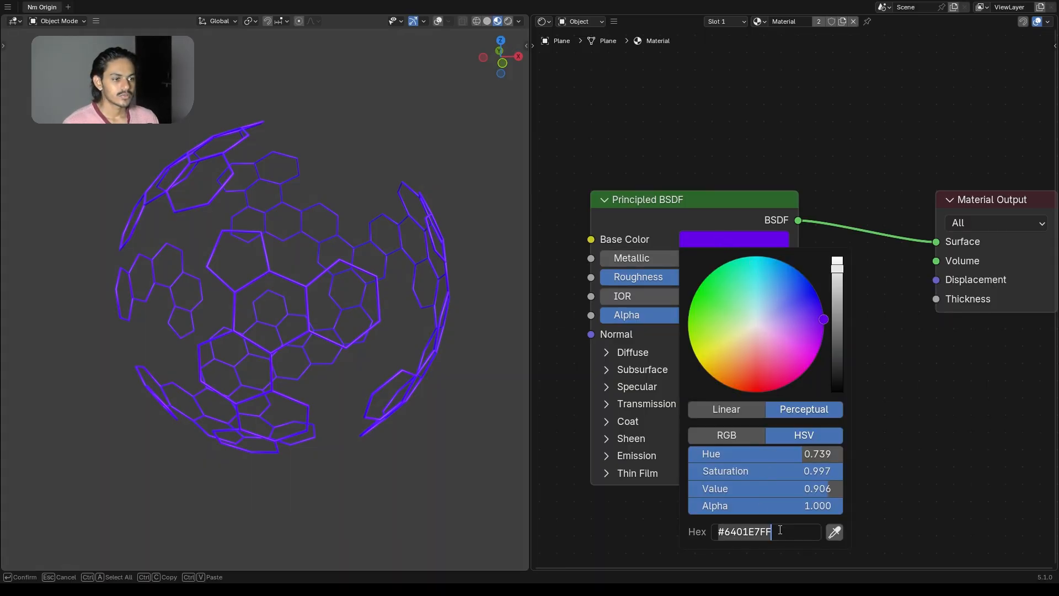
type("#5E00B5FF")
key("Return")
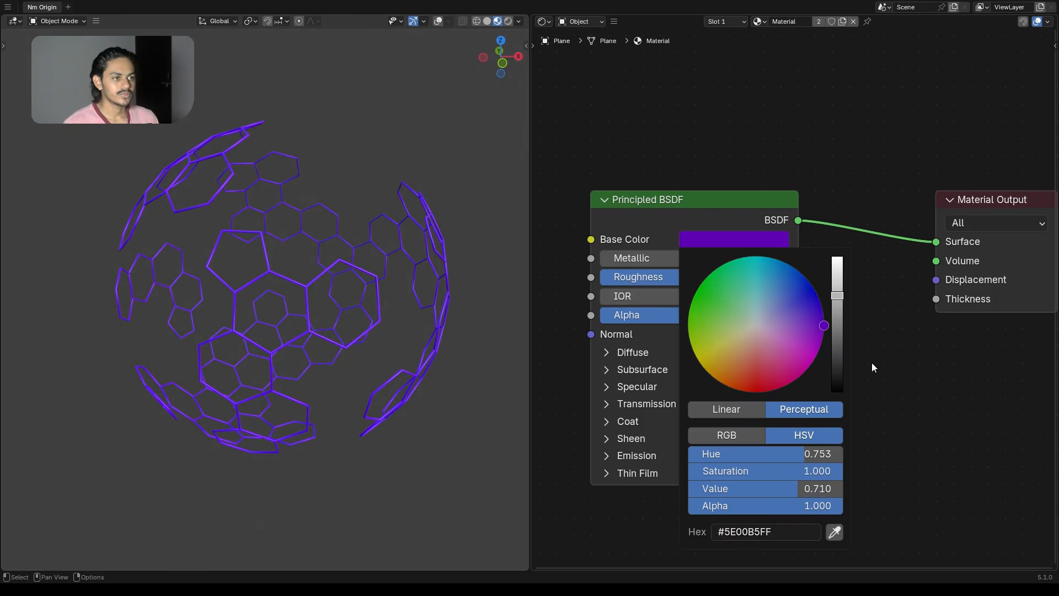
- Move the Principled BSDF node closer to Material Output and brighten its purple base color
middle_click_drag(721, 237, 704, 177)
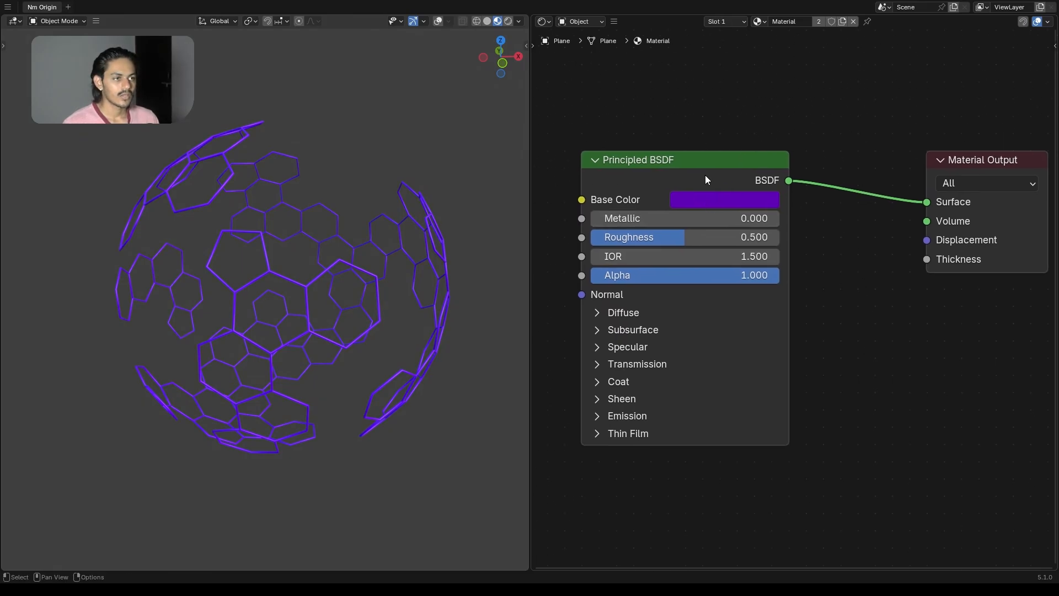
left_click_drag(705, 177, 780, 196)
middle_click_drag(794, 162, 761, 146)
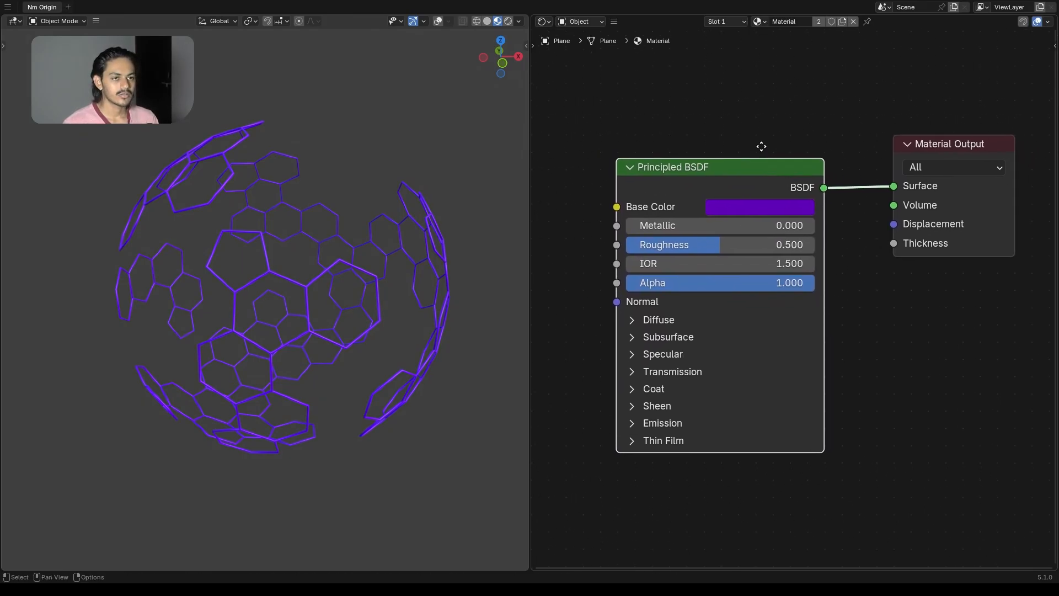
left_click(726, 211)
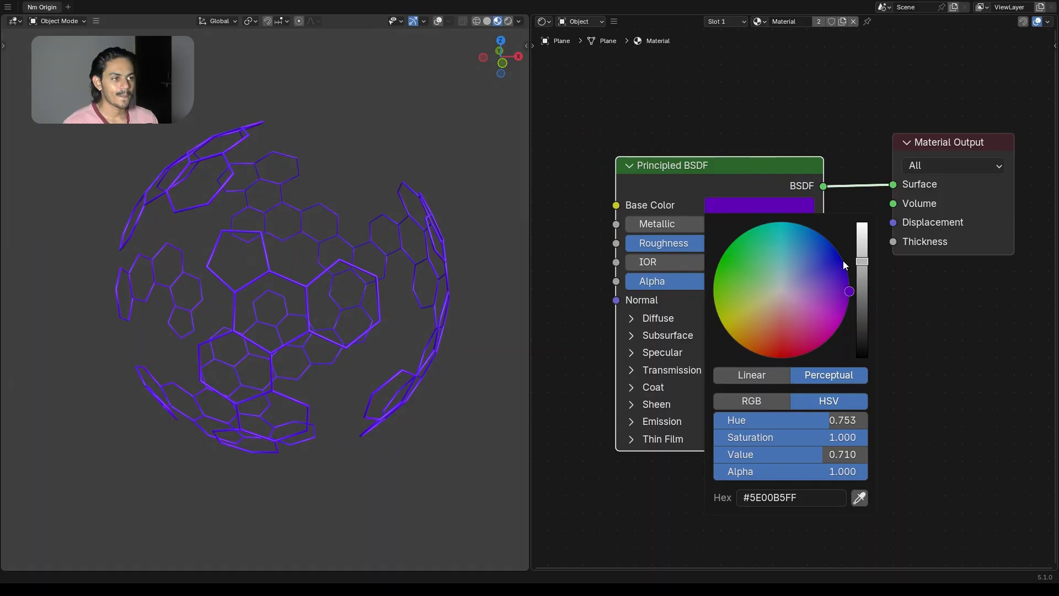
left_click_drag(861, 266, 862, 241)
middle_click_drag(740, 177, 812, 179)
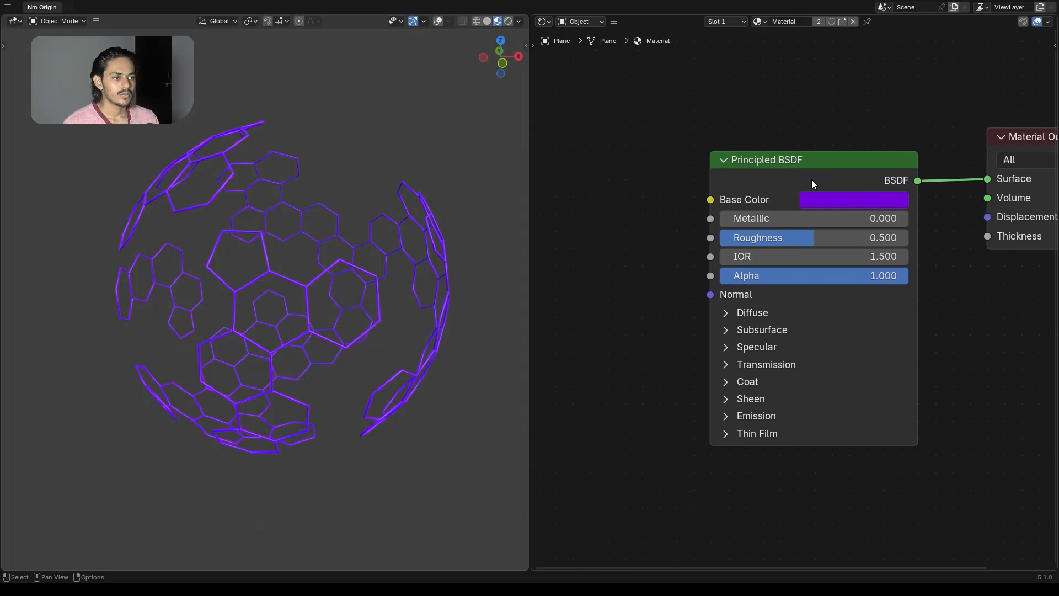
mouse_move(811, 180)
left_mouse_down()
mouse_move(797, 160)
mouse_move(798, 171)
left_mouse_up()
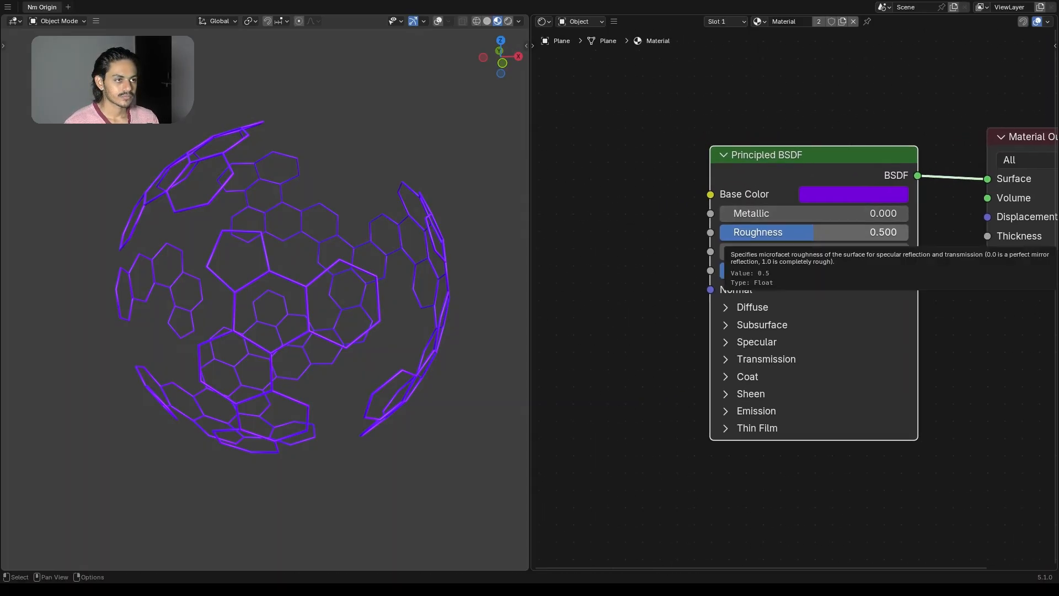
- Set the material's Metallic to 1.000, play the rotation animation to check the look, and save the file
middle_click_drag(791, 213, 739, 214)
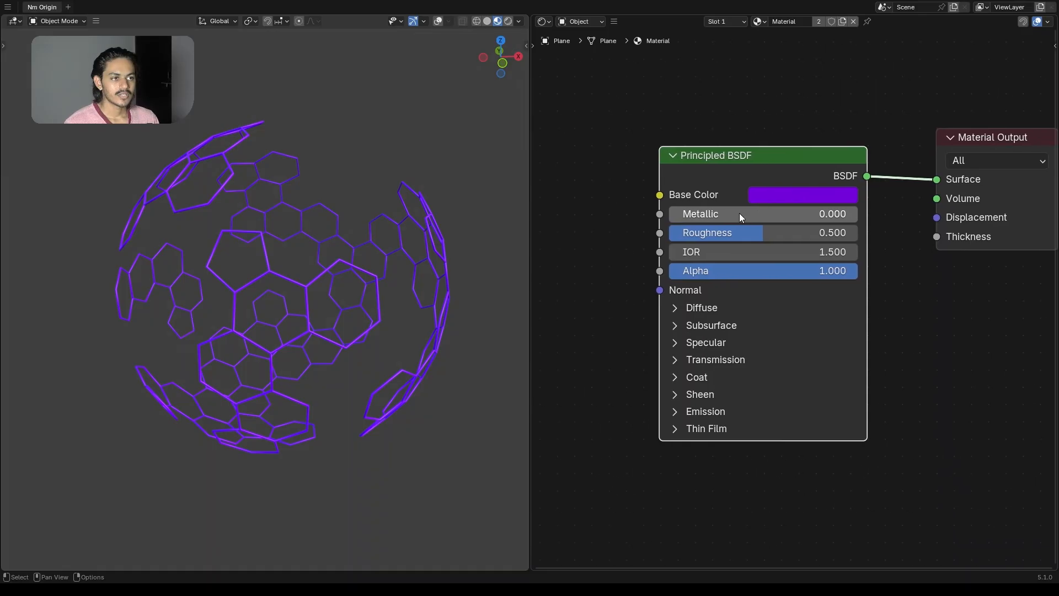
left_click_drag(739, 213, 938, 213)
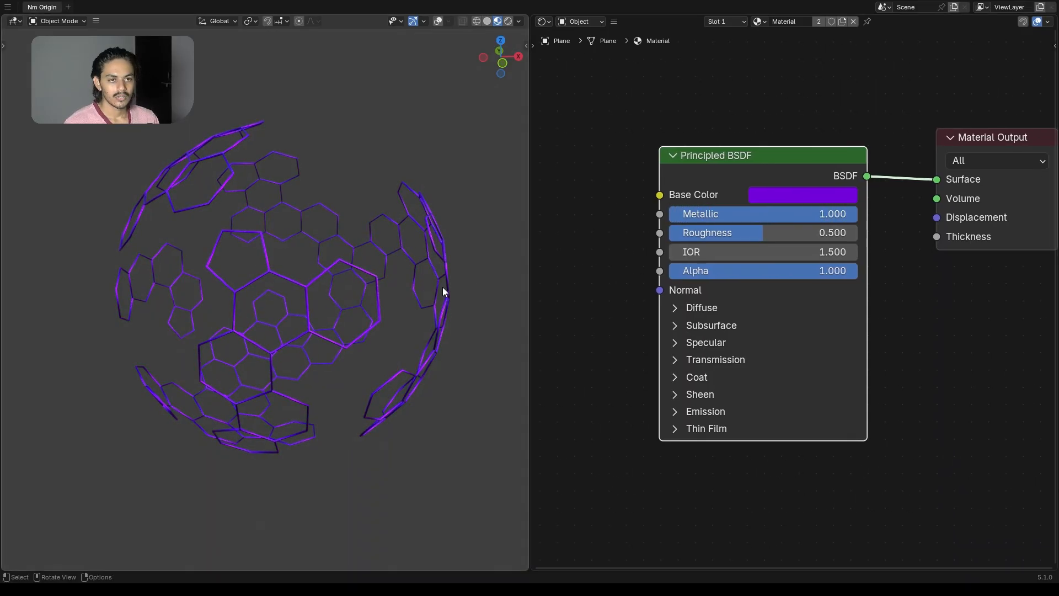
key("space")
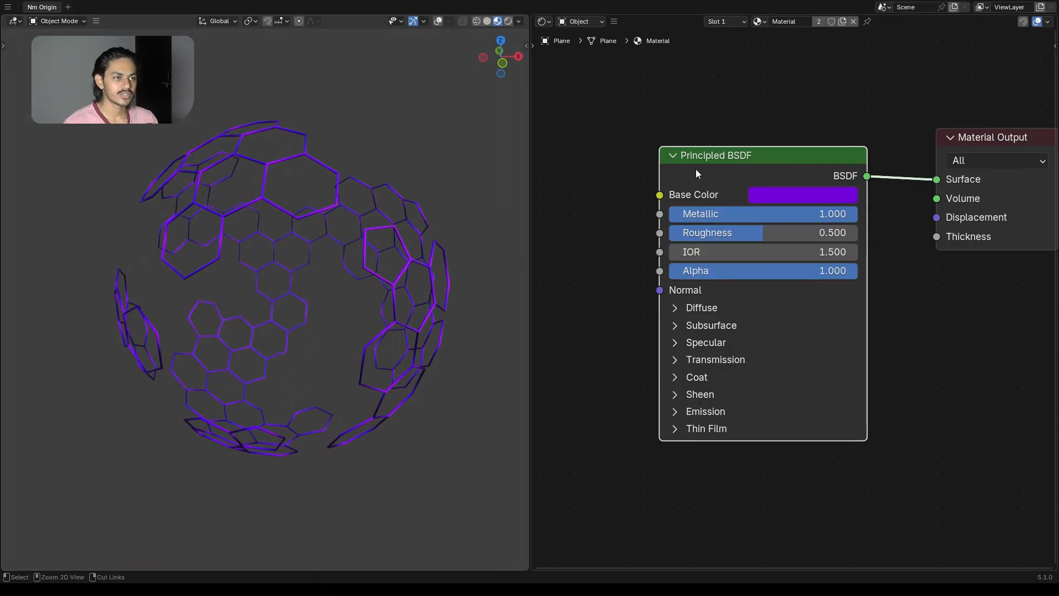
key("ctrl+s")
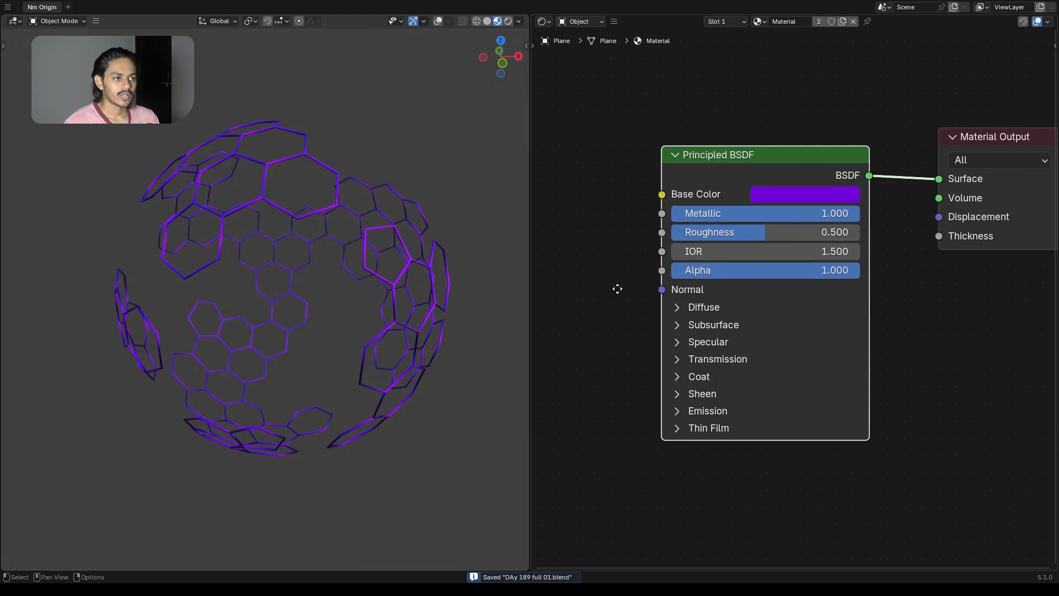
- Lower the Principled BSDF roughness to 0.000 and save the file
middle_click_drag(615, 288, 709, 284)
left_click_drag(814, 236, 660, 237)
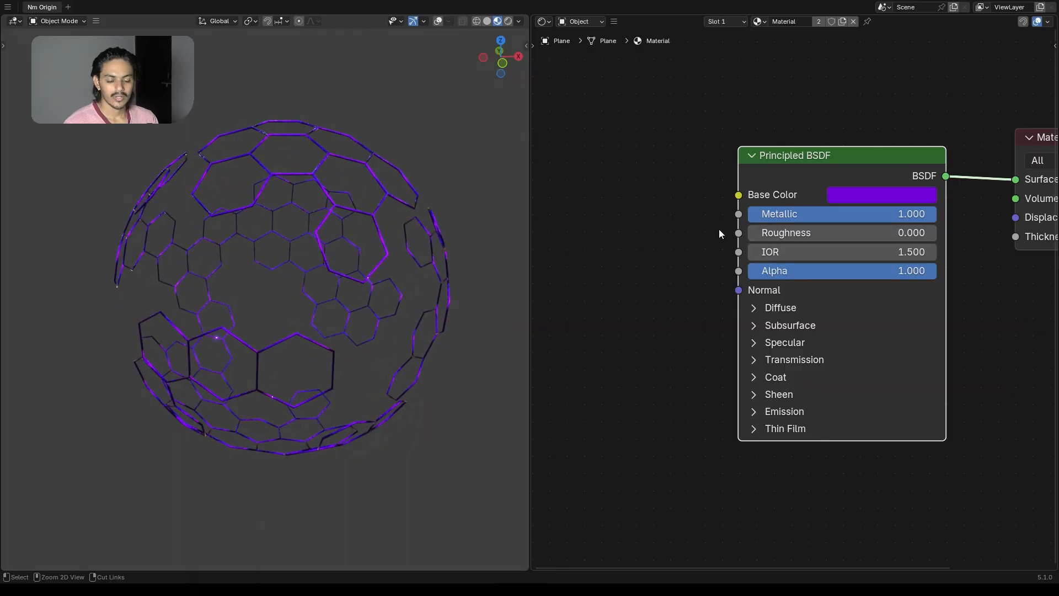
key("ctrl+s")
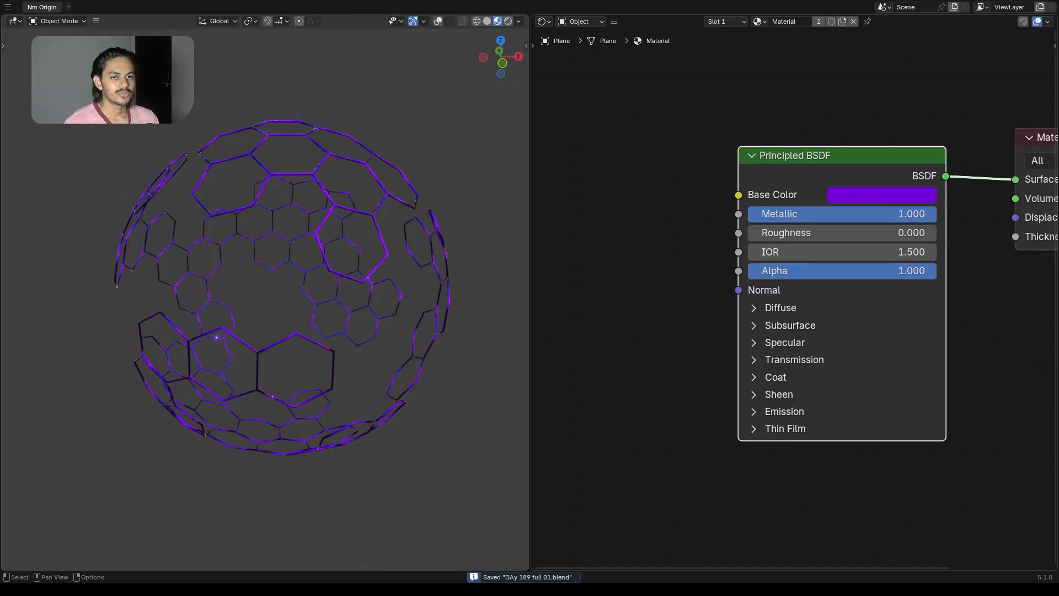
- Expand the Emission settings of the Principled BSDF and add a Color Ramp whose Color output feeds the emission Color
middle_click_drag(642, 269, 766, 253)
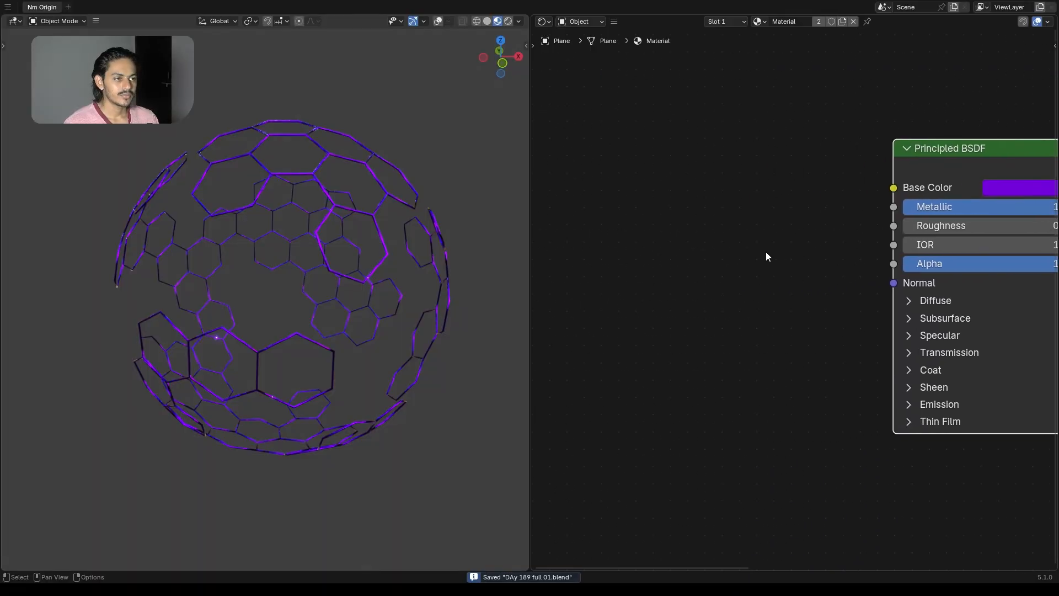
key("shift+a")
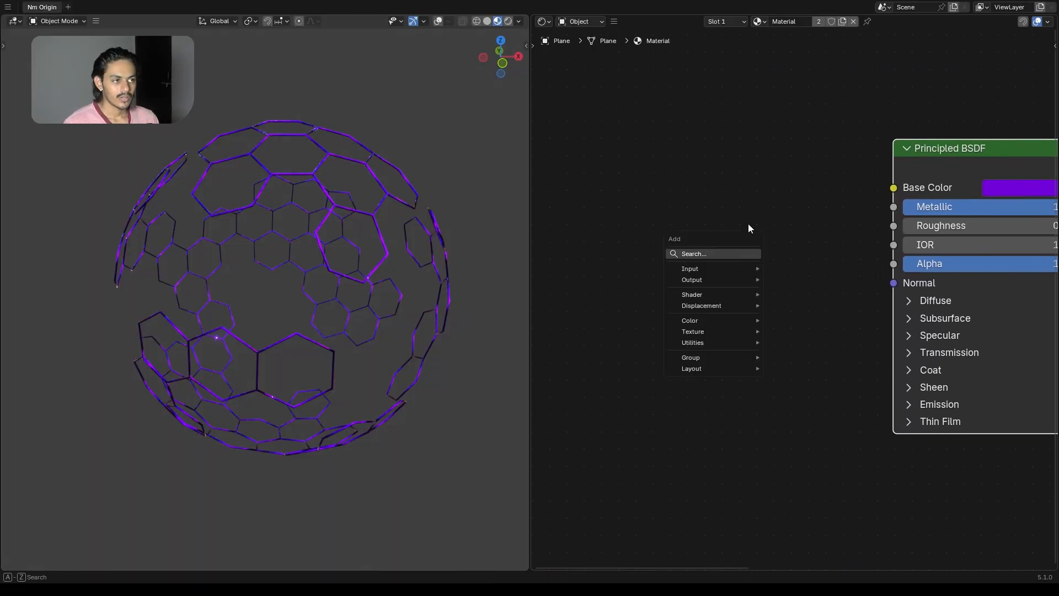
left_click(899, 405)
middle_click_drag(838, 373, 777, 284)
middle_click_drag(720, 334, 713, 328)
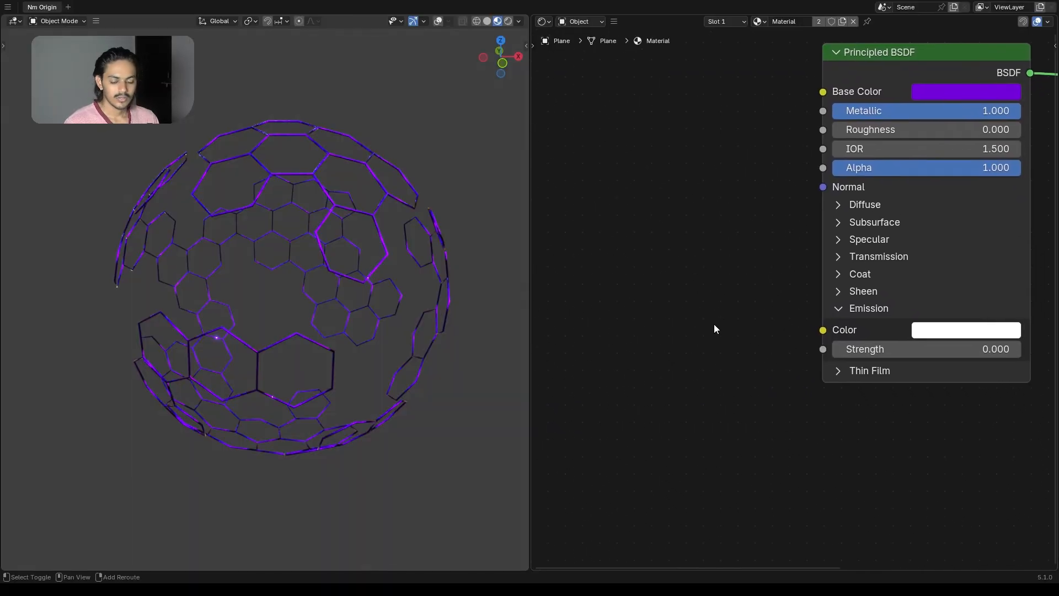
key("shift+a")
type("c")
left_click(741, 351)
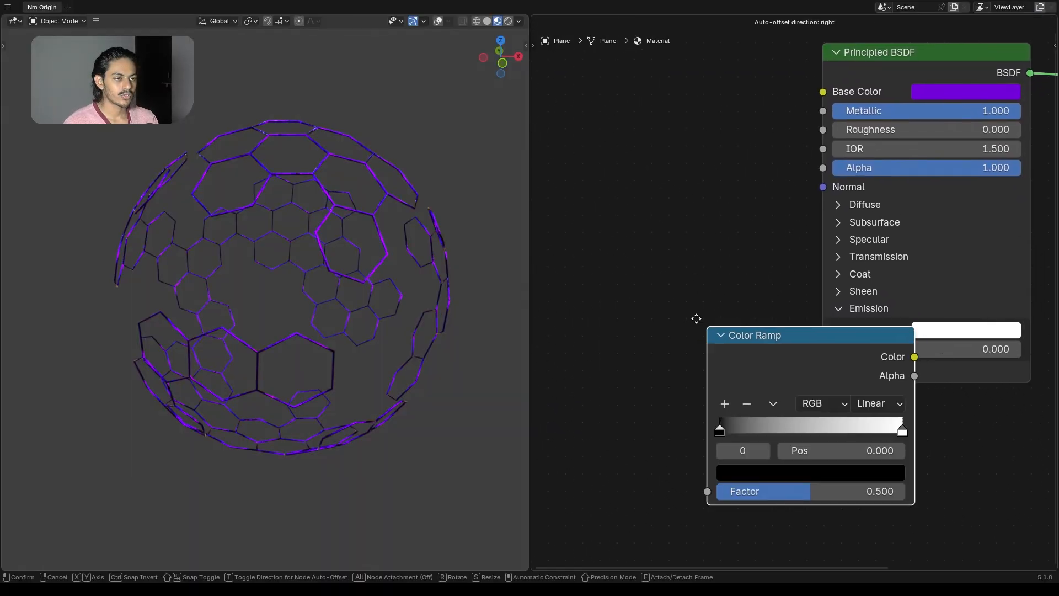
left_click(567, 209)
left_click_drag(788, 253, 823, 329)
- Try an emission strength of 1 on the Principled BSDF and set it back to 0
left_click(884, 349)
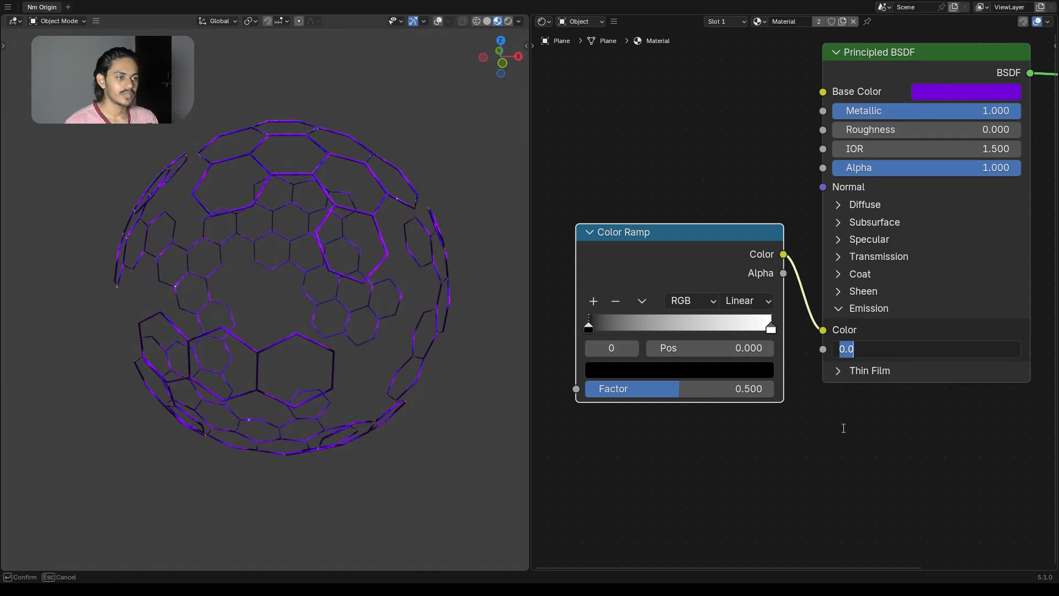
type("1")
key("Return")
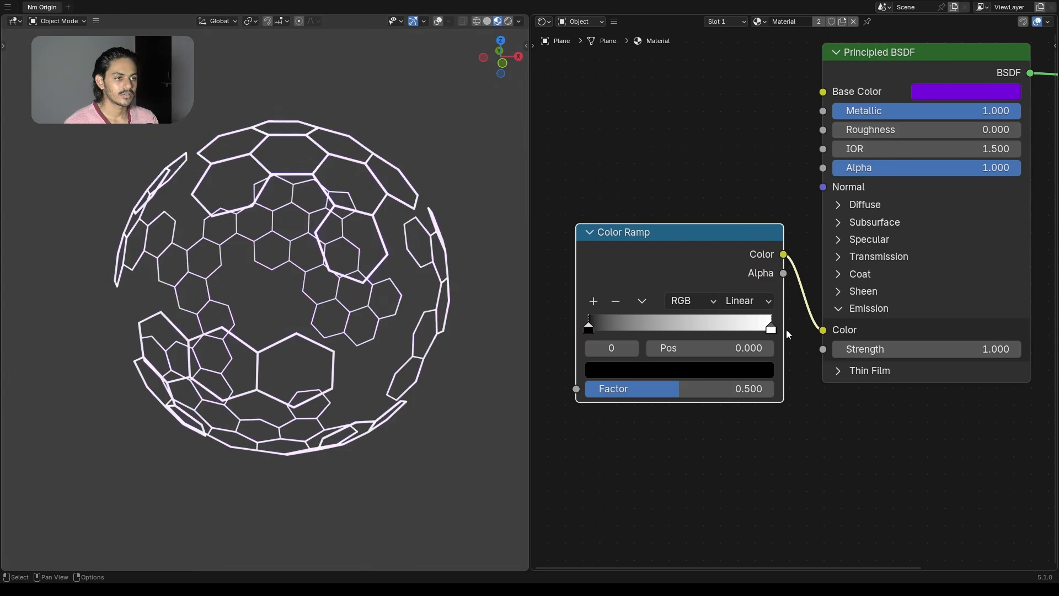
left_click(886, 352)
type("0")
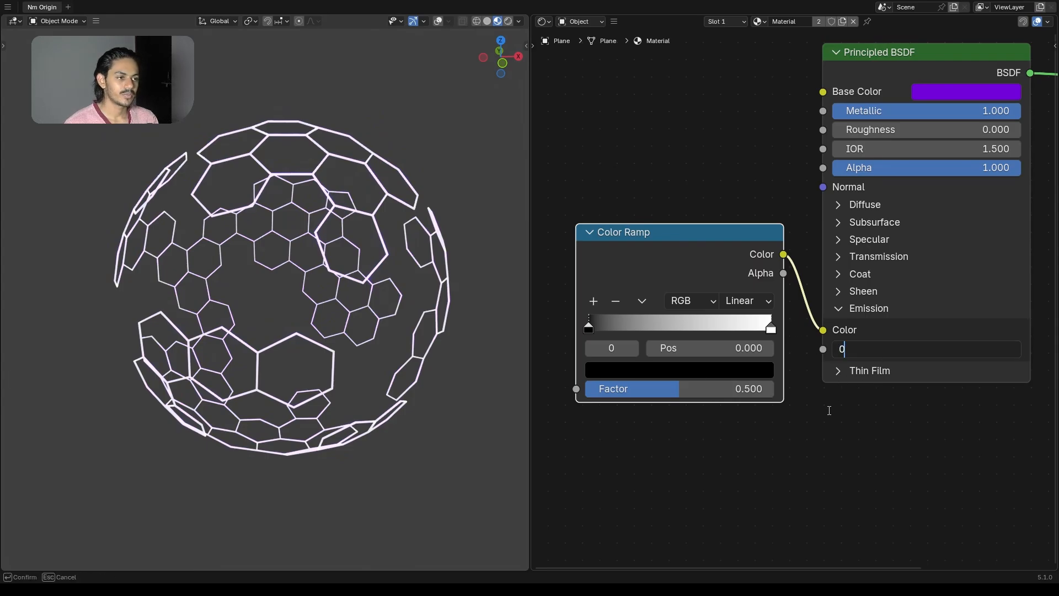
key("Return")
- Move the Color Ramp's black stop to position 0.614 and recolor it bright orange
middle_click_drag(701, 339, 763, 346)
left_click_drag(652, 334, 760, 337)
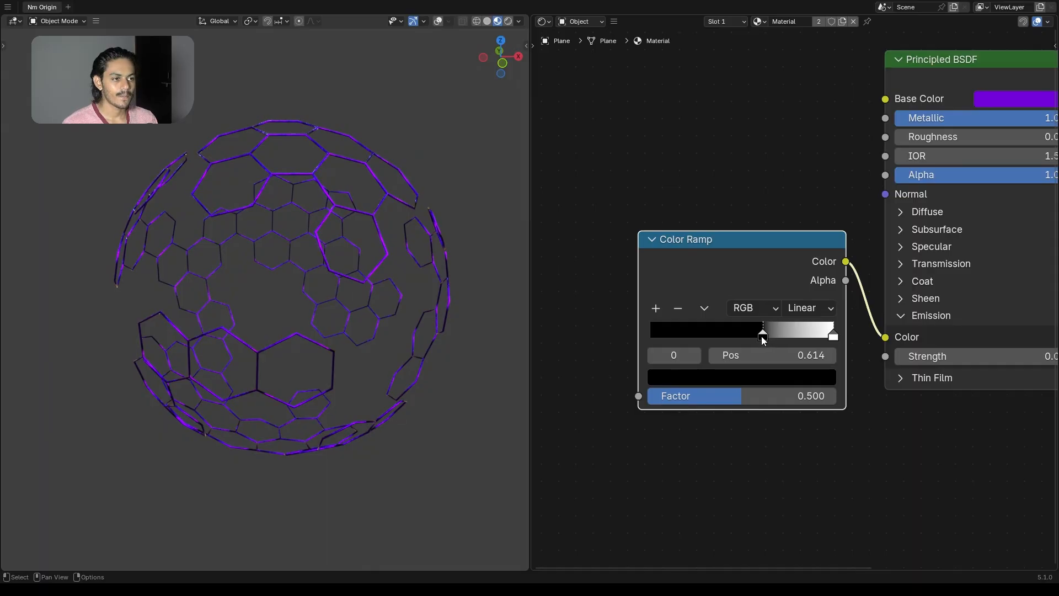
left_click(753, 374)
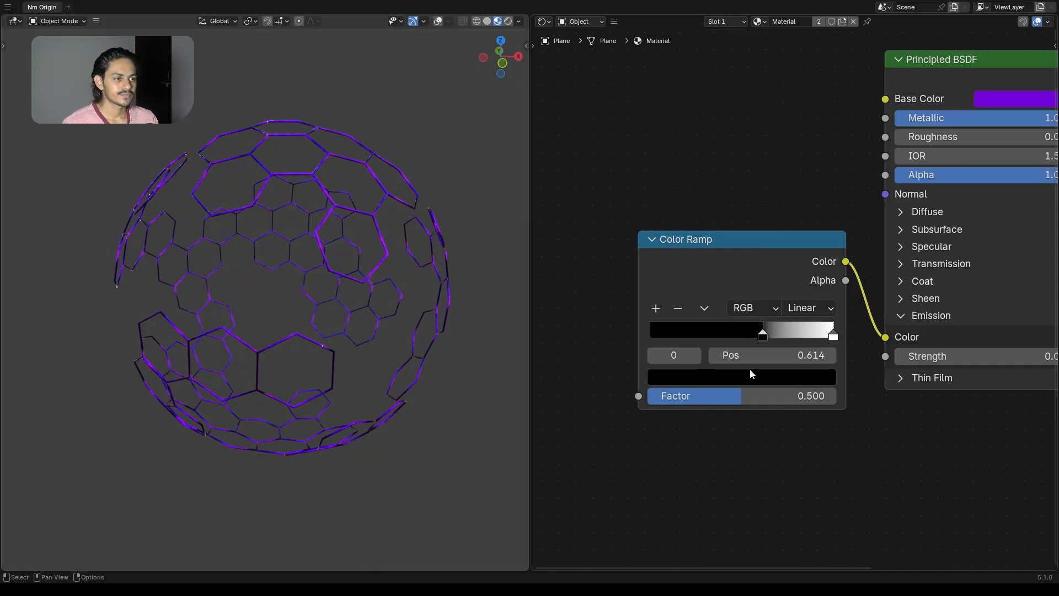
left_click(749, 375)
left_click_drag(804, 177, 805, 77)
left_click_drag(725, 182, 700, 208)
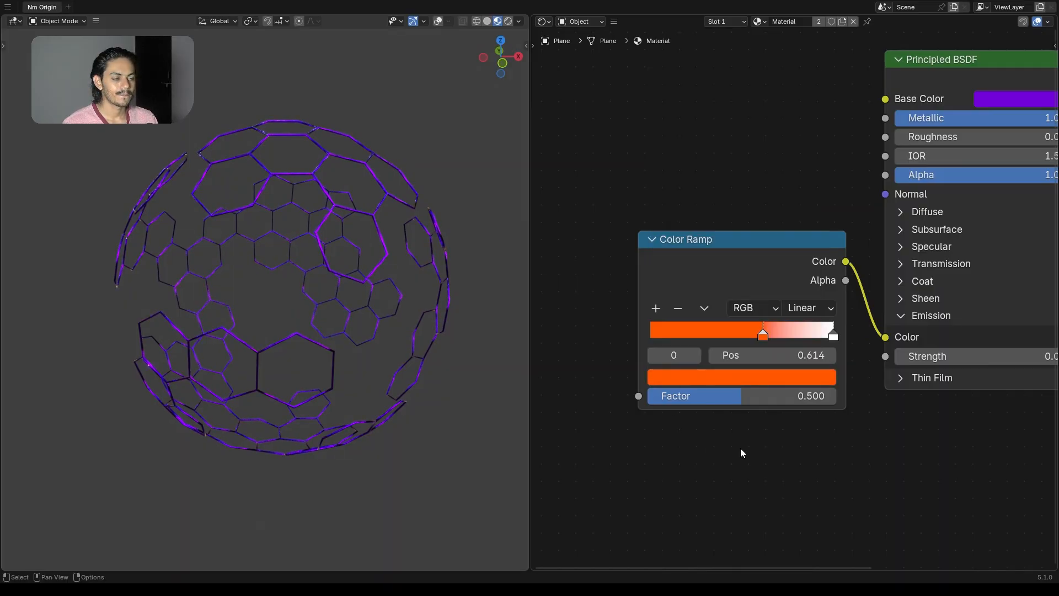
- Set the Principled BSDF emission strength to 1
middle_click_drag(740, 448, 787, 446)
left_click(860, 336)
type("1")
key("Return")
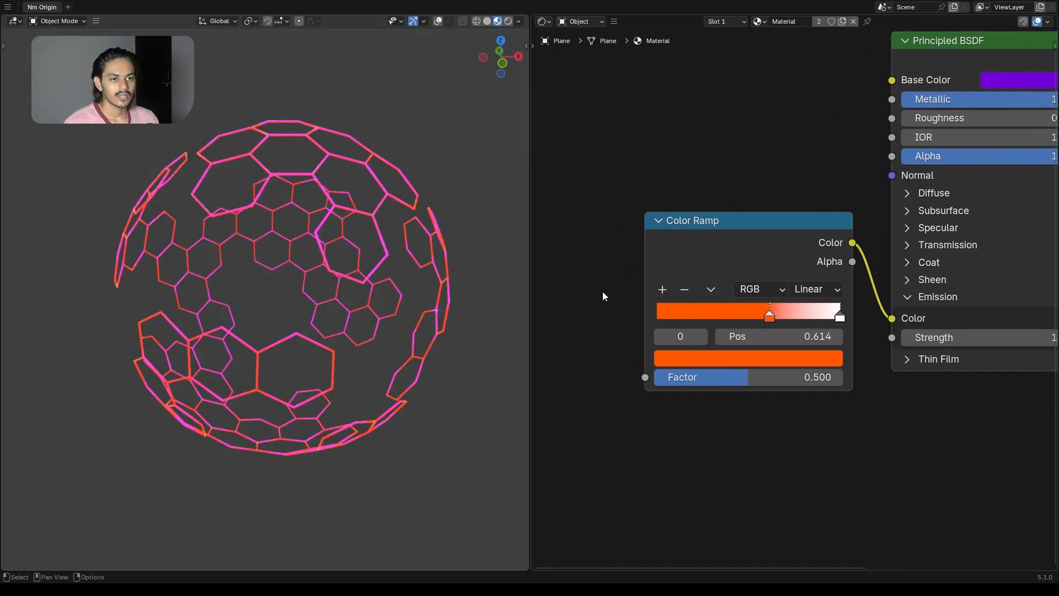
- Add a Noise Texture node and connect its Factor output to the Color Ramp's Factor input
middle_click_drag(604, 294, 719, 255)
left_click_drag(833, 240, 825, 239)
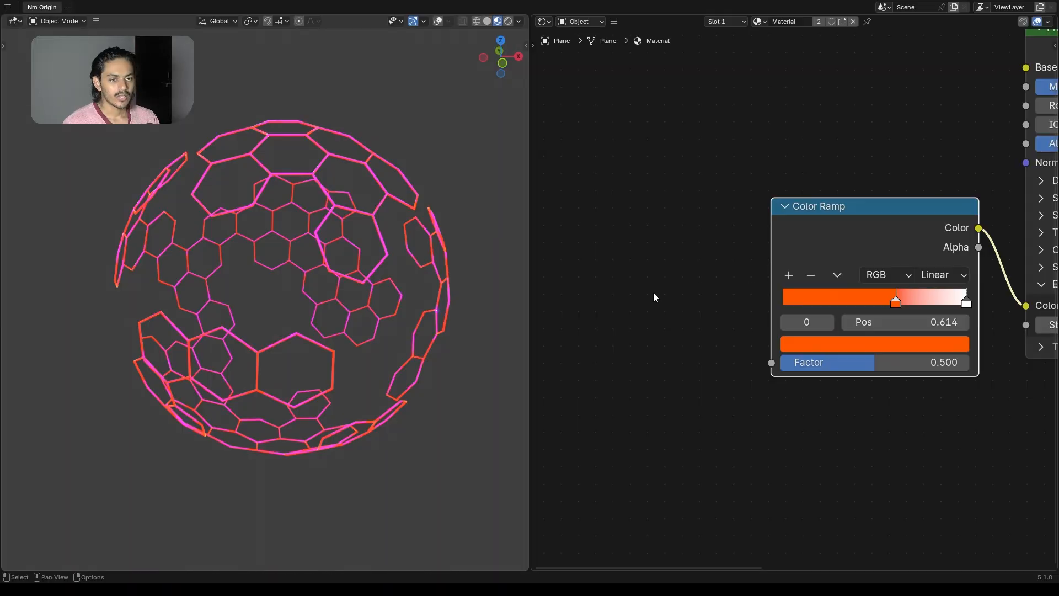
key("shift+a")
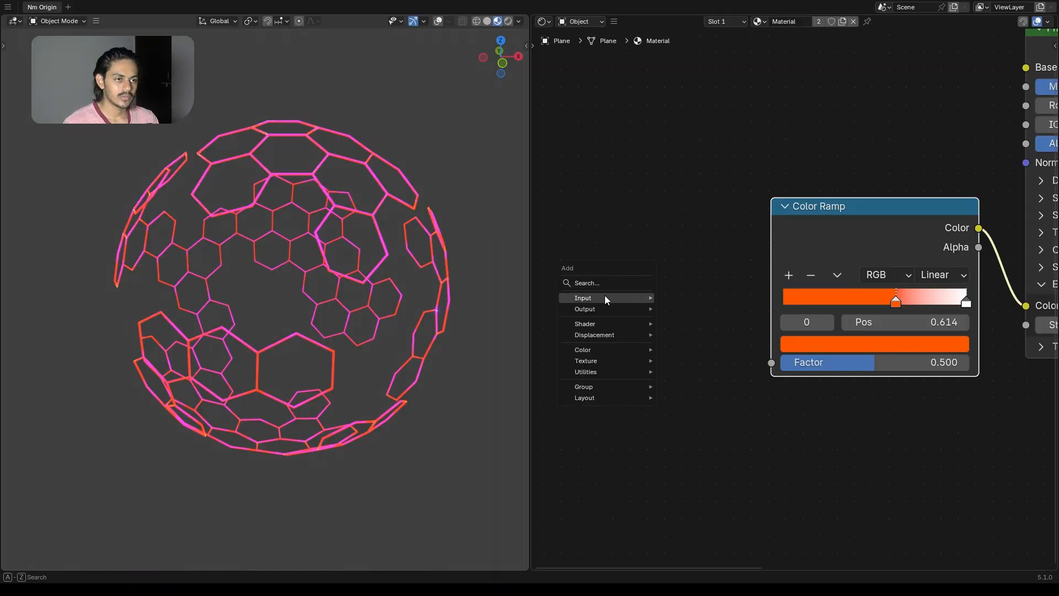
mouse_move(605, 299)
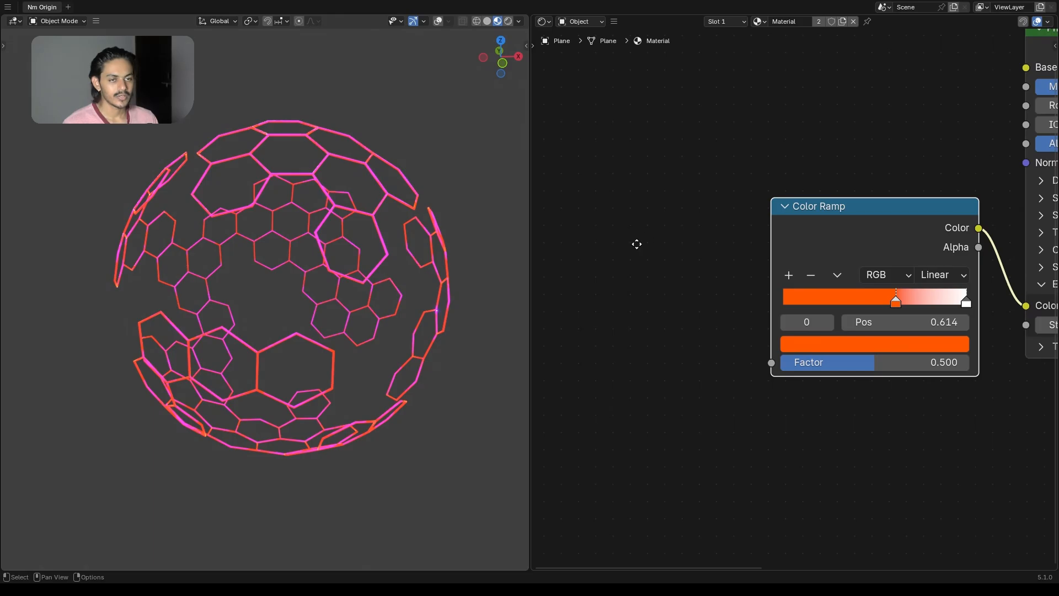
middle_click_drag(636, 244, 673, 244)
left_click_drag(836, 227, 831, 228)
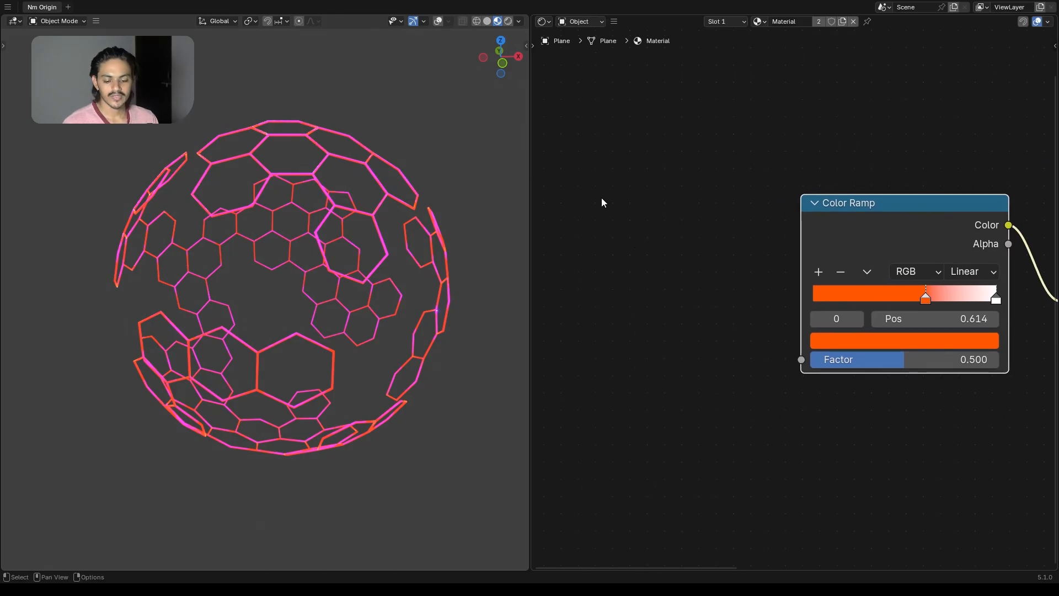
key("shift+a")
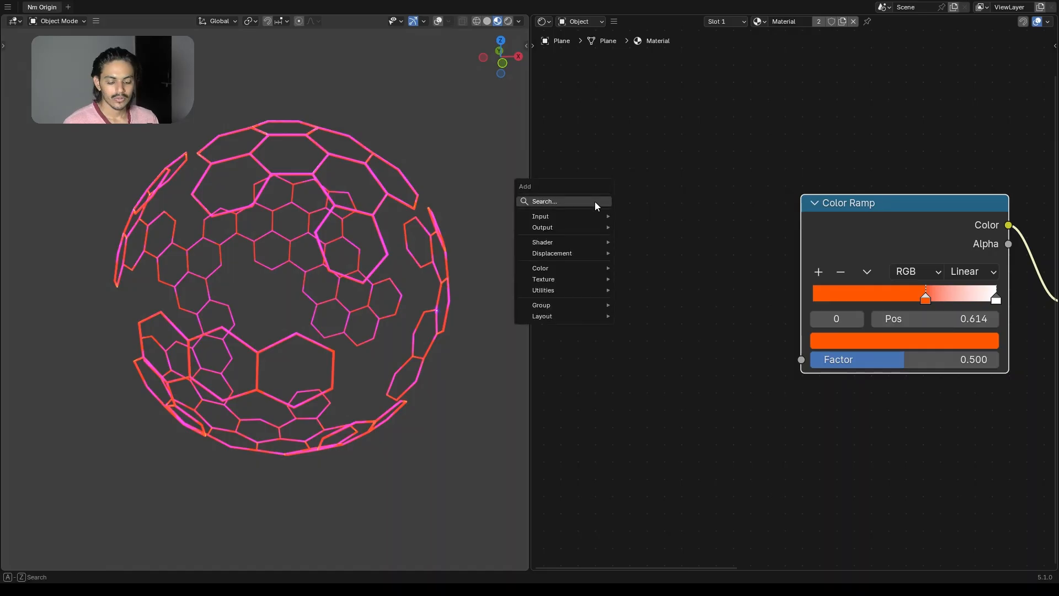
type("noise")
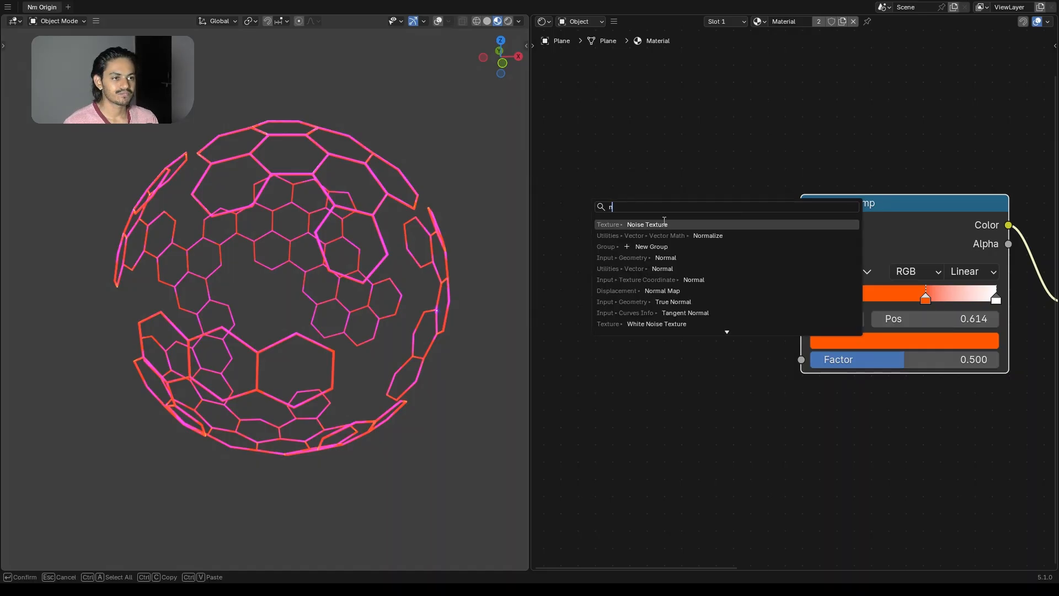
key("Return")
left_click(690, 244)
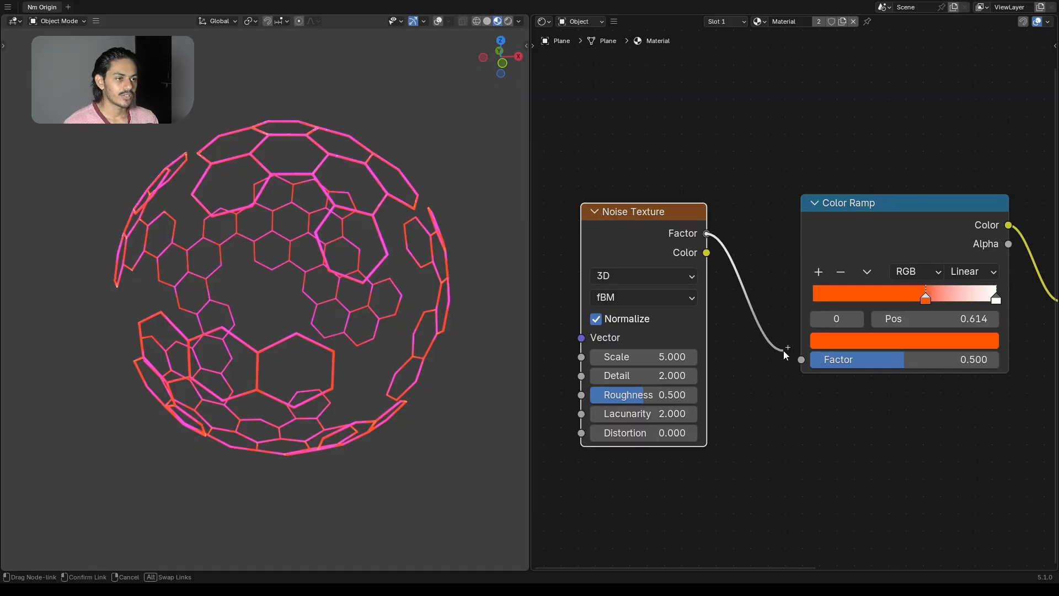
left_click_drag(785, 352, 796, 356)
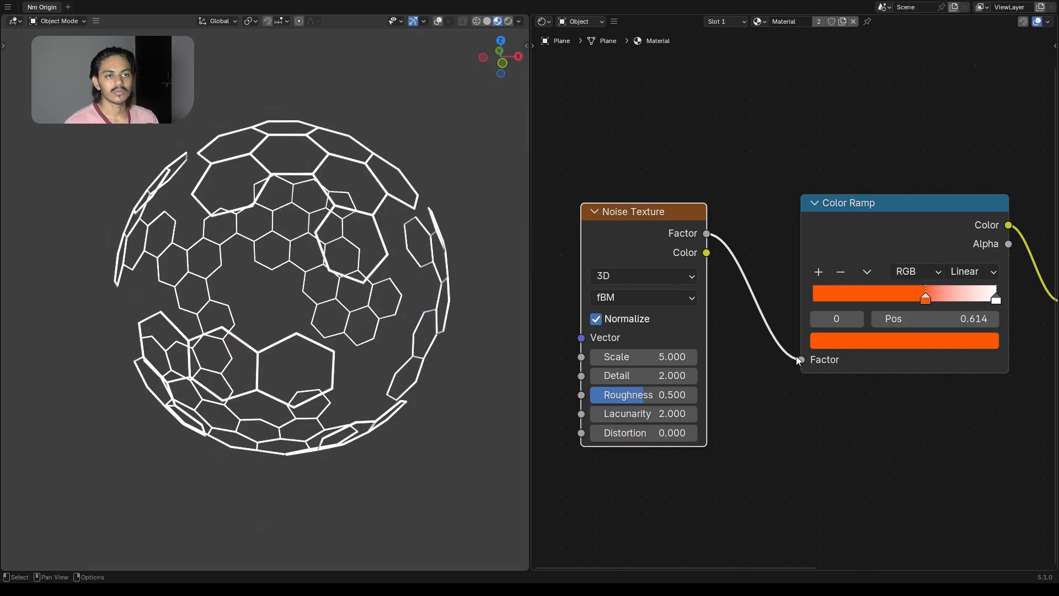
- Set the Principled BSDF emission strength to 20 and save the file
scroll(816, 342, "right", 5)
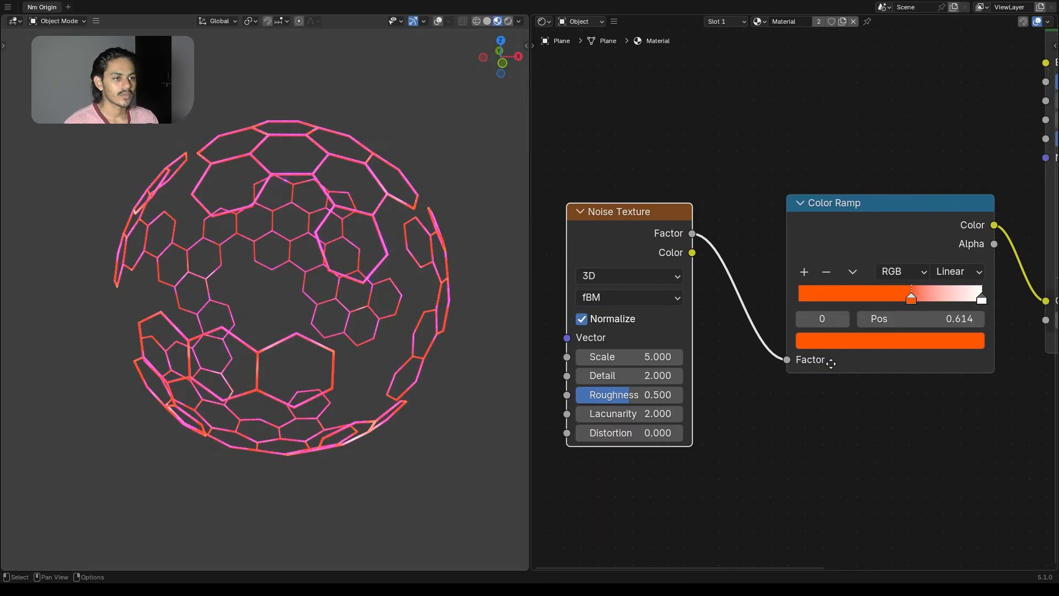
double_click(930, 305)
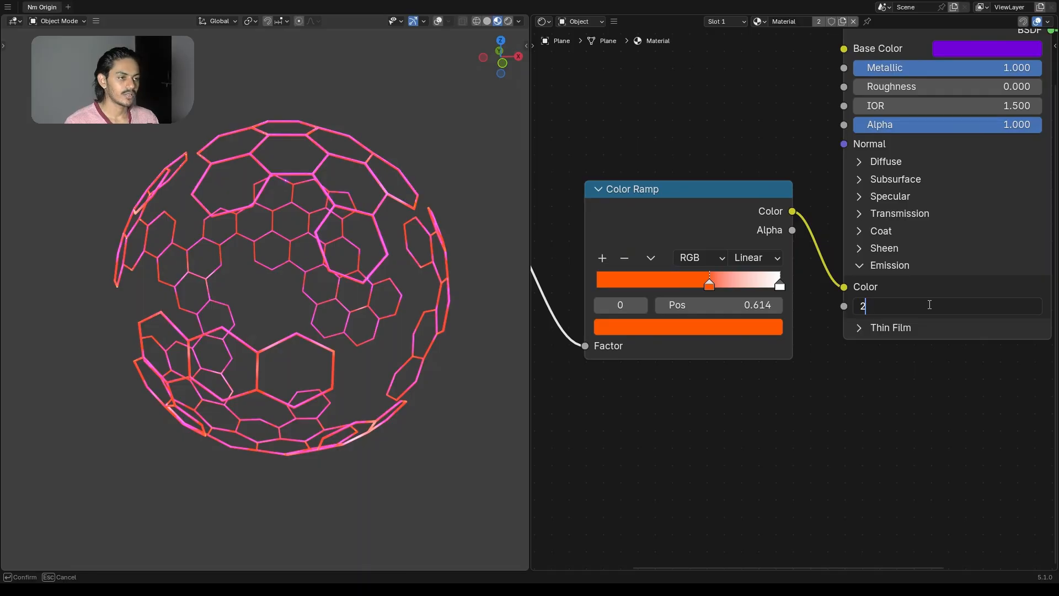
type("20")
key("Return")
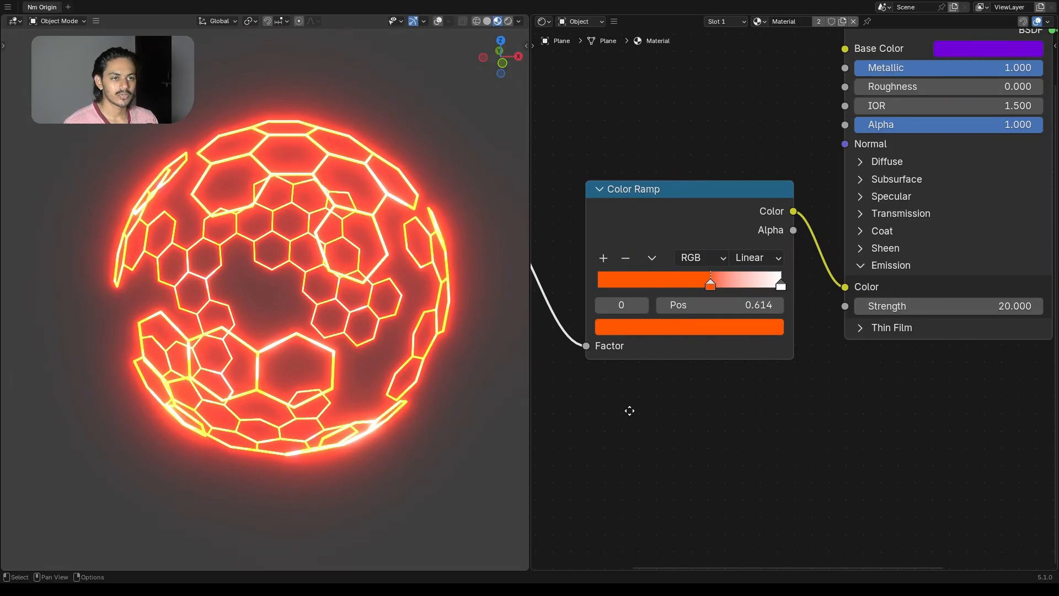
middle_click_drag(628, 412, 709, 412)
key("ctrl+s")
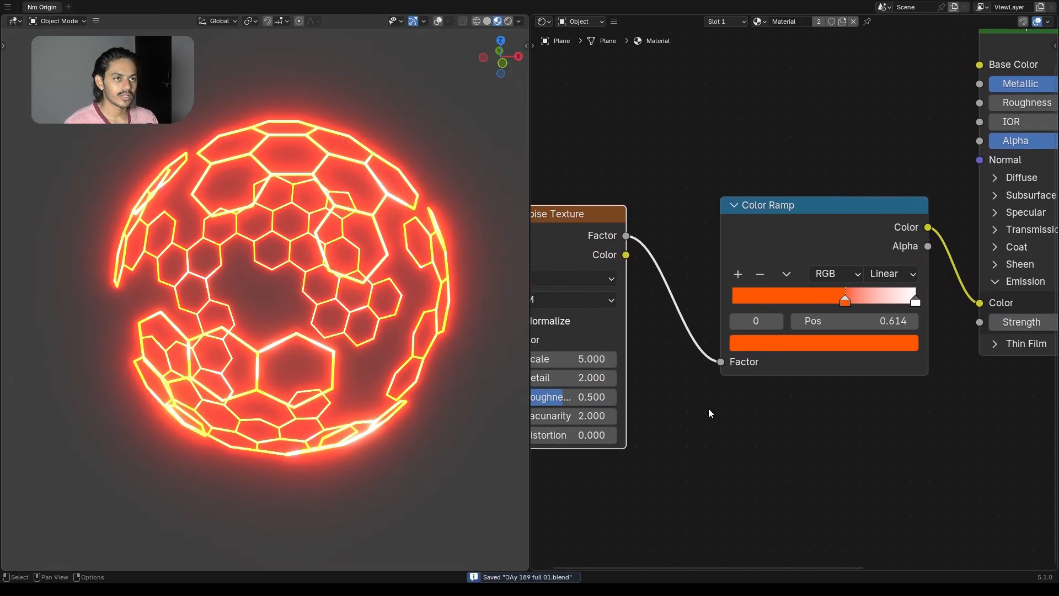
- Review the Glare node's Bloom setup in the Compositor and return to the Shader Editor
left_click(544, 21)
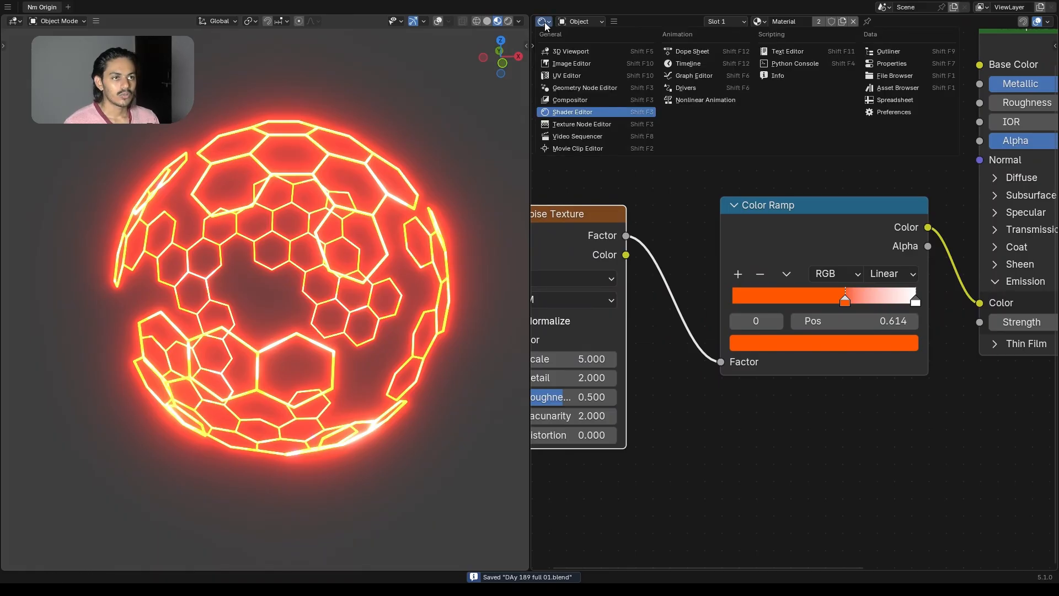
left_click(584, 101)
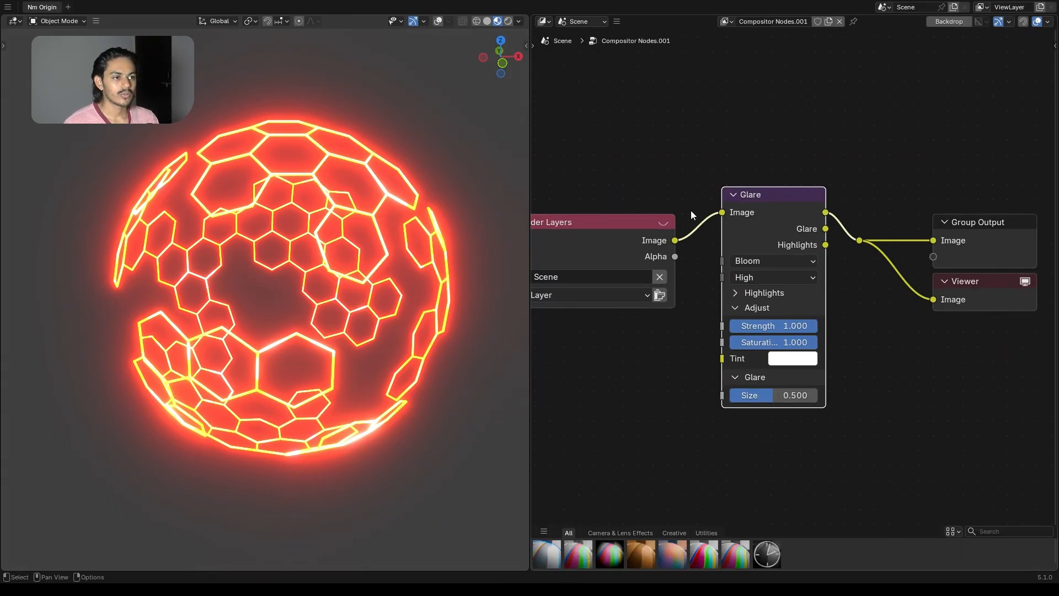
scroll(755, 287, "up", 1)
left_click(519, 21)
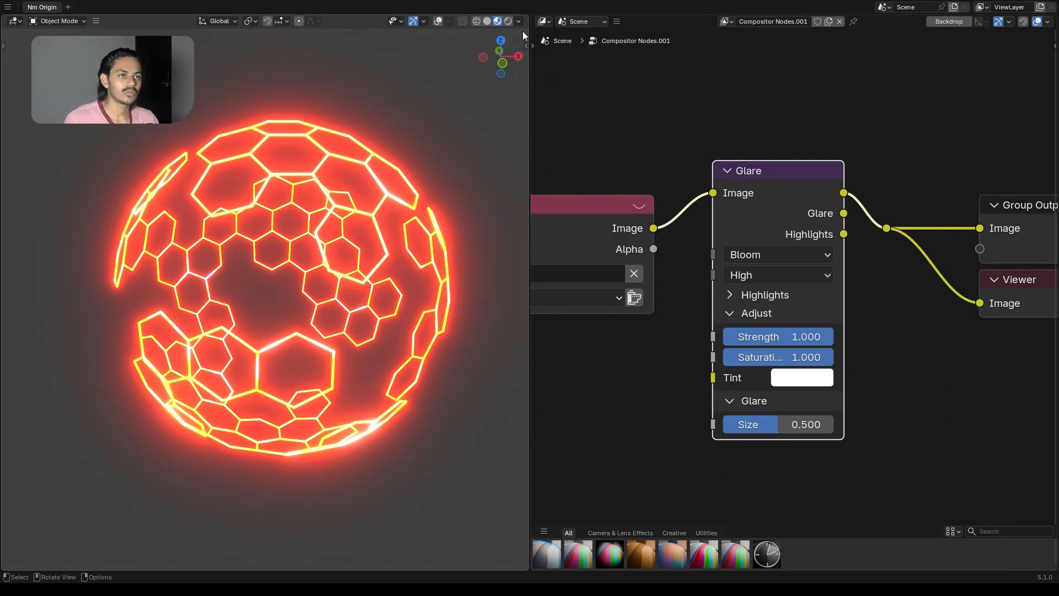
left_click(543, 22)
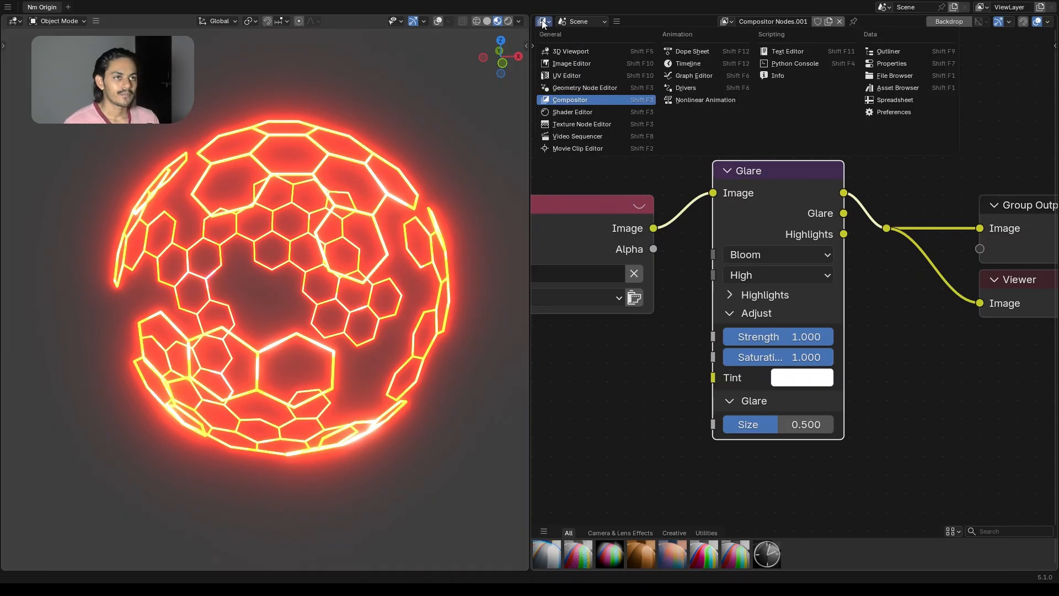
left_click(607, 109)
- Swap the Color Ramp's two stops, putting orange at position 1.000 and white at position 0.618
scroll(729, 232, "down", 1)
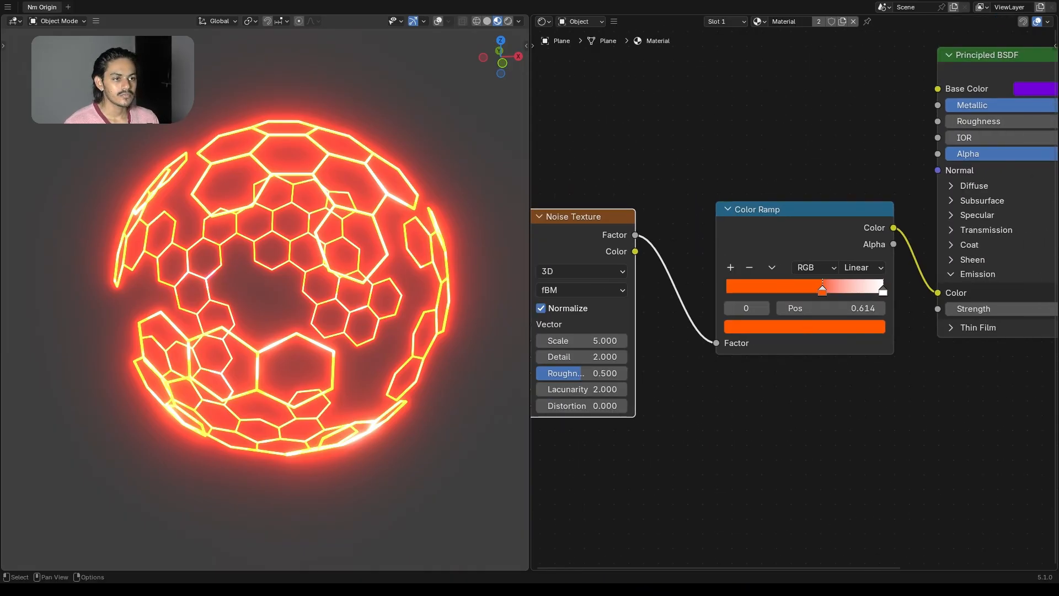
scroll(856, 291, "up", 2)
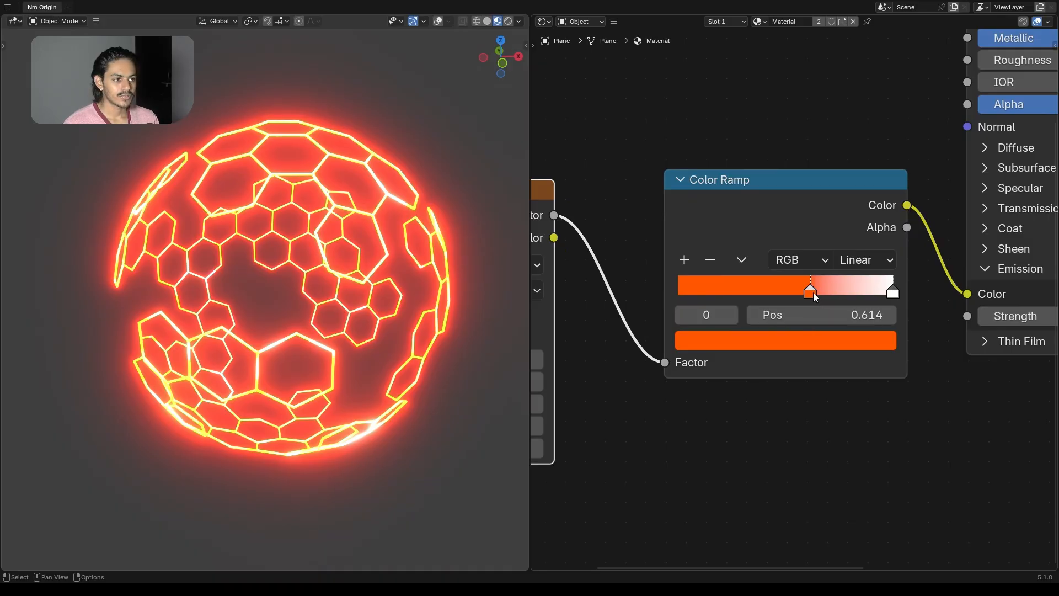
left_click_drag(811, 293, 891, 291)
left_click(871, 289)
left_click(814, 293)
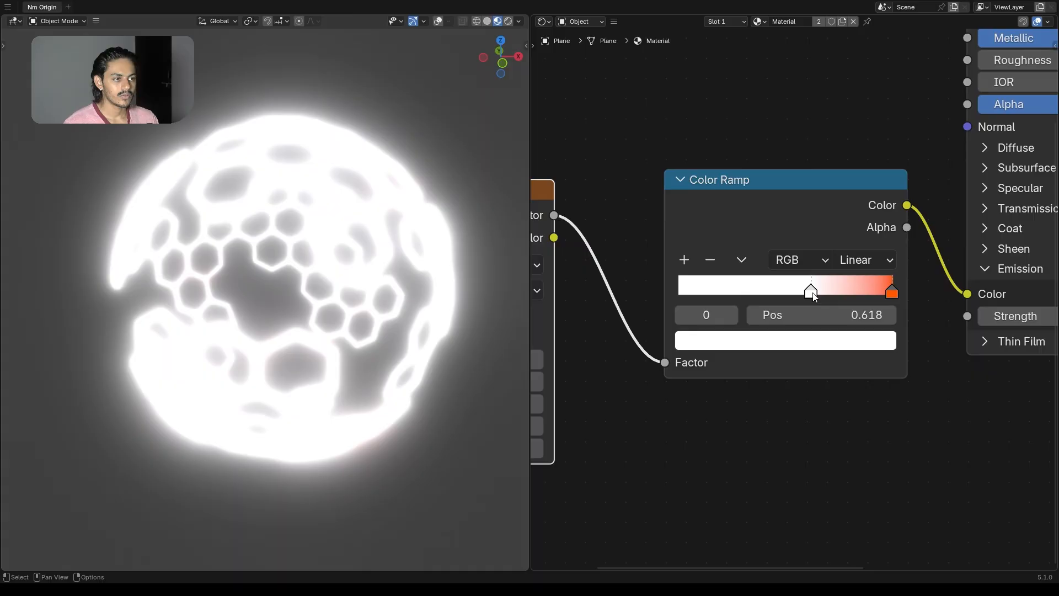
- Recolor the Color Ramp's white stop to black
left_click(805, 342)
left_click_drag(877, 62, 879, 172)
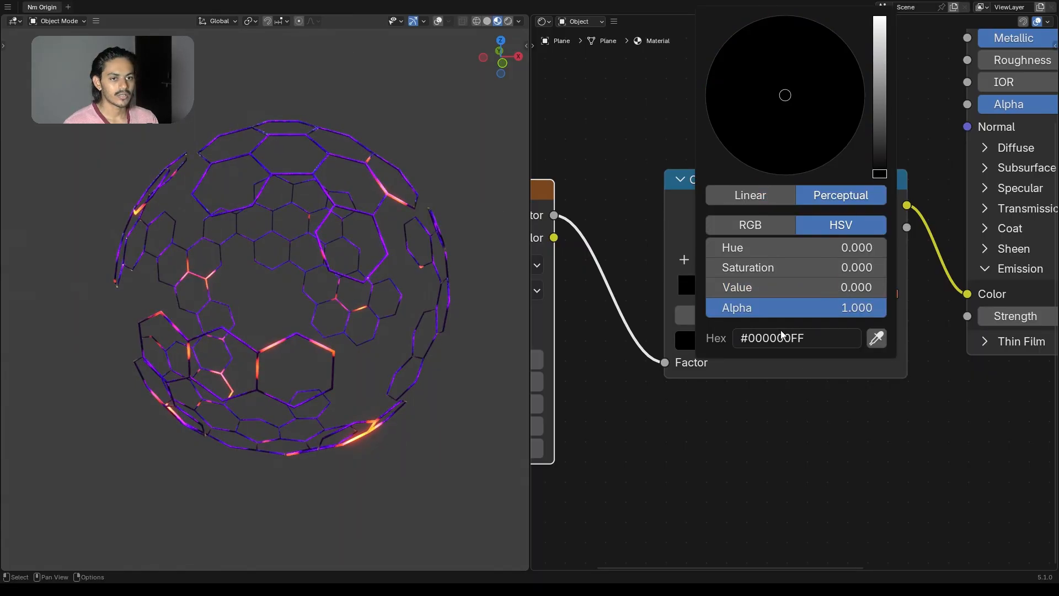
left_click(892, 292)
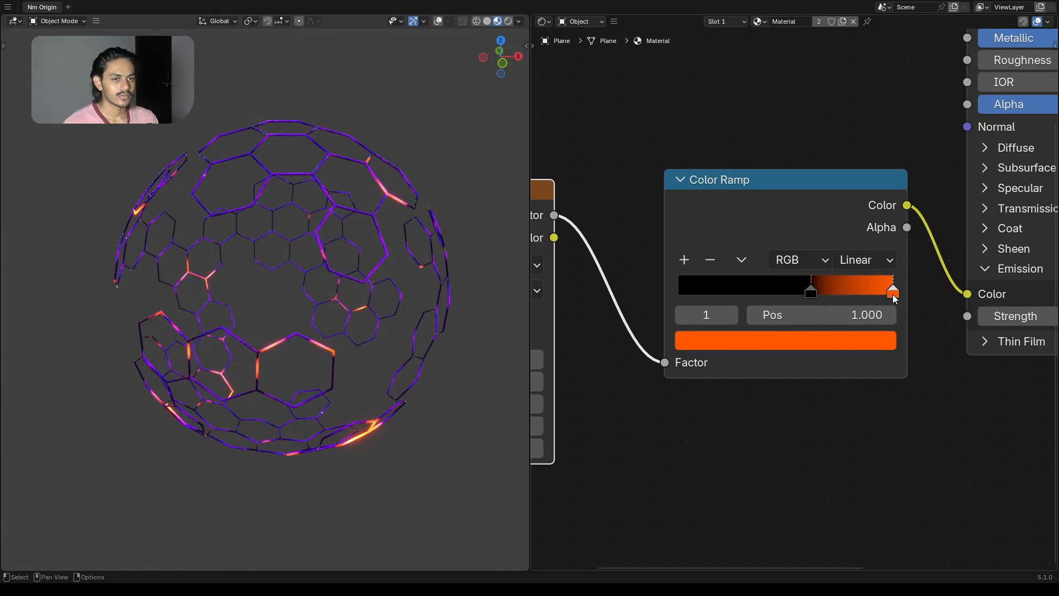
- Tighten the Color Ramp gradient by moving the black stop to about 0.56 and the orange stop to 0.818
left_click_drag(810, 291, 807, 270)
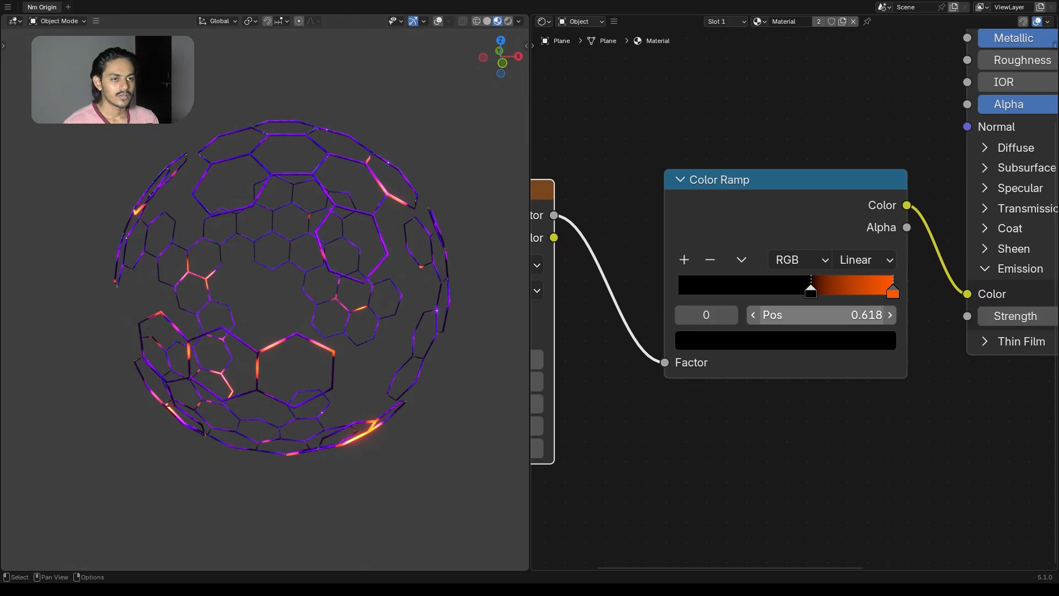
left_click_drag(893, 291, 845, 297)
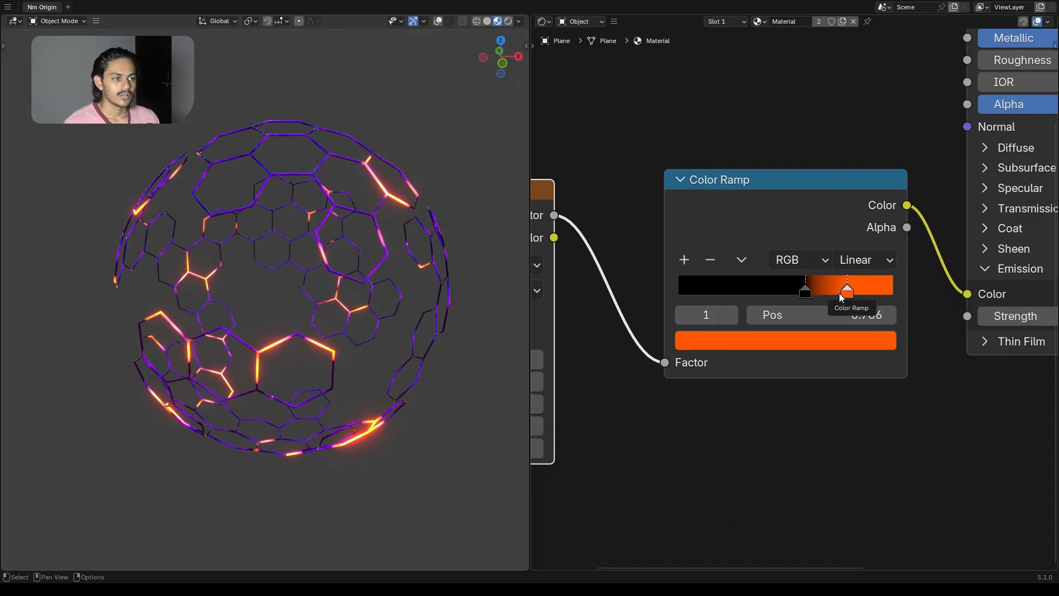
left_click_drag(832, 291, 824, 289)
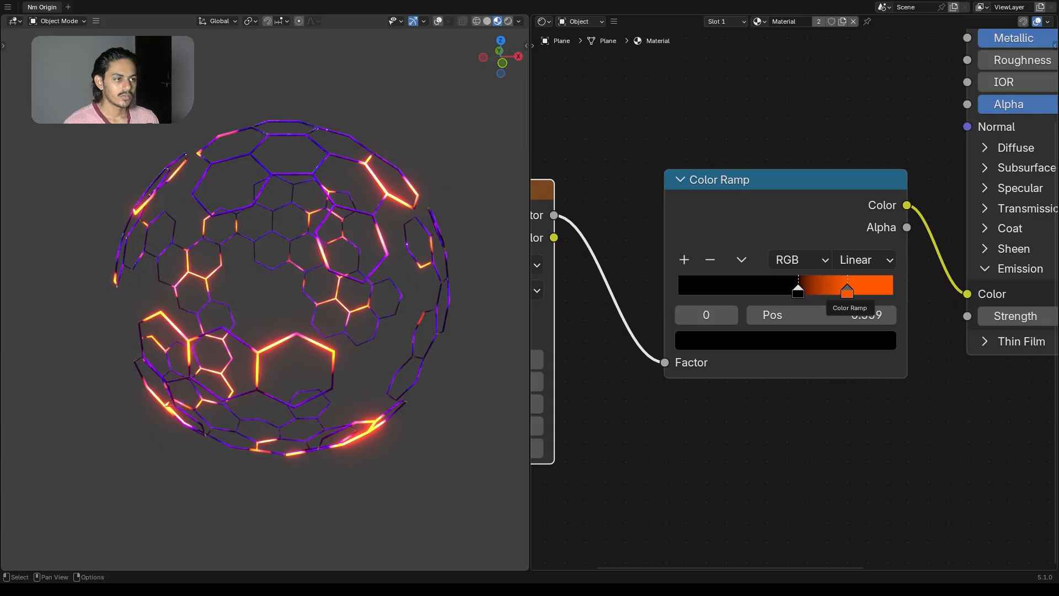
left_click(851, 294)
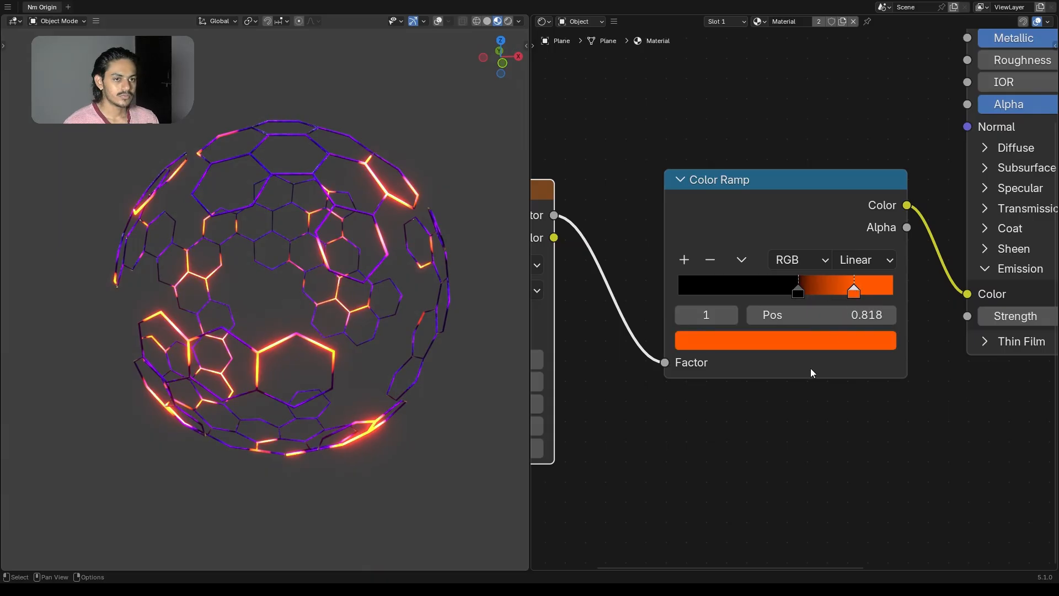
- Set the Noise Texture's scale to 1.5
scroll(300, 243, "up", 4)
scroll(353, 257, "up", 3)
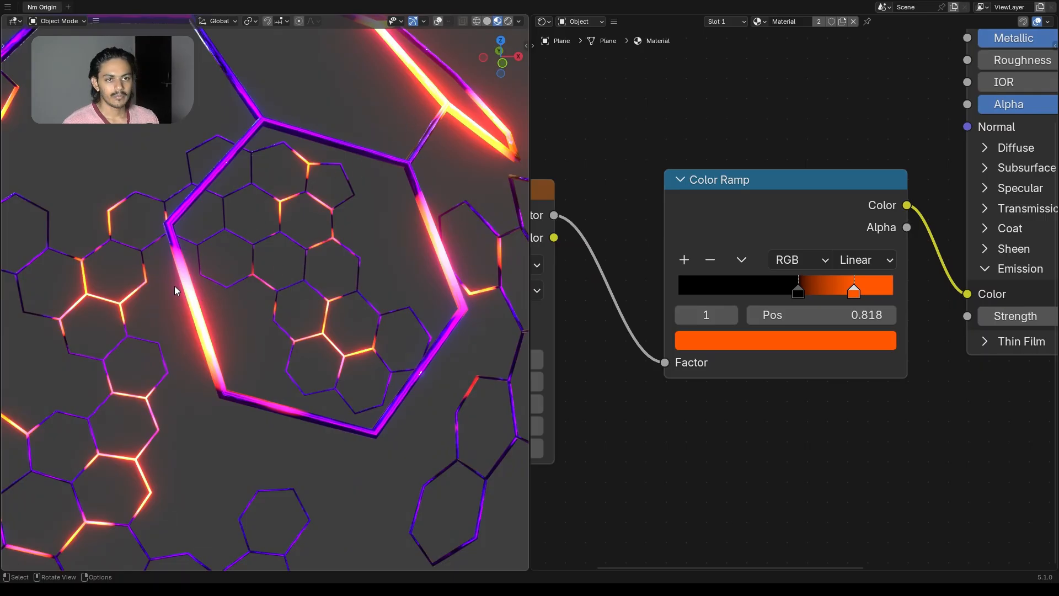
scroll(176, 285, "down", 6)
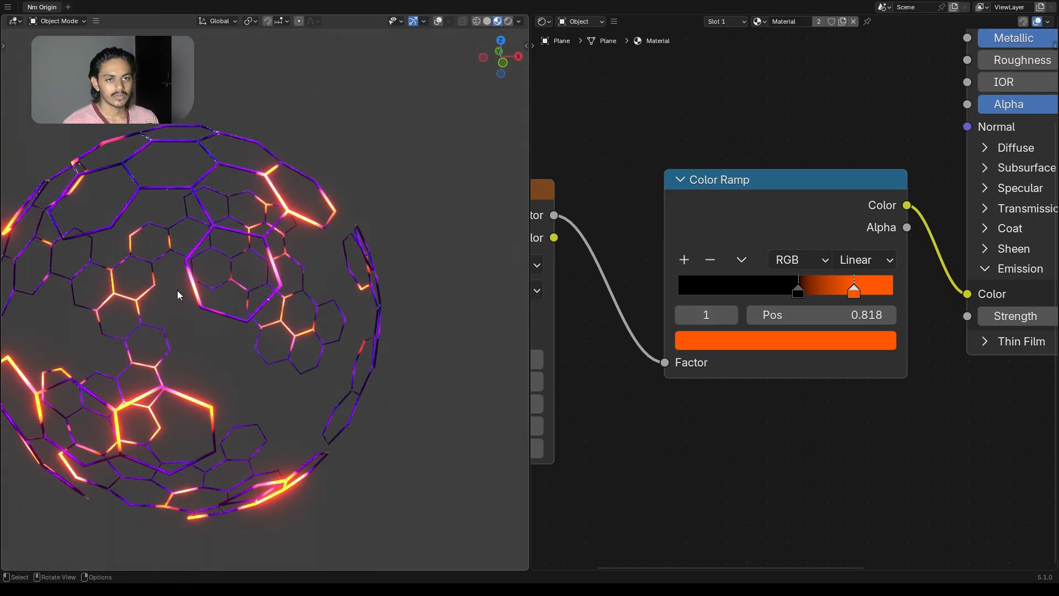
scroll(263, 245, "up", 5)
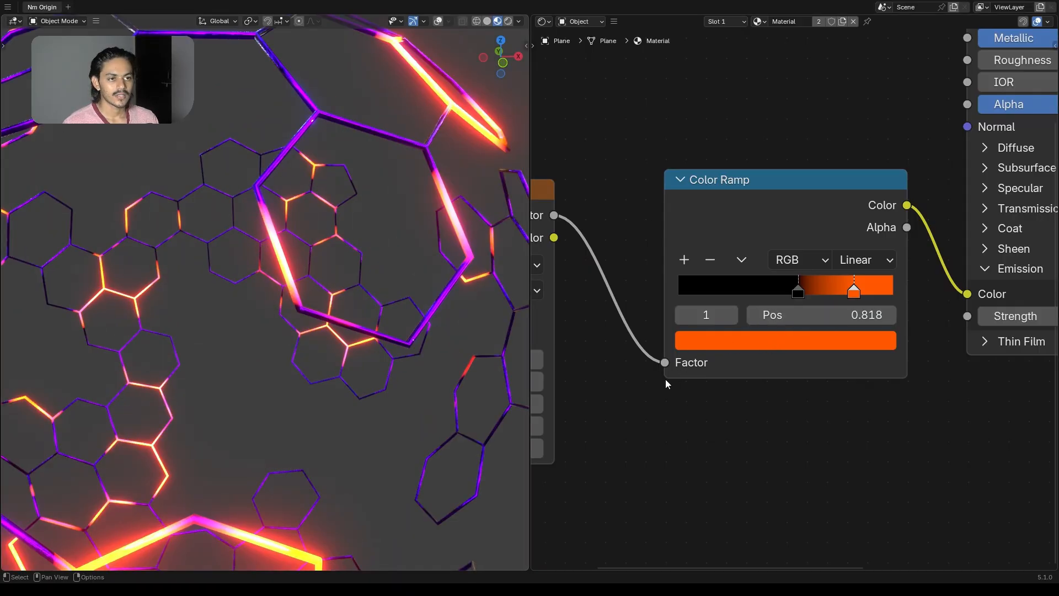
middle_click_drag(665, 378, 789, 344)
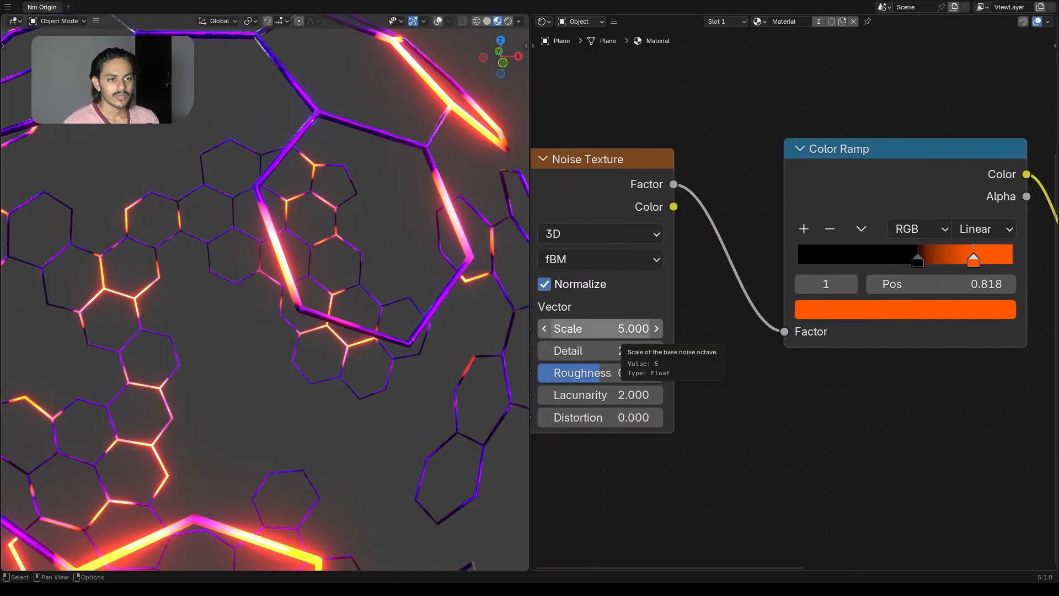
left_click(580, 331)
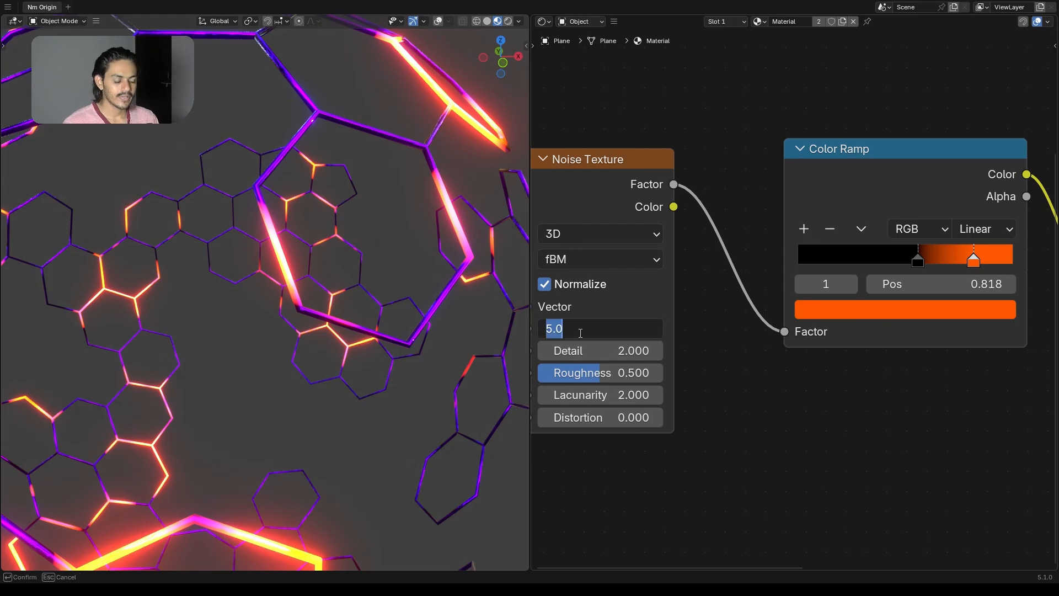
type("1.5")
key("Return")
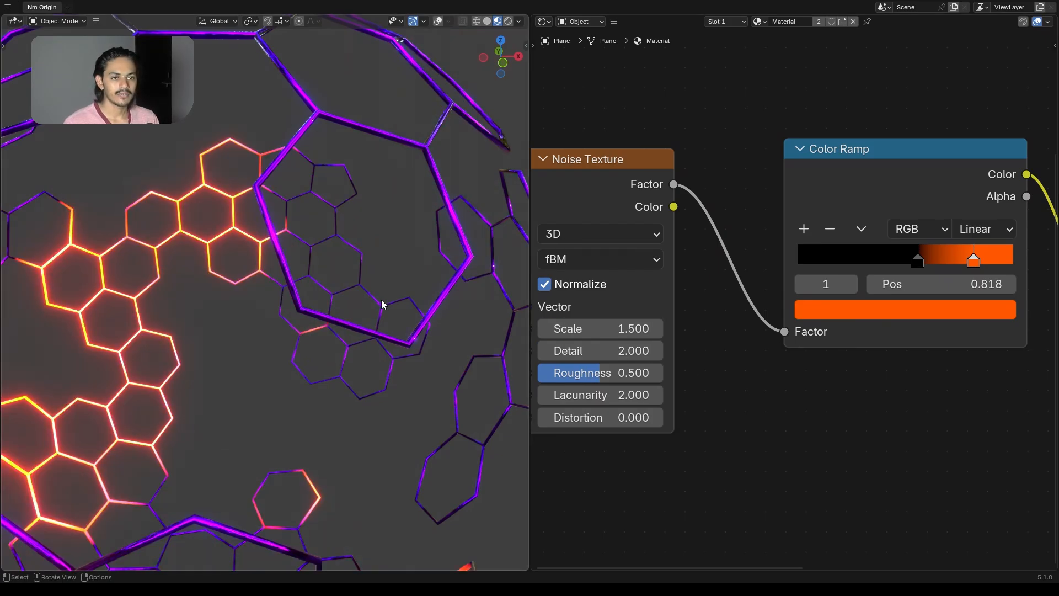
- Switch the Noise Texture from 3D to 4D
scroll(356, 302, "down", 5)
scroll(360, 301, "up", 2)
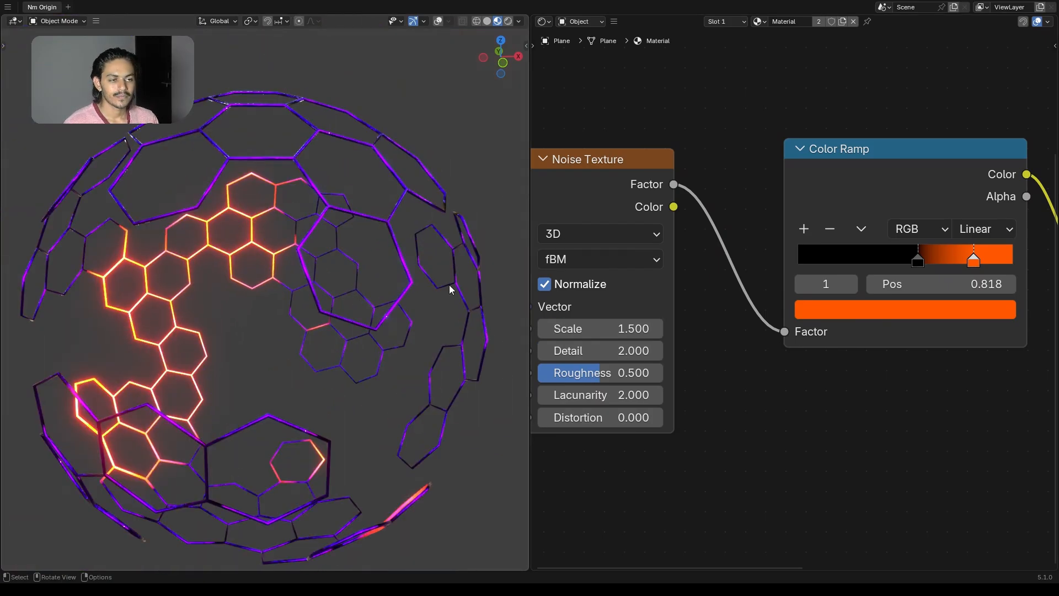
left_click(574, 235)
left_click(570, 349)
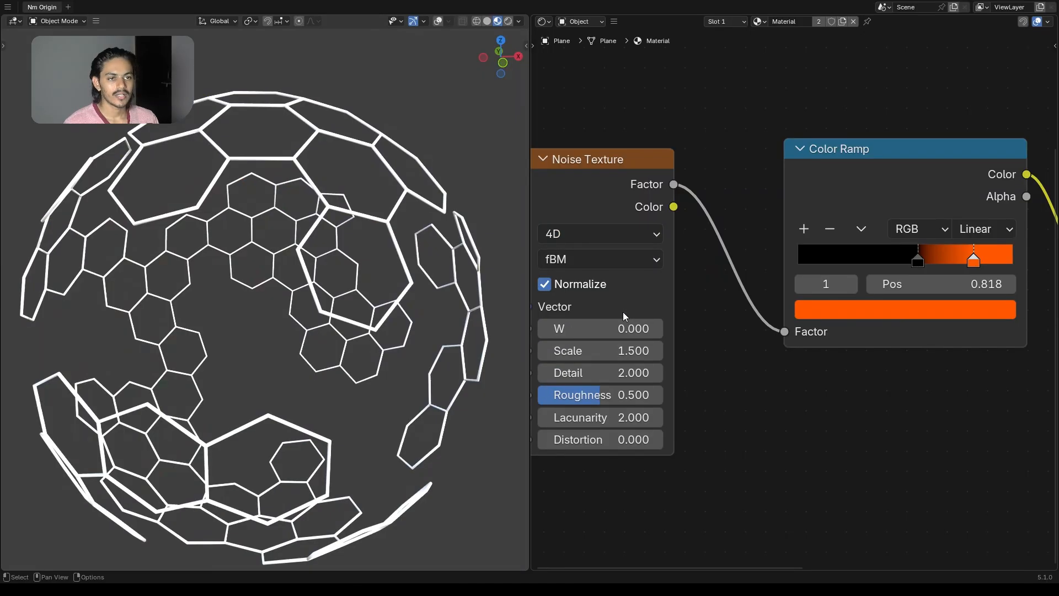
- Try out different W values on the Noise Texture and cancel the change
middle_click_drag(653, 296, 688, 283)
left_click_drag(635, 316, 887, 315)
key("Escape")
- Add a Texture Coordinate node and place it ahead of the Noise Texture
middle_click_drag(720, 270, 801, 277)
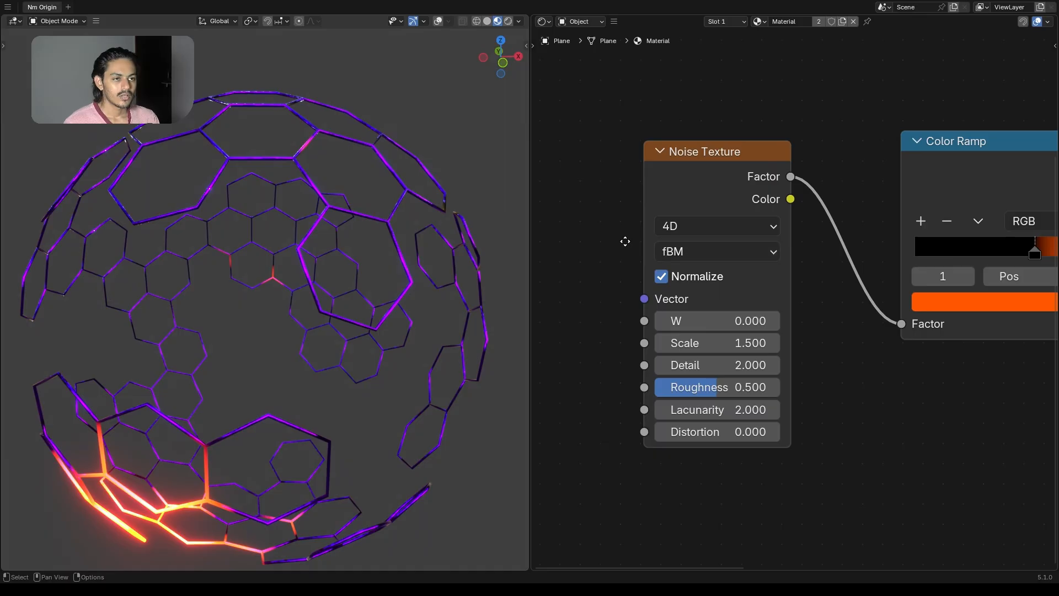
middle_click_drag(625, 241, 739, 234)
key("shift+a")
type("t")
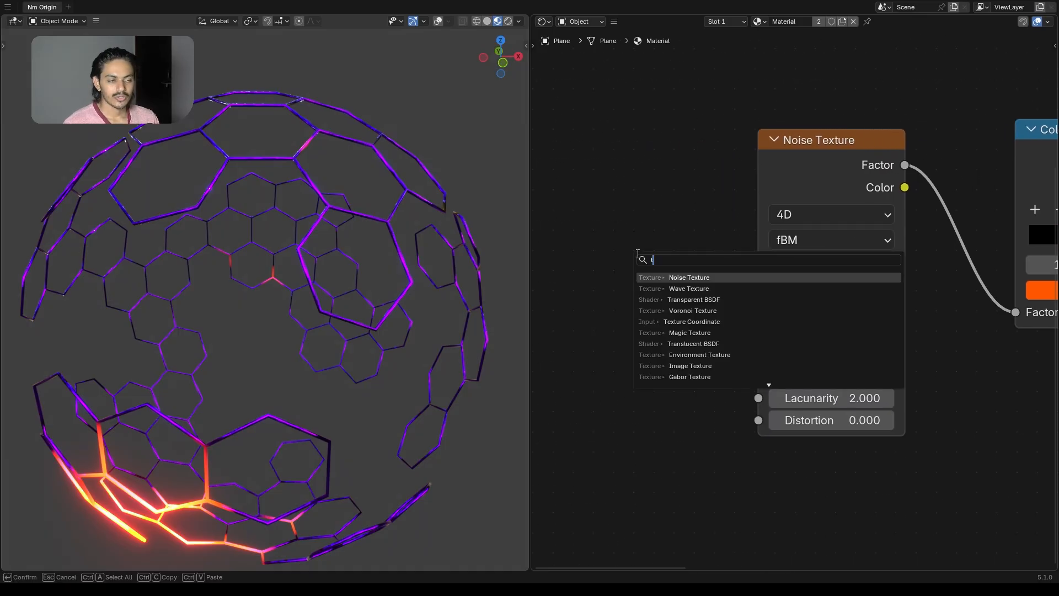
key("BackSpace")
type("coo")
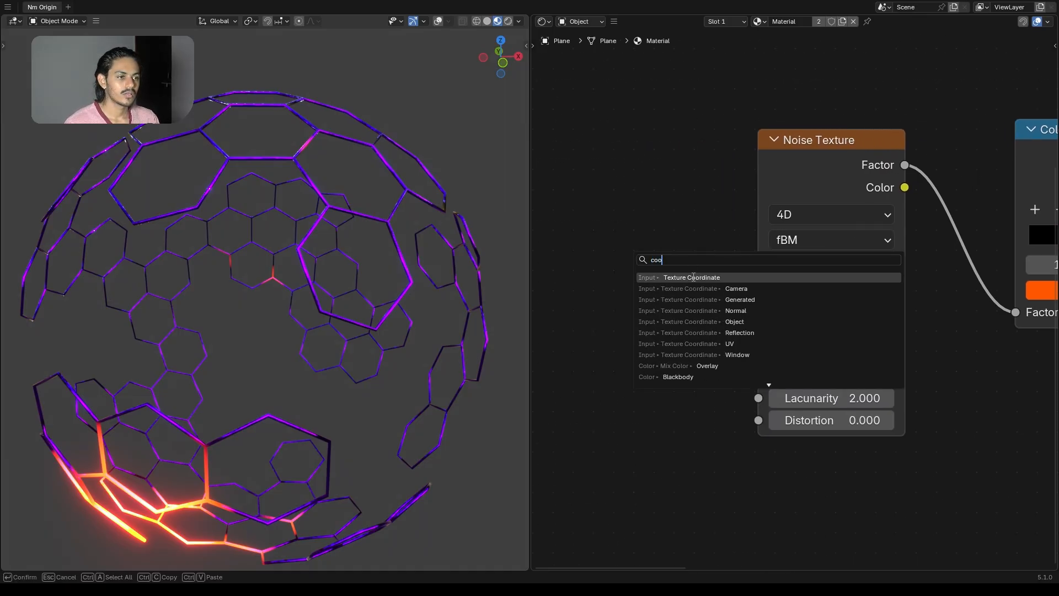
left_click(693, 277)
left_click(542, 198)
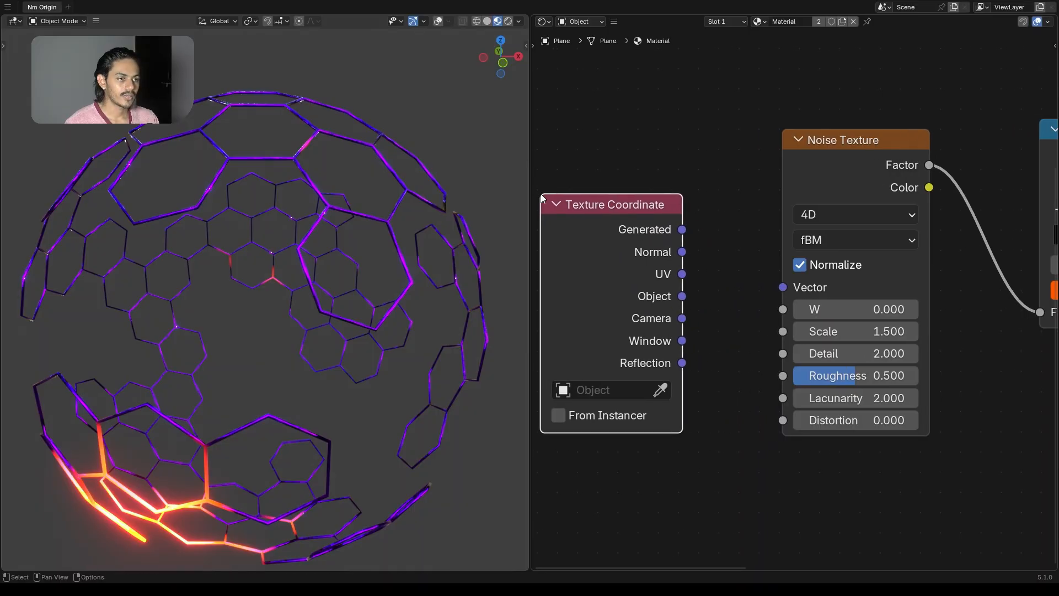
- Connect the Texture Coordinate's Object output to the Noise Texture's Vector input and space the two nodes neatly
left_click_drag(682, 296, 719, 281)
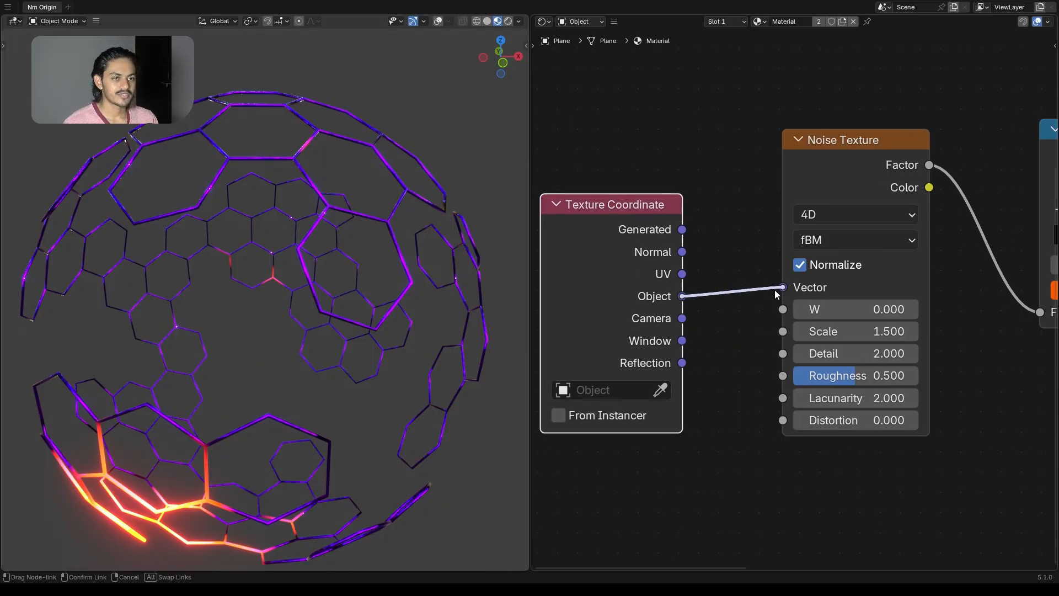
left_click_drag(774, 289, 774, 290)
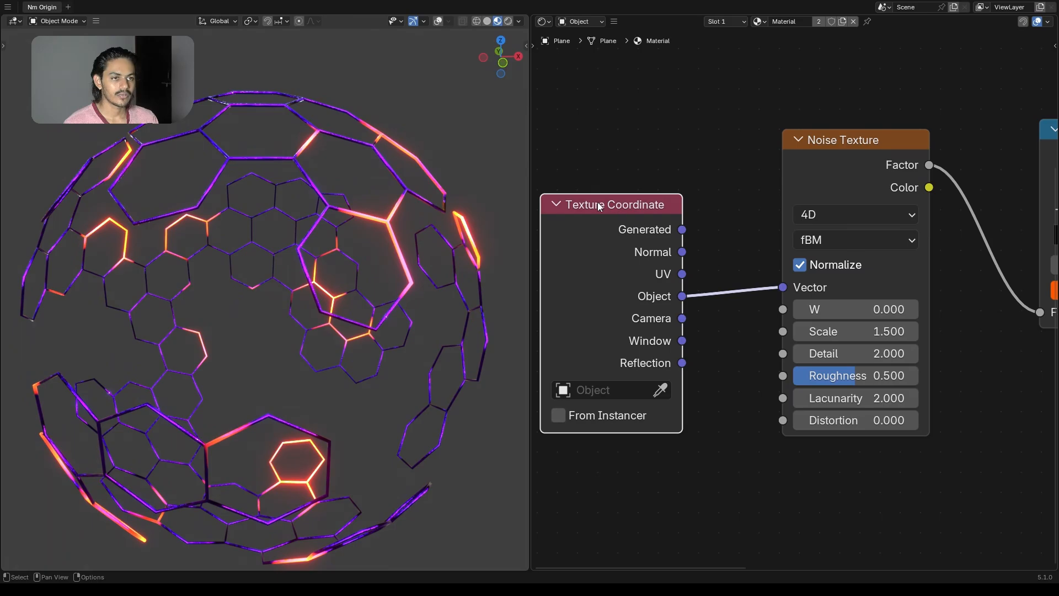
left_click_drag(599, 207, 603, 176)
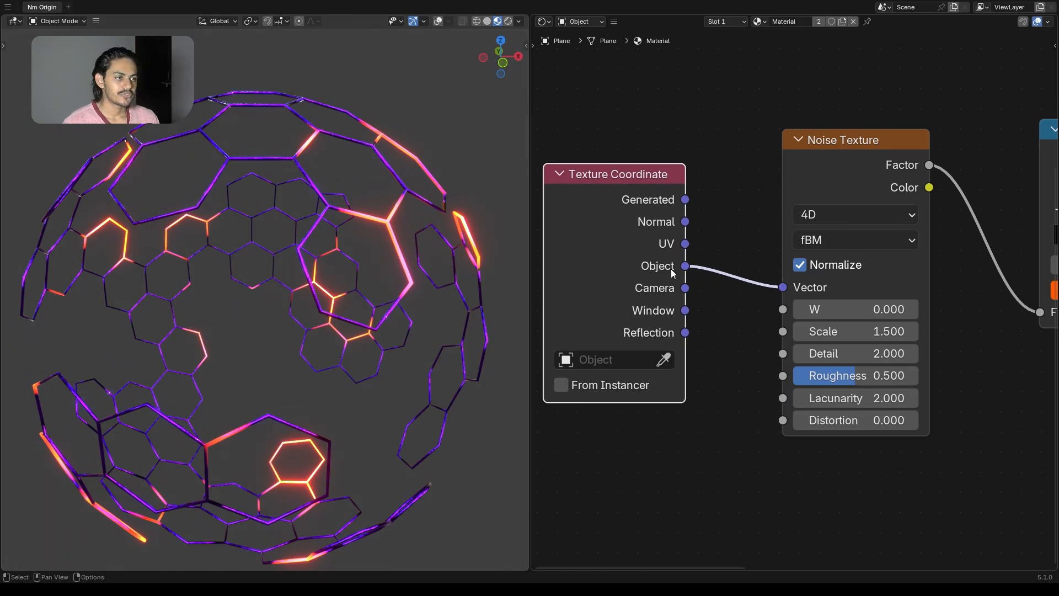
left_click_drag(636, 187, 651, 194)
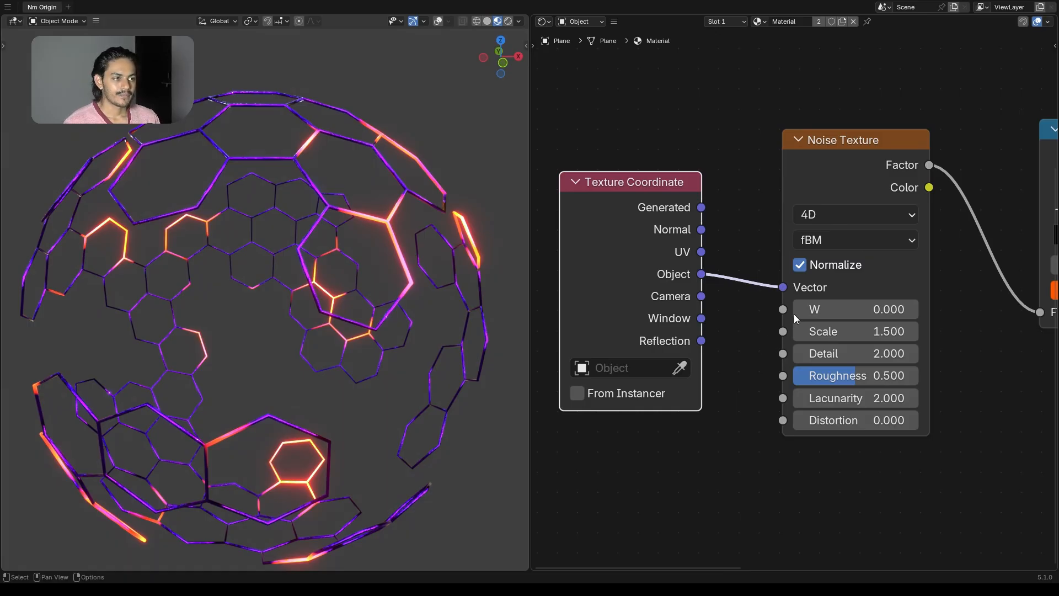
left_click_drag(644, 192, 661, 187)
left_click_drag(844, 153, 837, 146)
middle_click_drag(843, 200, 673, 194)
scroll(717, 204, "down", 2)
left_click(865, 172)
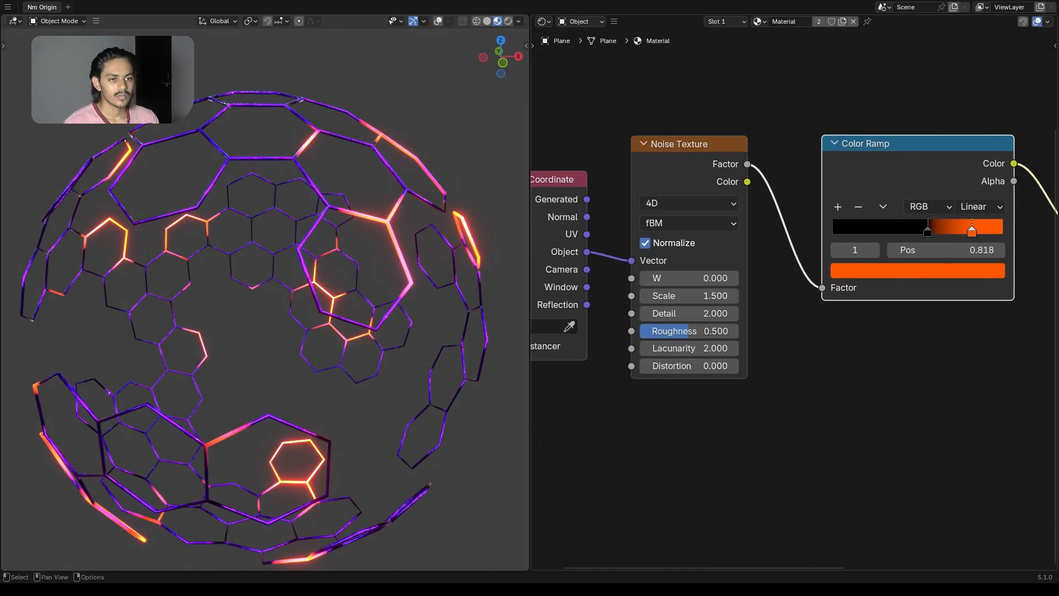
- Animate the Noise Texture's W value with a #frame/ driver expression that divides the current frame number
middle_click_drag(616, 361, 686, 383)
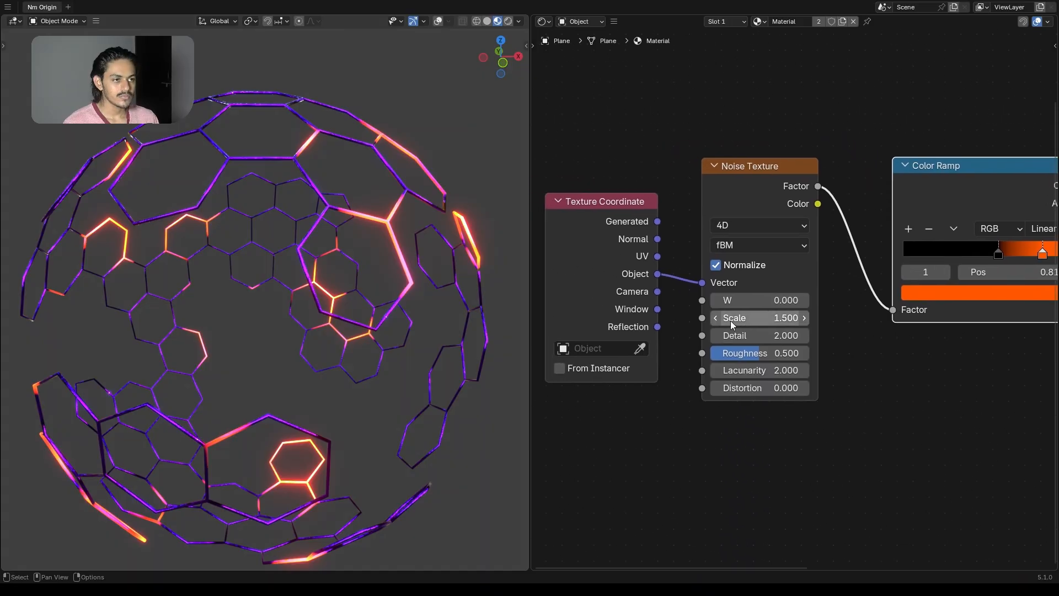
scroll(739, 308, "up", 6)
left_click(770, 297)
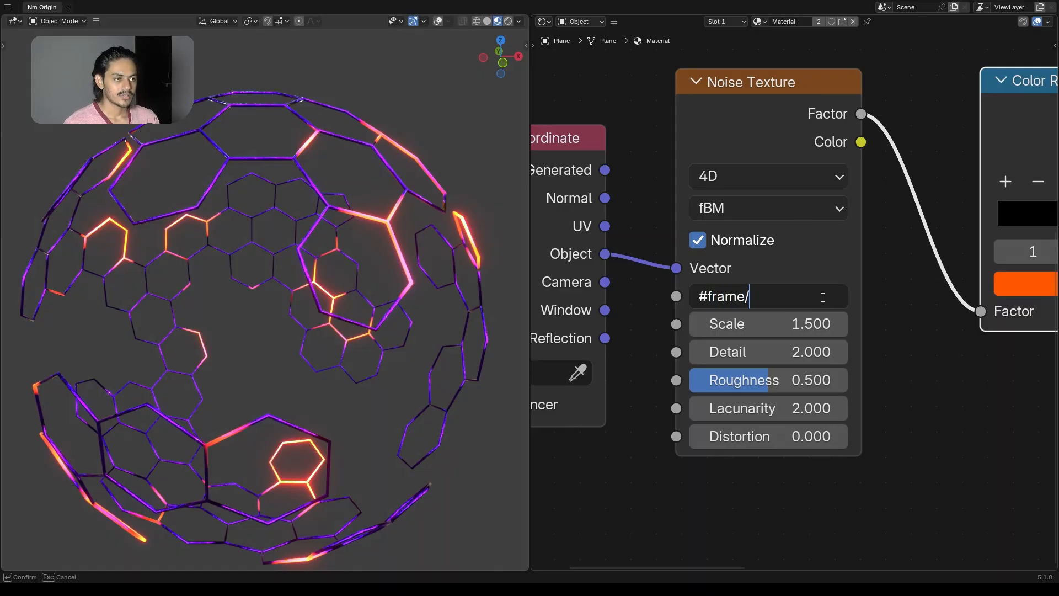
key("Return")
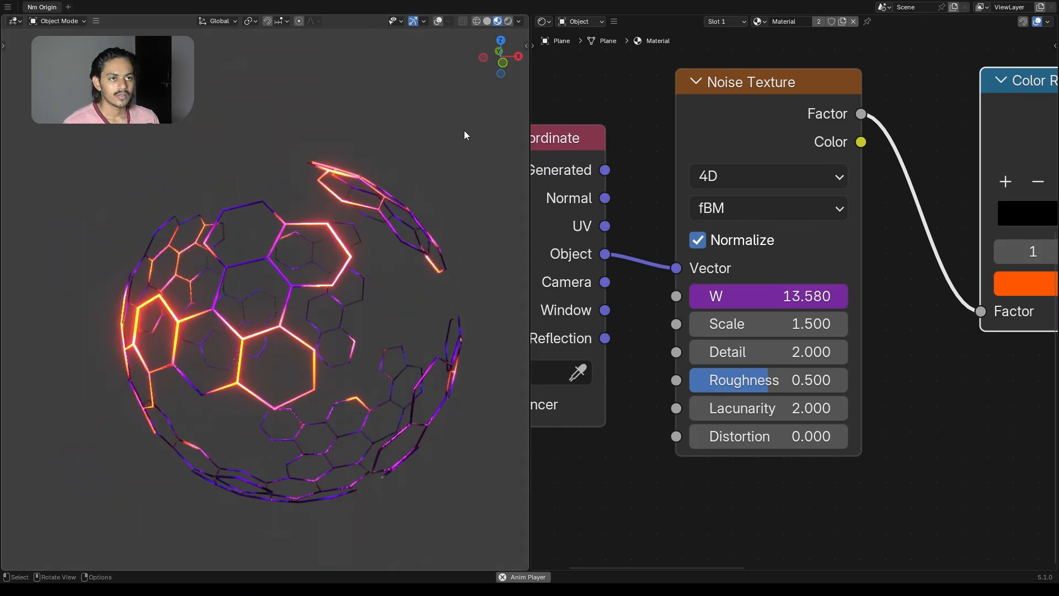
- Preview the sphere in rendered shading and set the World's Background strength to 3
left_click(508, 22)
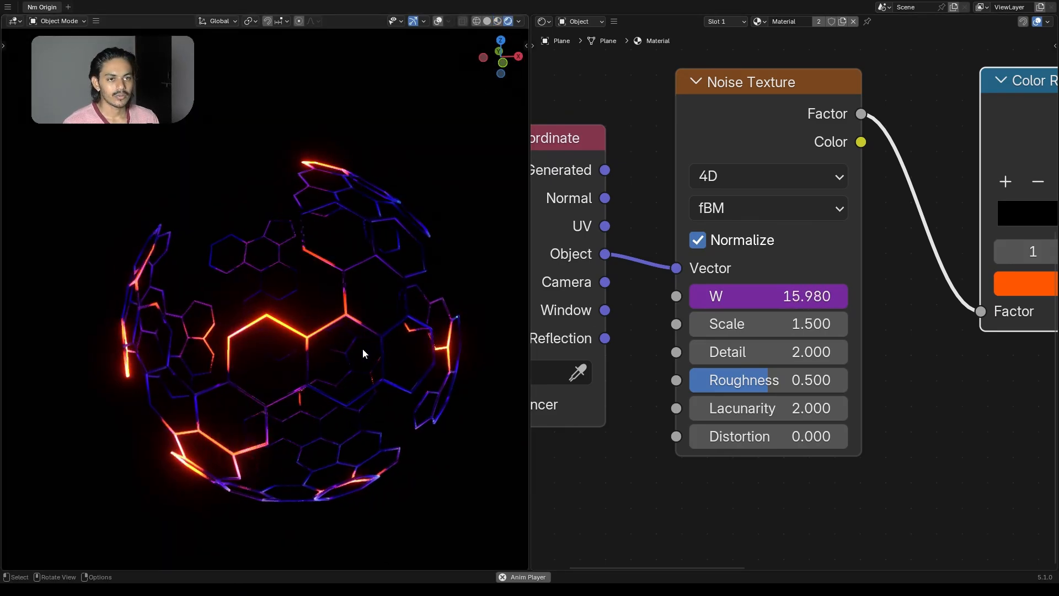
left_click(568, 22)
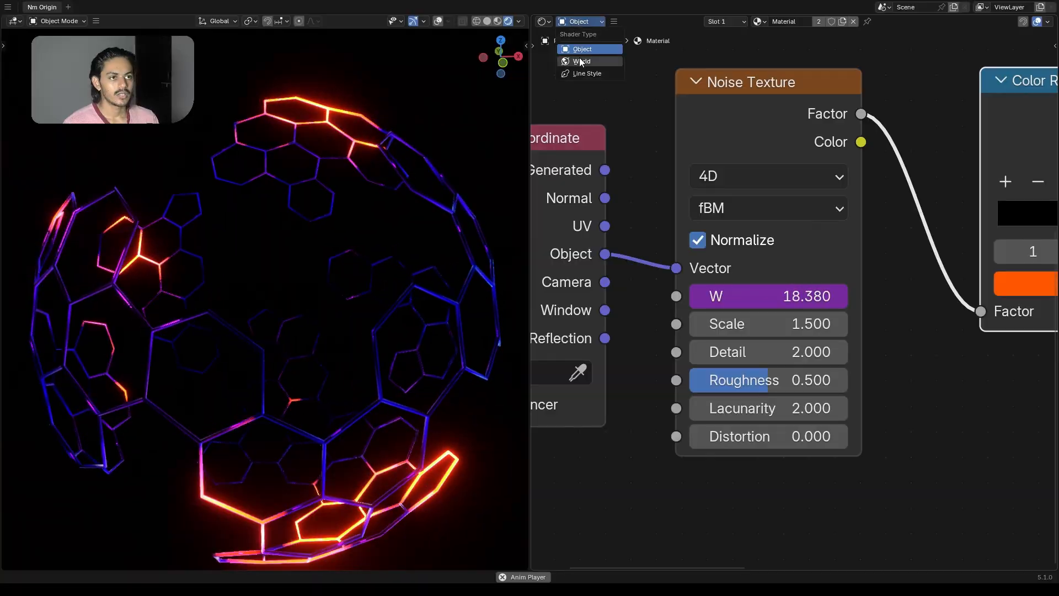
left_click(579, 56)
left_click(739, 208)
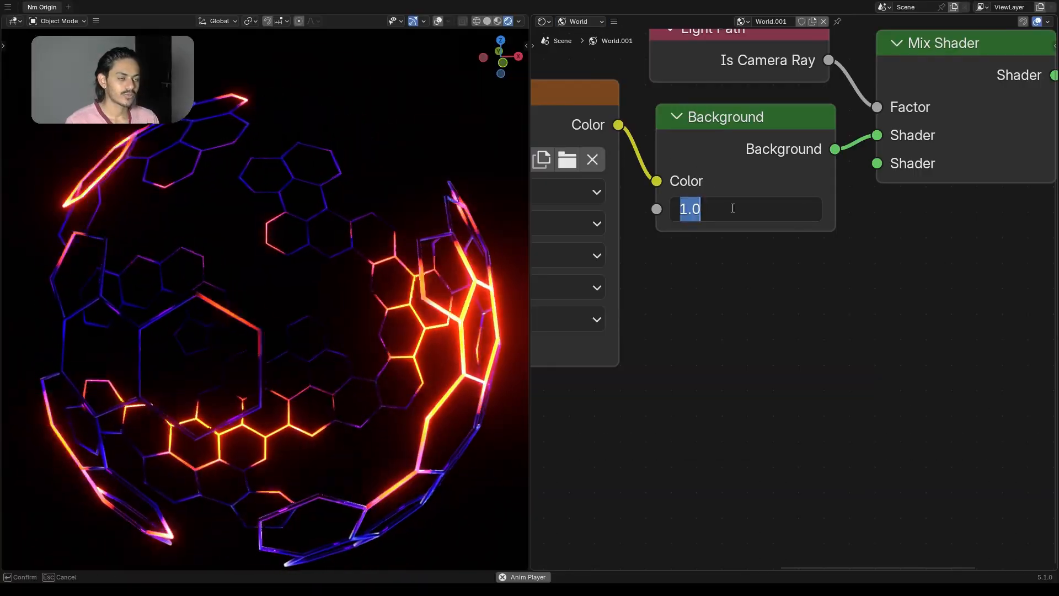
type("3")
key("Return")
scroll(738, 289, "down", 2)
middle_click_drag(738, 267, 733, 331)
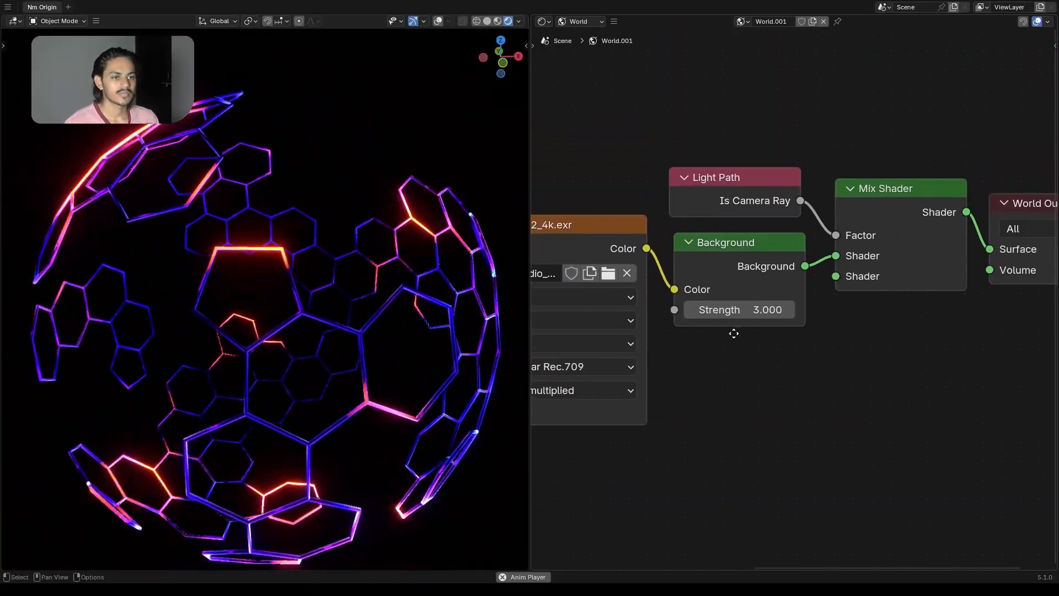
- Try out a different World Background strength, cancel the change and enter 3 again
left_click_drag(731, 314, 808, 314)
key("Escape")
left_click(736, 315)
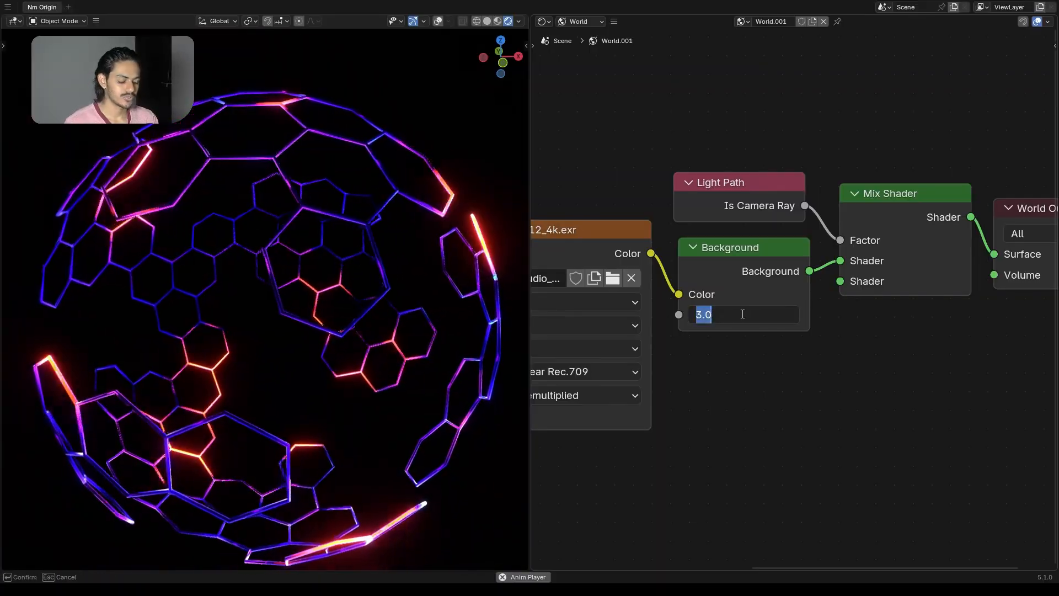
type("3")
key("Return")
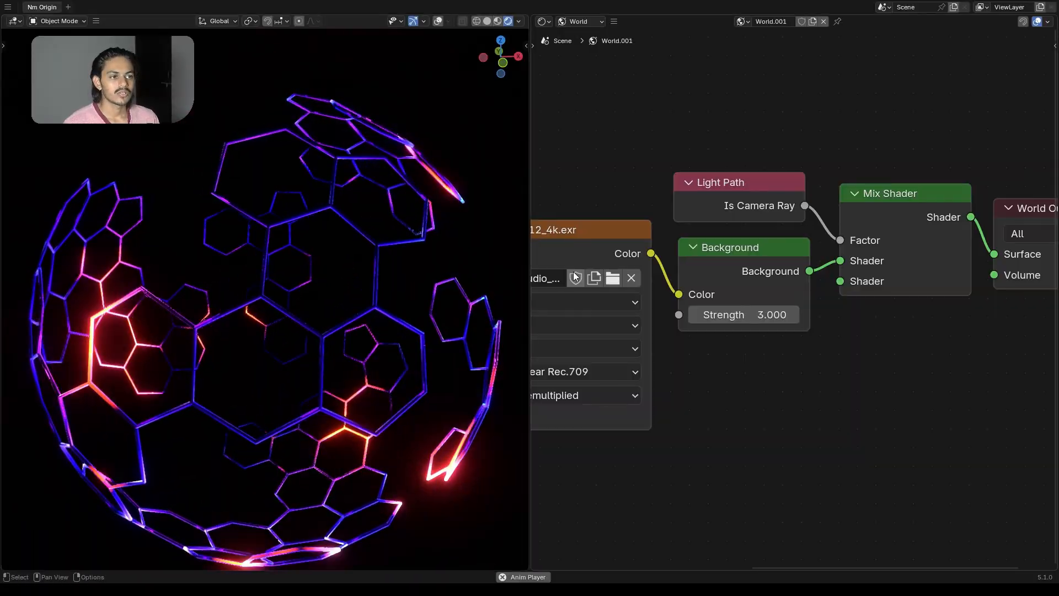
- Return the viewport to material preview shading and set the World's Background strength to 1
left_click(545, 21)
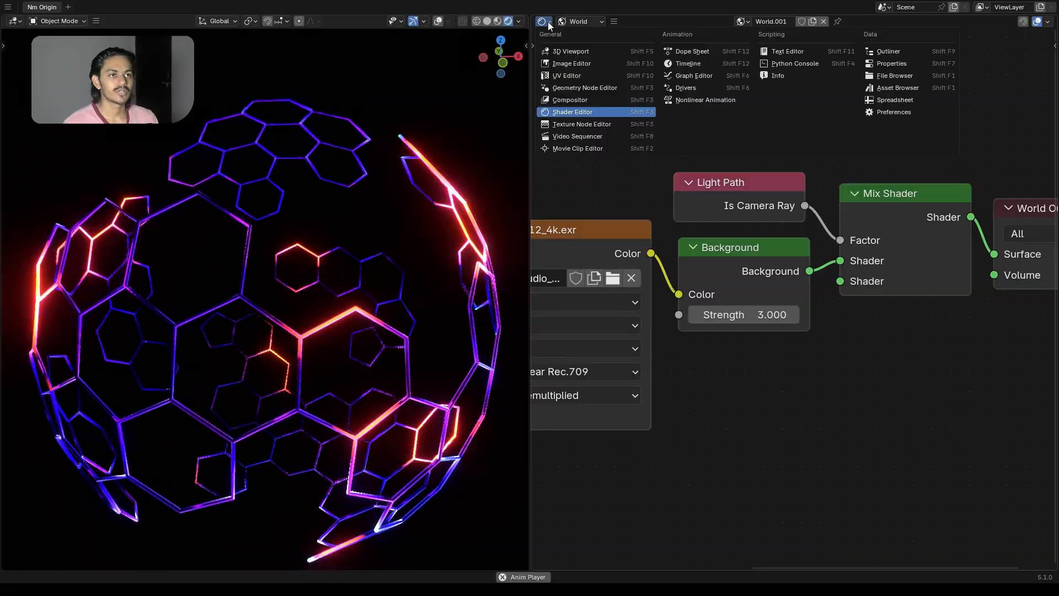
left_click(497, 21)
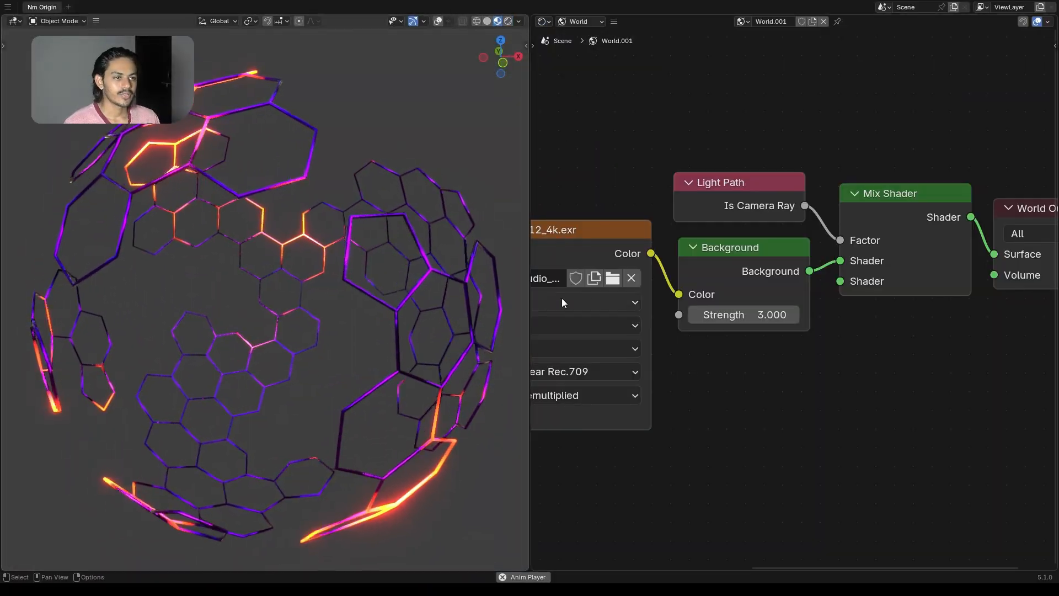
scroll(573, 265, "down", 3)
middle_click_drag(591, 233, 675, 258)
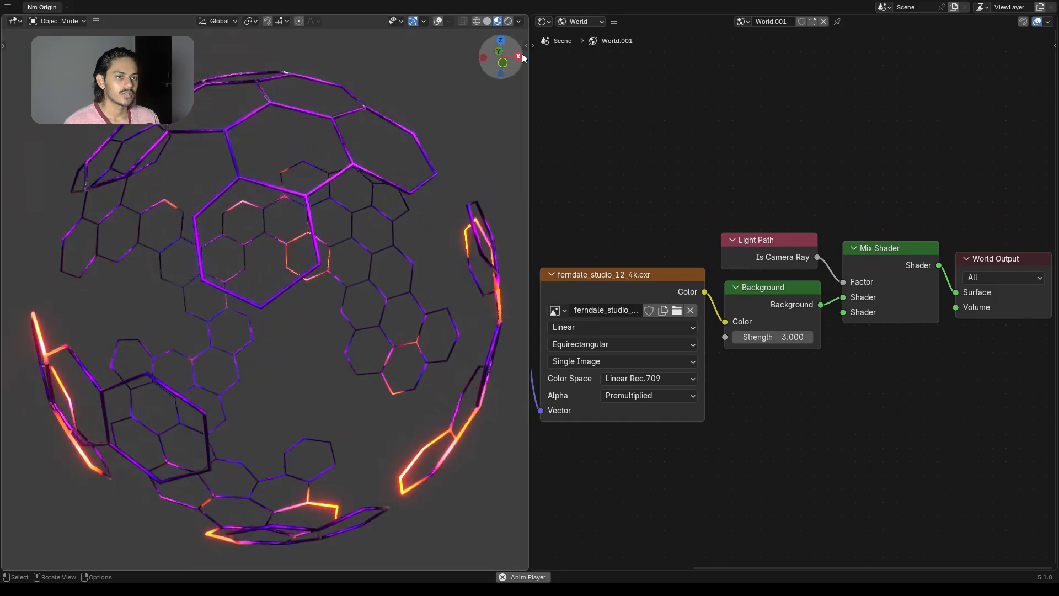
middle_click_drag(616, 179, 673, 177)
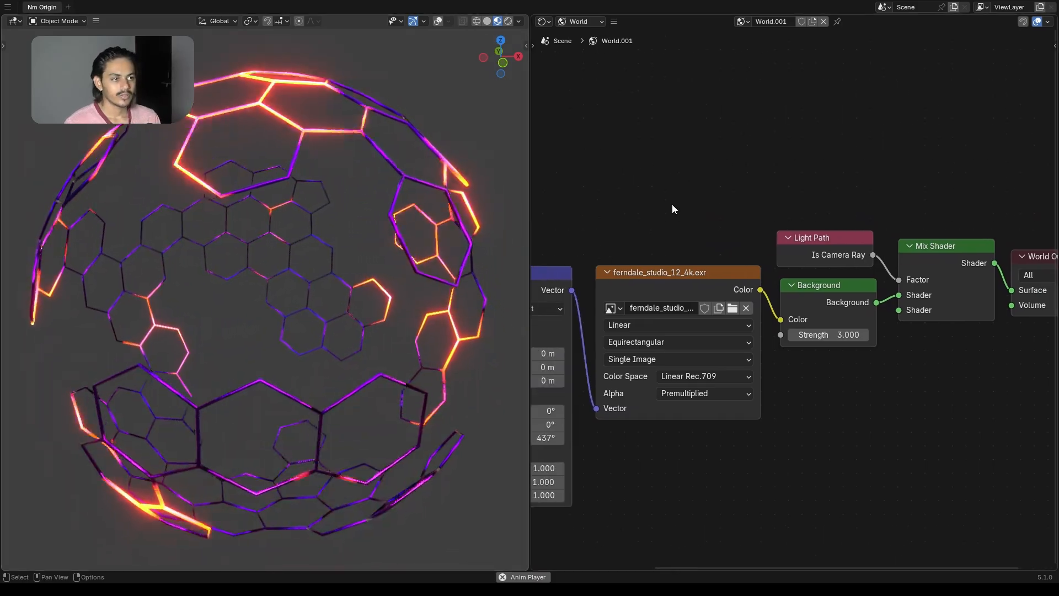
left_click(830, 335)
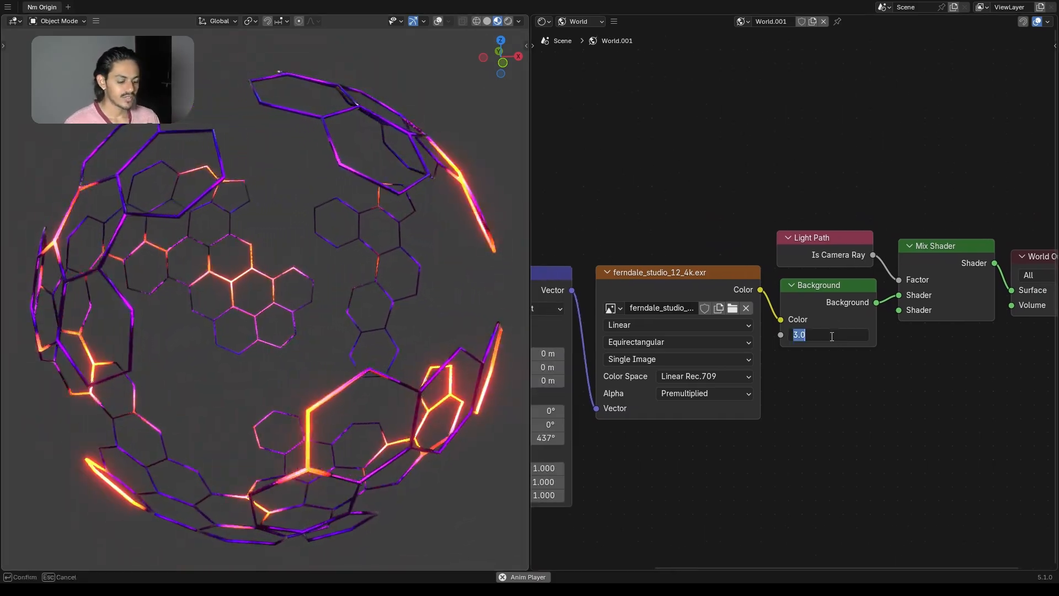
type("1")
key("Return")
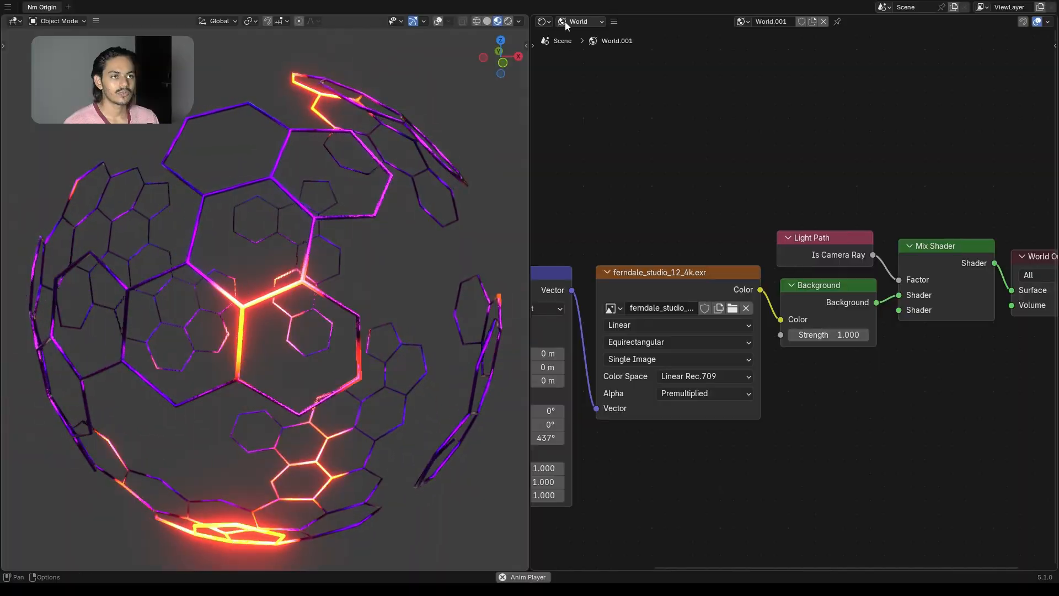
- Switch the Shader Editor from the World nodes back to the object's material nodes
left_click(544, 21)
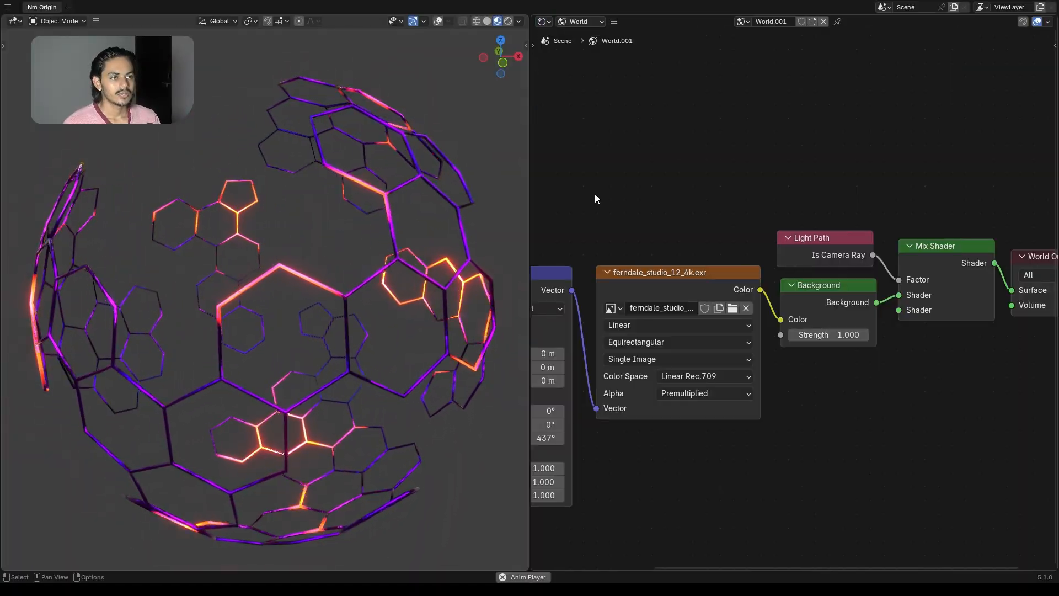
left_click(574, 22)
left_click(582, 49)
scroll(679, 232, "down", 3)
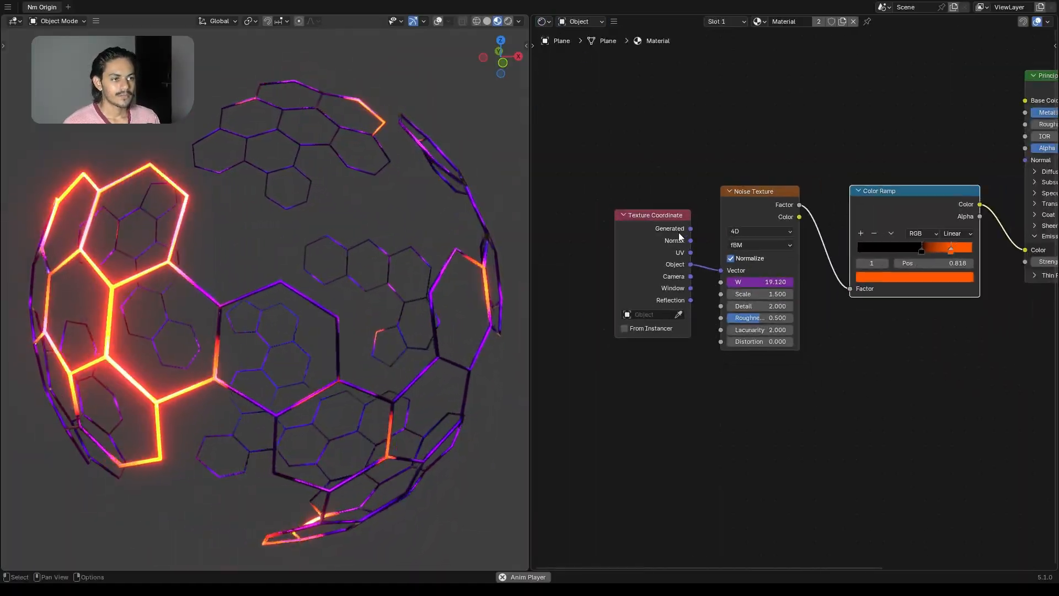
- Pause the animation to review the Noise Texture, Color Ramp and Principled BSDF settings, and resume playback
scroll(672, 236, "up", 4)
key("space")
middle_click_drag(847, 285, 703, 272)
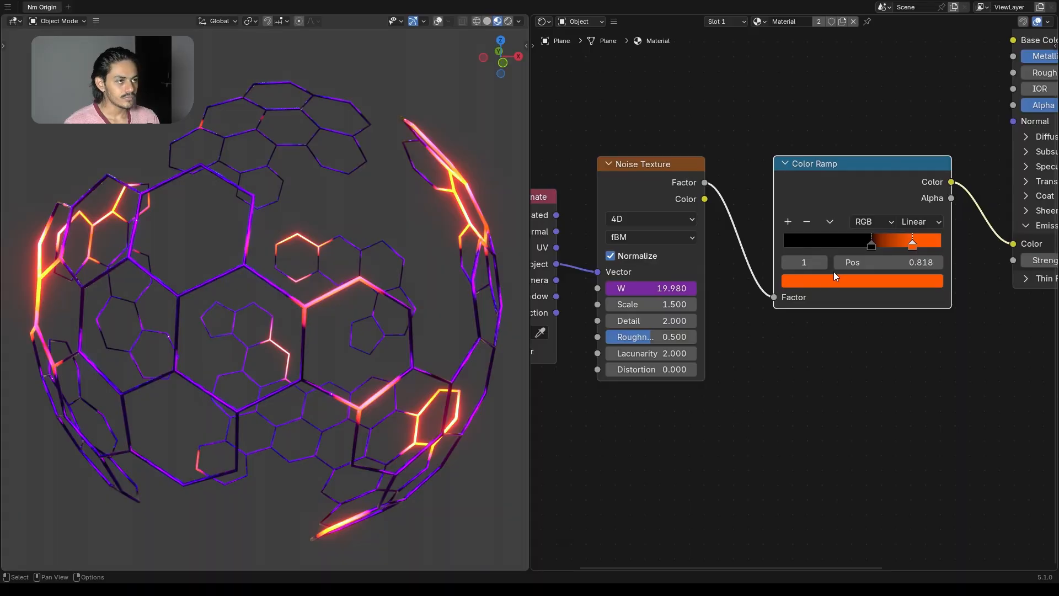
middle_click_drag(877, 248, 716, 335)
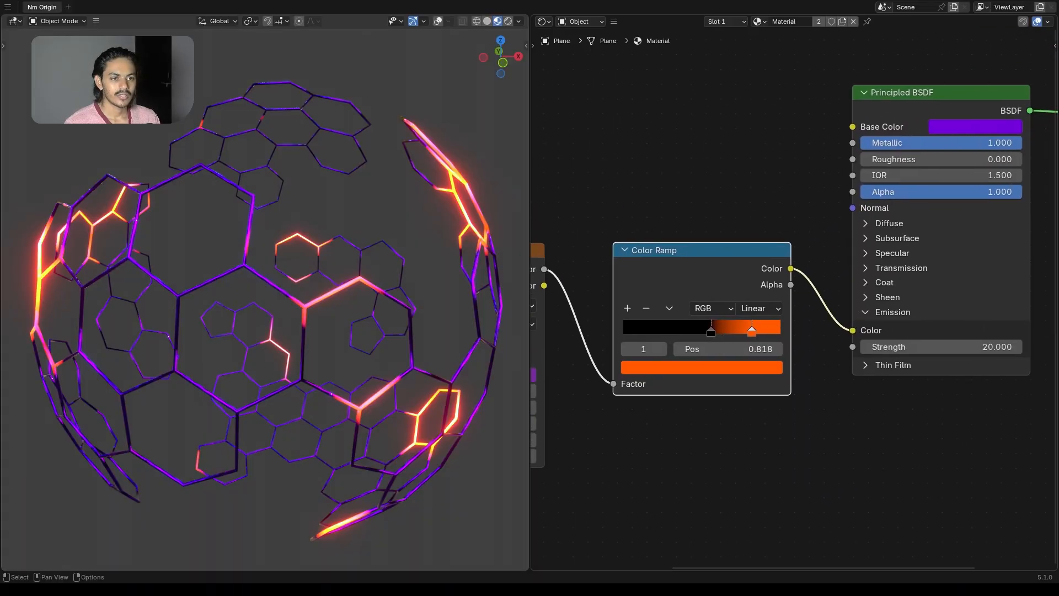
scroll(701, 250, "down", 2)
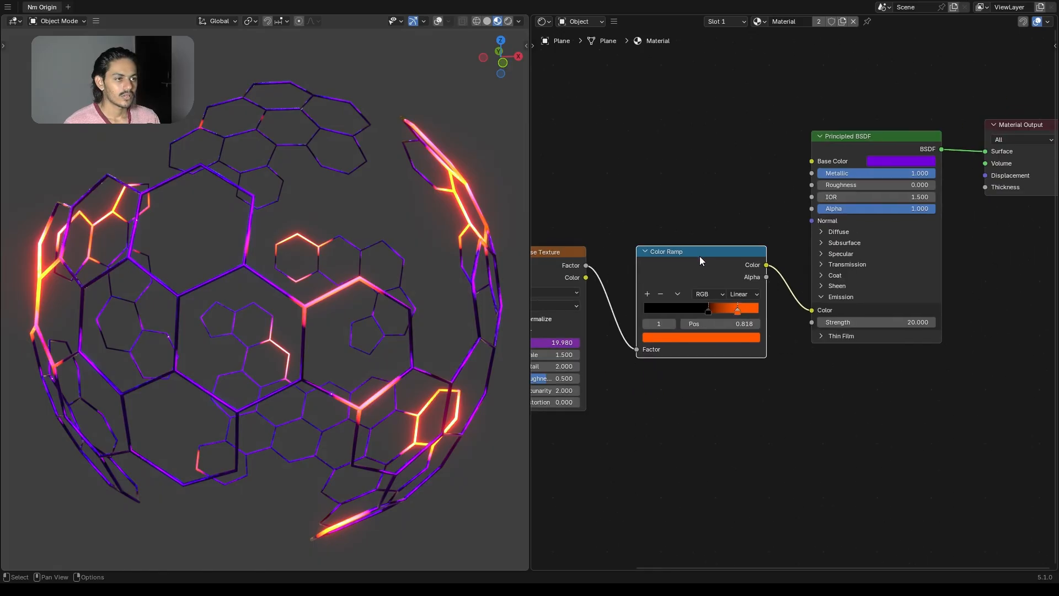
key("space")
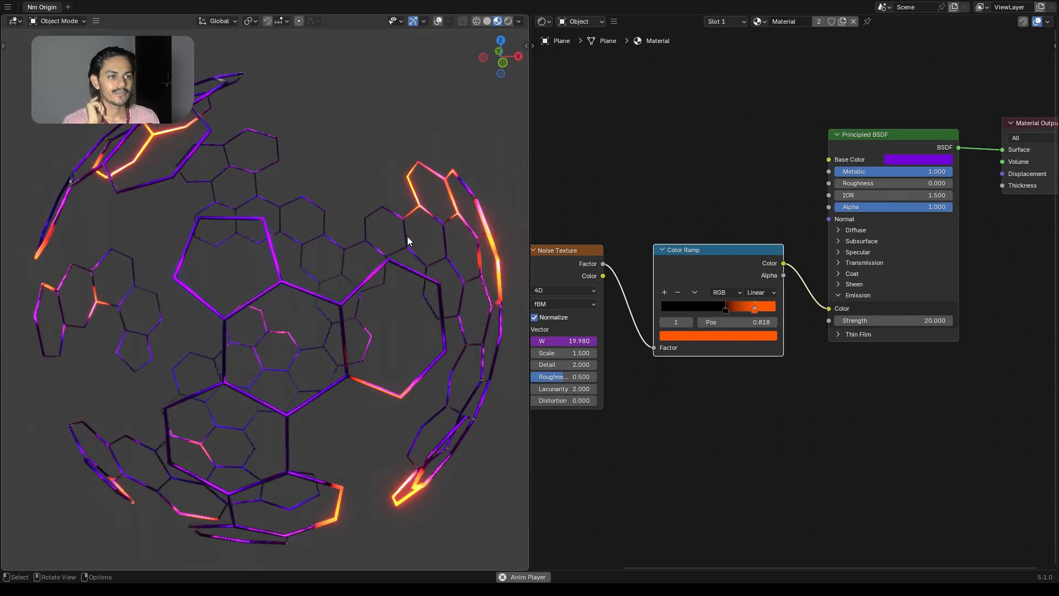
- Tidy the material's node layout by repositioning the Color Ramp, Material Output, Noise Texture and Texture Coordinate nodes
left_click_drag(665, 269, 683, 268)
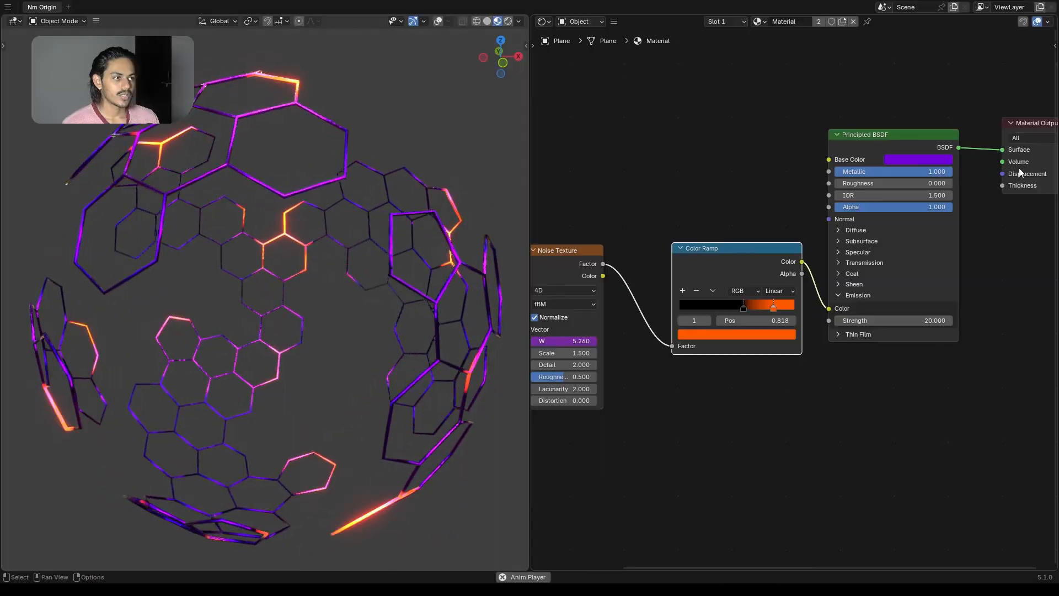
left_click_drag(1026, 132, 1030, 165)
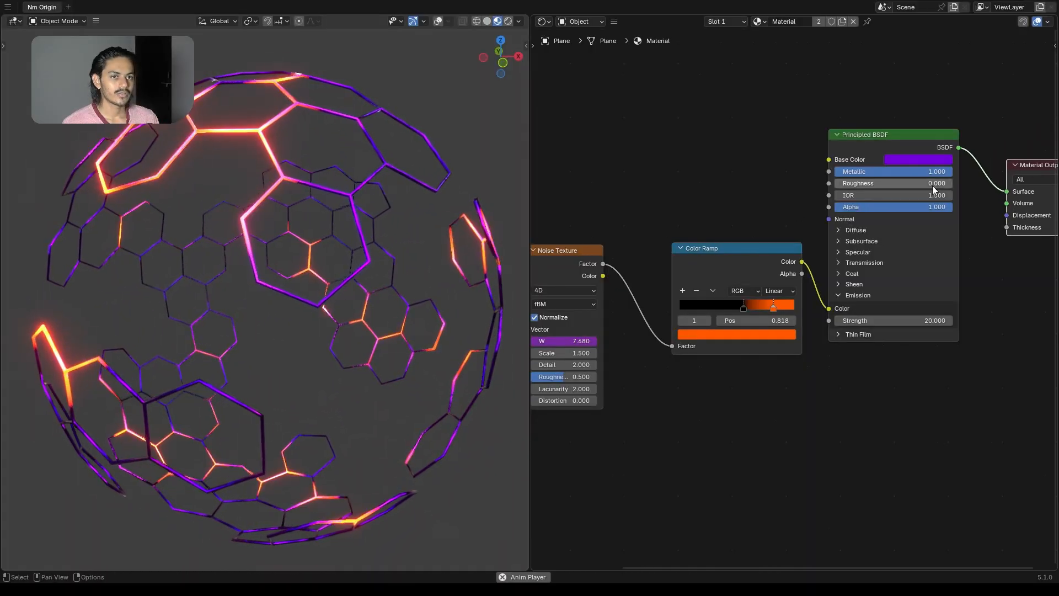
scroll(752, 279, "up", 2)
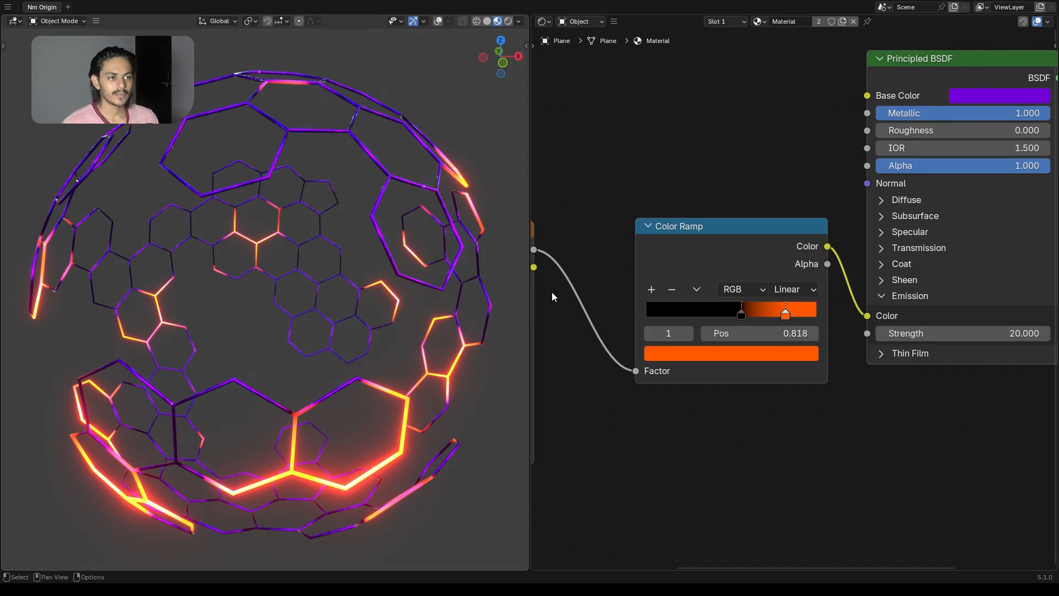
middle_click_drag(588, 263, 764, 208)
left_click_drag(743, 181, 756, 190)
left_click_drag(540, 217, 607, 215)
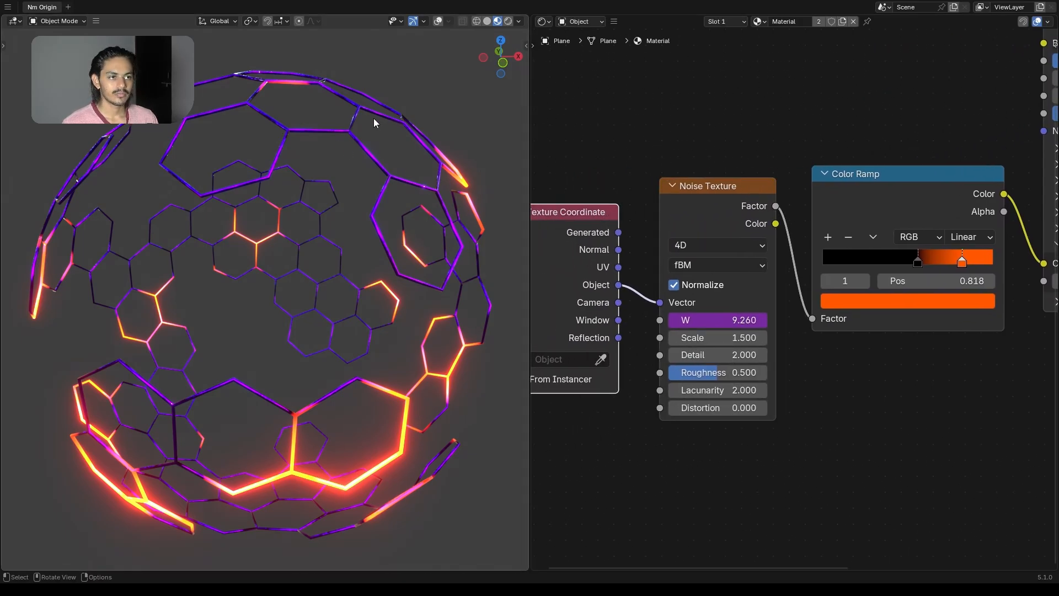
middle_click_drag(749, 141, 624, 179)
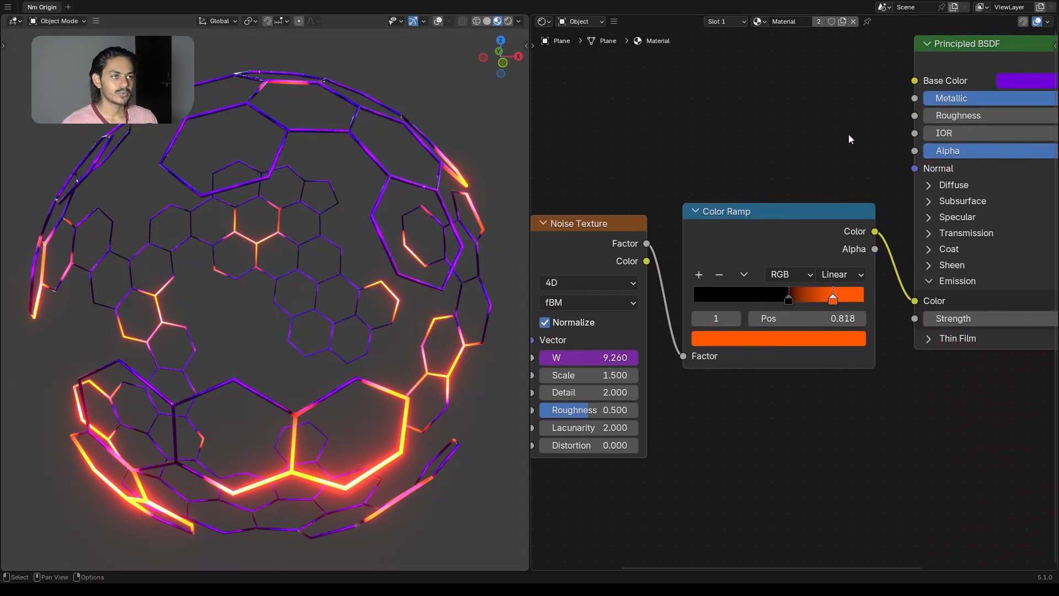
- Reposition the Noise Texture and Texture Coordinate nodes in the material, and briefly play the animation
middle_click_drag(849, 138, 723, 179)
middle_click_drag(674, 221, 826, 111)
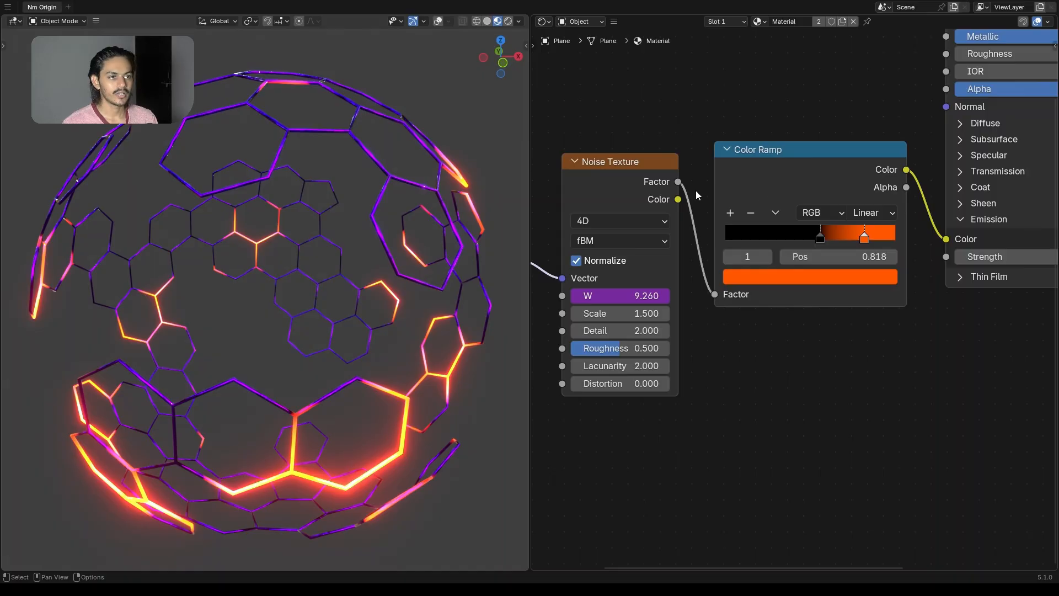
left_click_drag(623, 162, 624, 138)
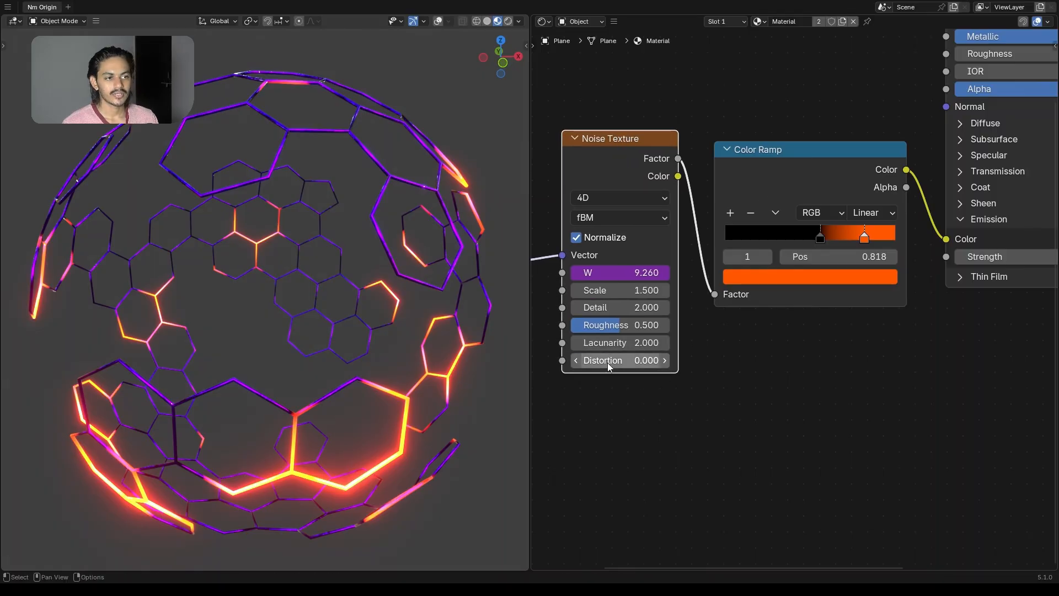
middle_click_drag(609, 366, 734, 356)
left_click_drag(617, 194, 623, 162)
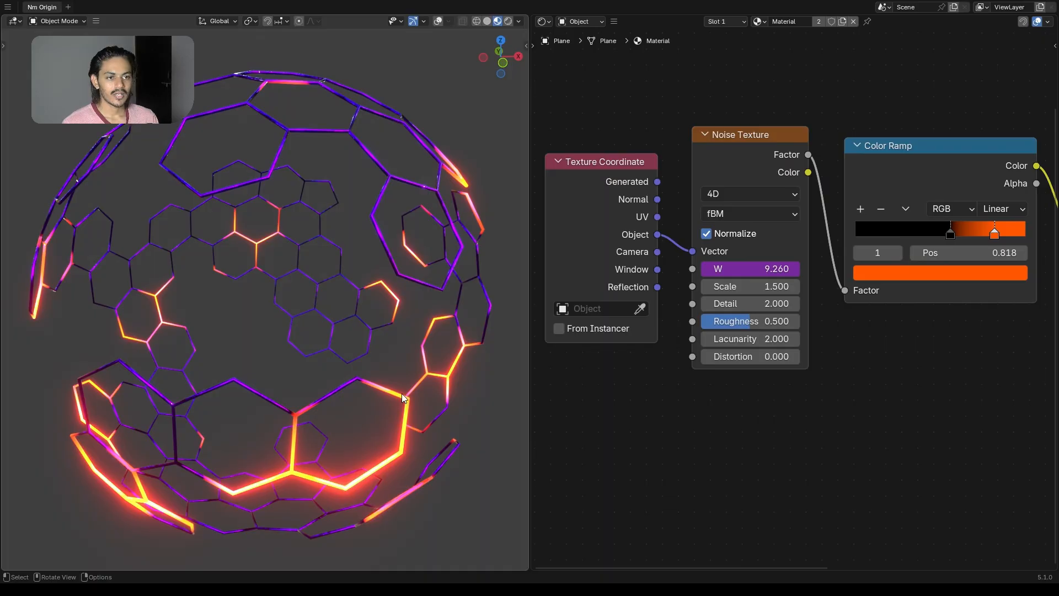
key("space")
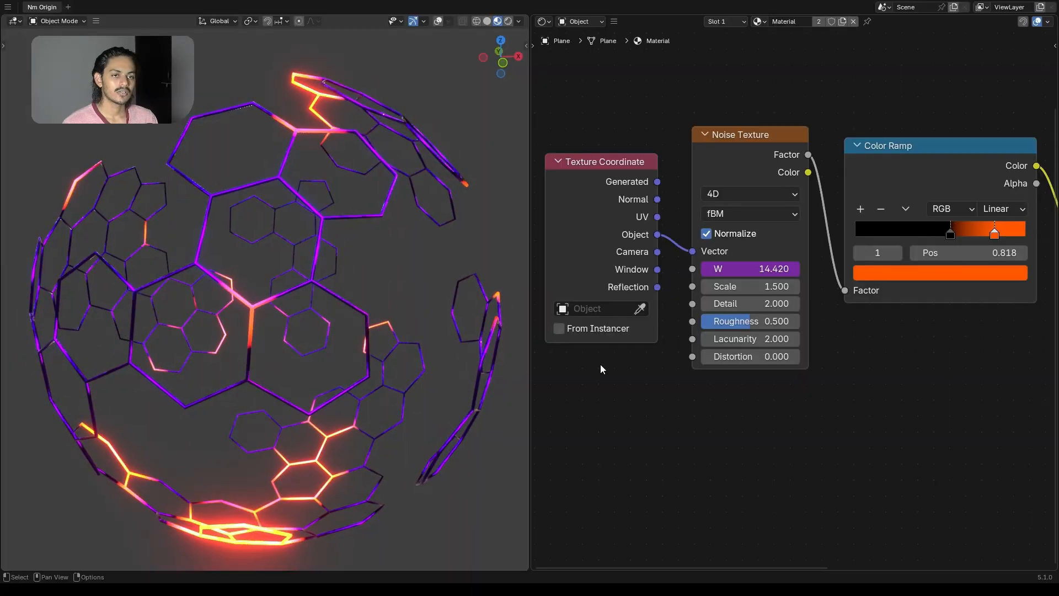
- Maximize the Shader Editor and space out the Color Ramp, Noise Texture, Texture Coordinate and Principled BSDF nodes
scroll(631, 368, "down", 2)
middle_click_drag(631, 369, 652, 399)
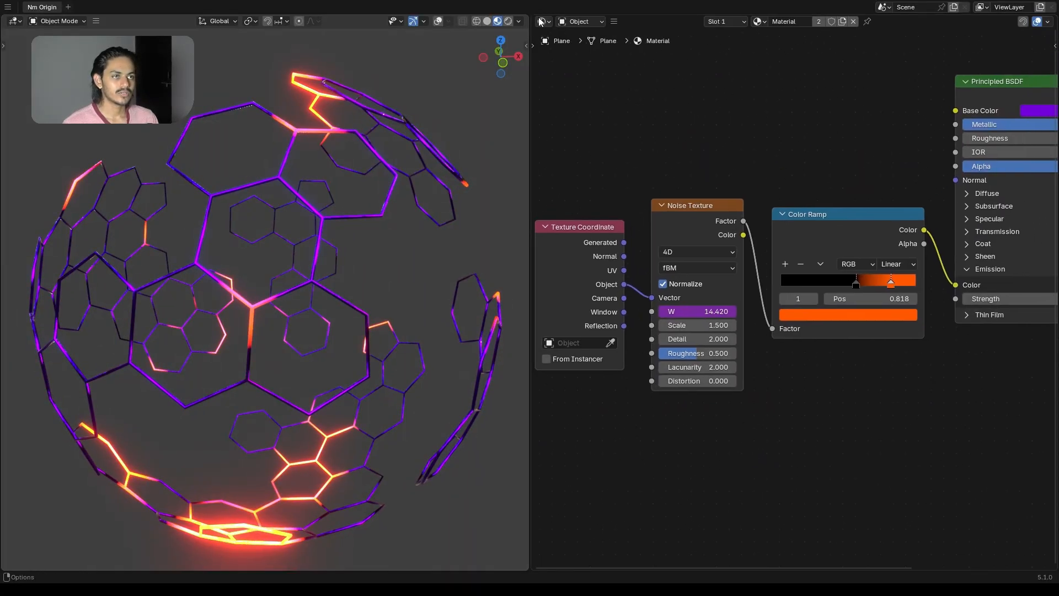
scroll(625, 144, "down", 1)
key("ctrl+space")
scroll(633, 107, "up", 3)
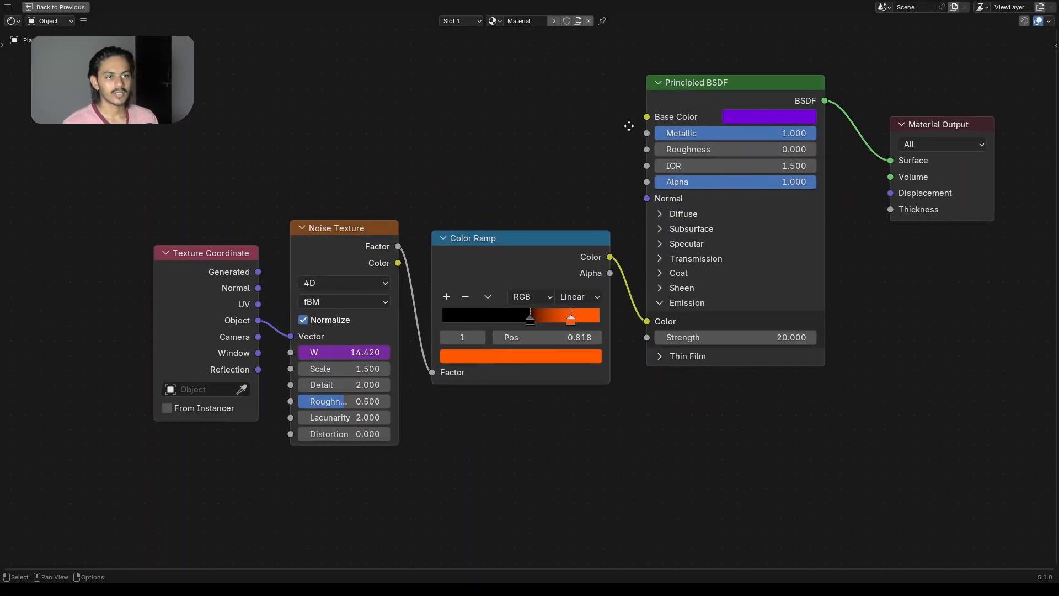
middle_click_drag(629, 125, 572, 155)
left_click_drag(502, 252, 508, 224)
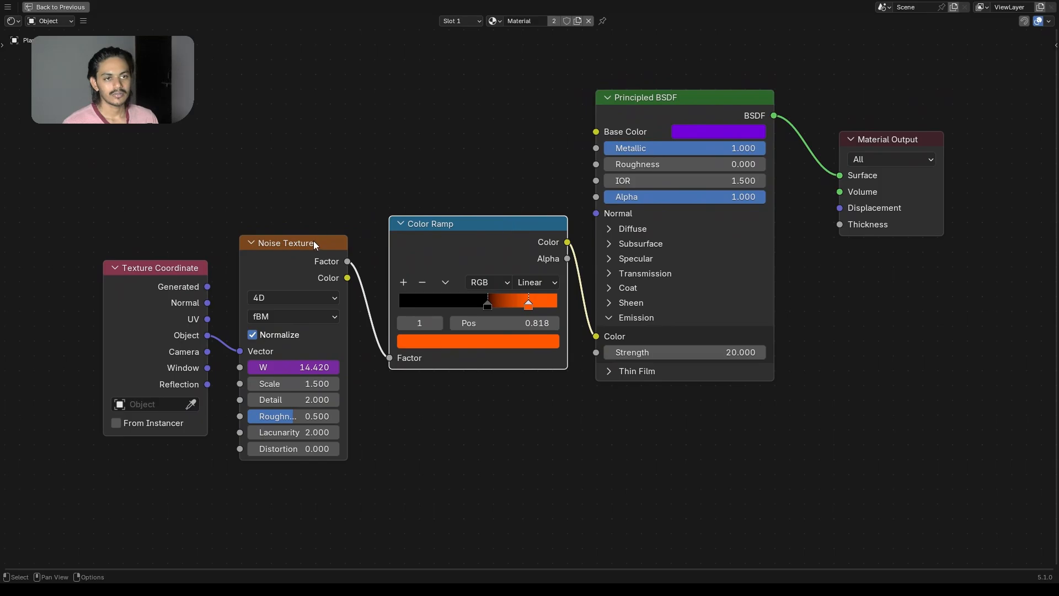
left_click_drag(314, 242, 329, 241)
left_click_drag(172, 262, 168, 280)
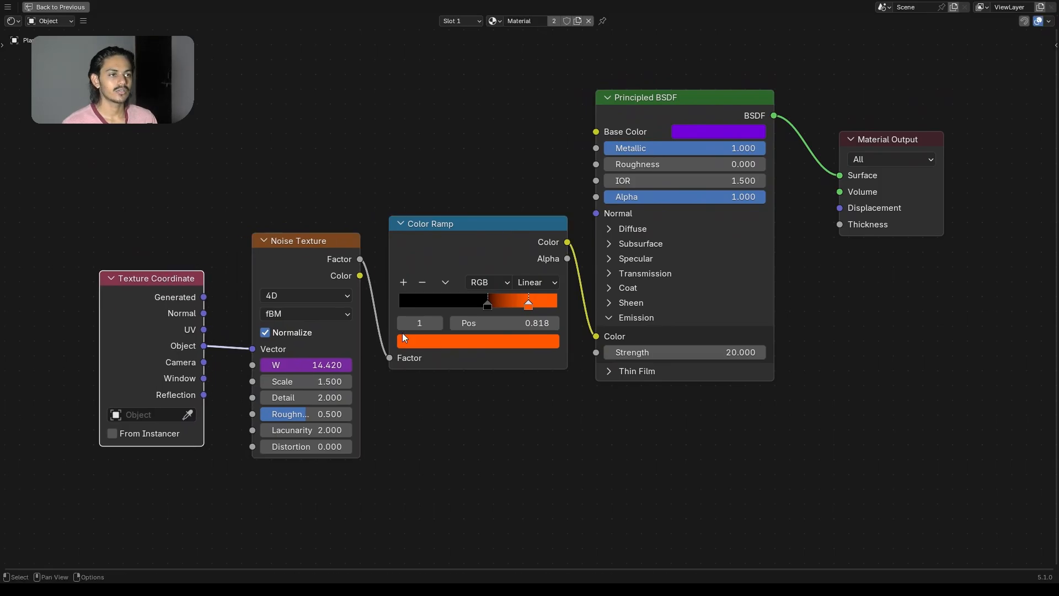
left_click_drag(671, 114, 696, 109)
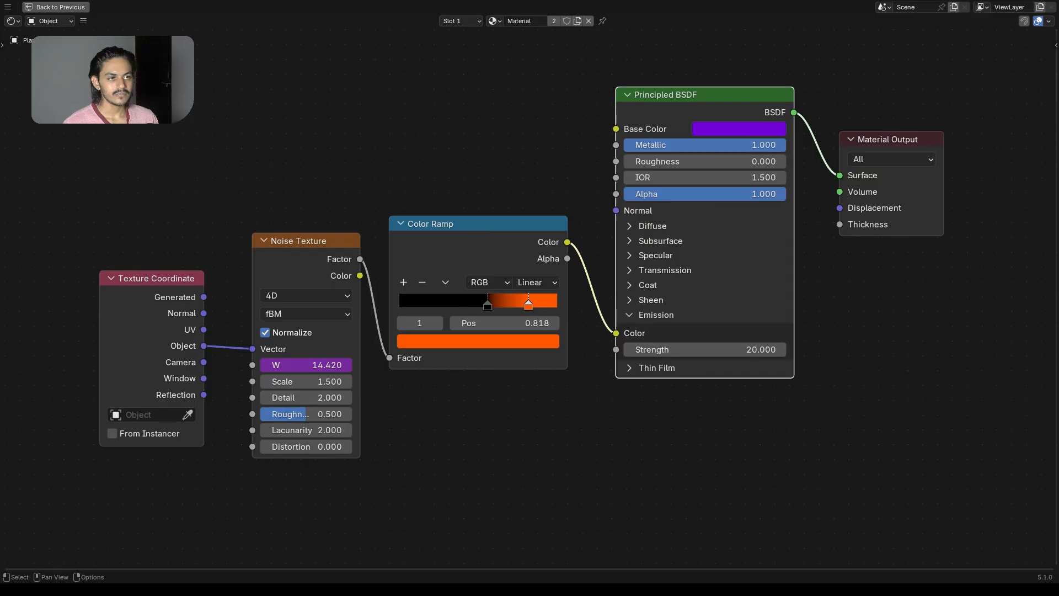
- Restore the split layout and switch the node area from the Shader Editor to the Geometry Node Editor
left_click(70, 7)
left_click(544, 22)
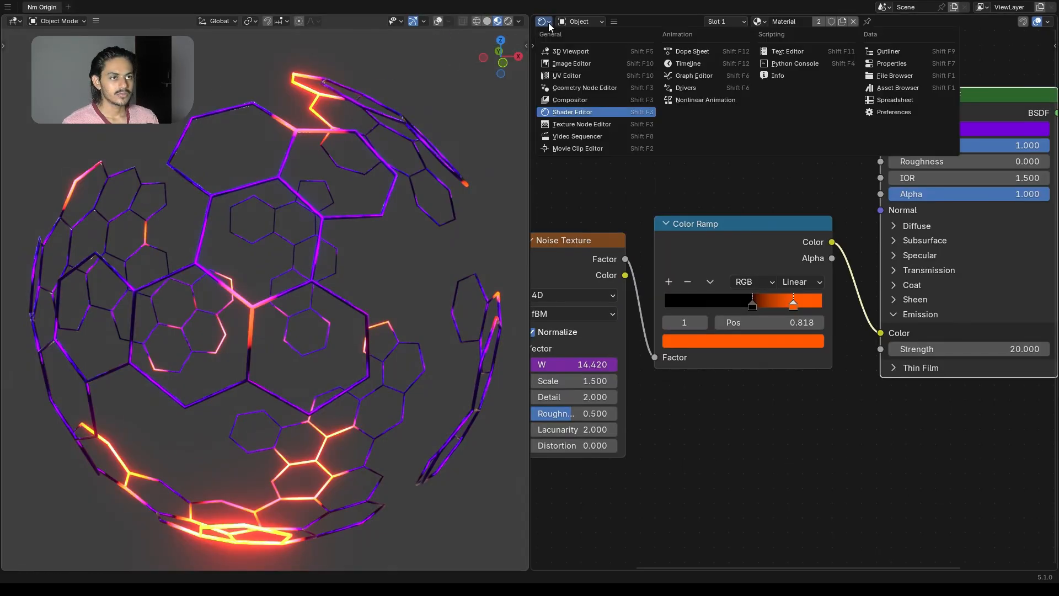
left_click(573, 88)
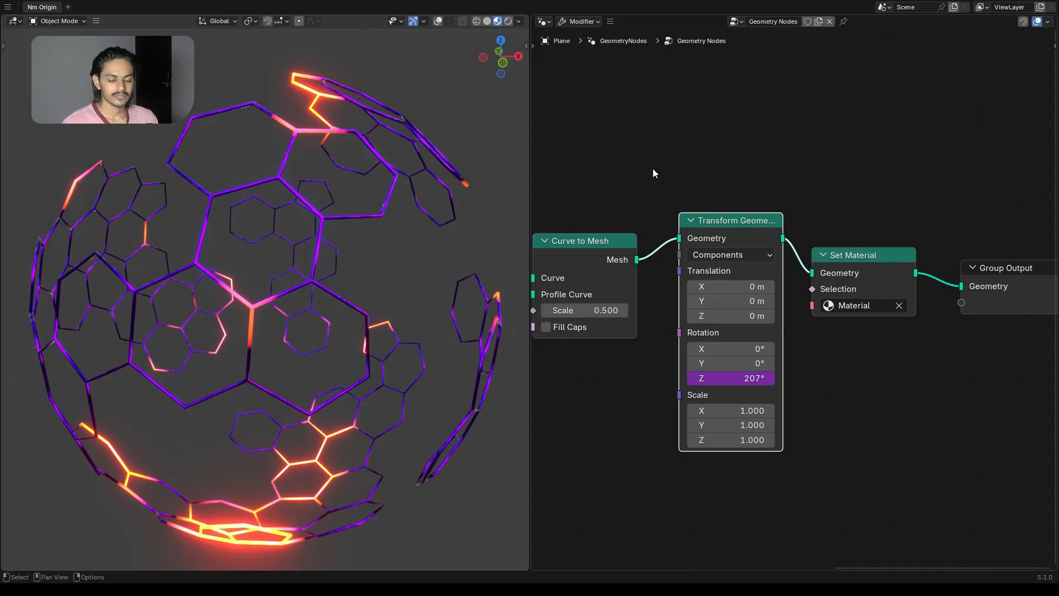
- Review the whole geometry node tree in a maximized editor, reposition the Curve Circle and Color Ramp nodes, and restore the split layout
key("ctrl+space")
middle_click_drag(602, 176, 771, 175)
scroll(770, 174, "down", 3)
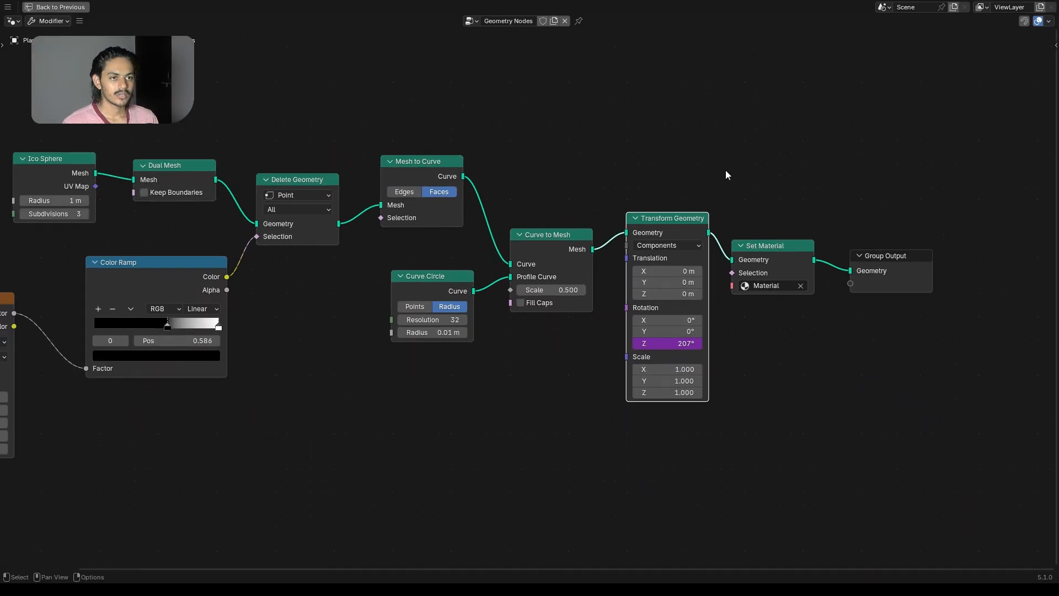
middle_click_drag(678, 144, 771, 146)
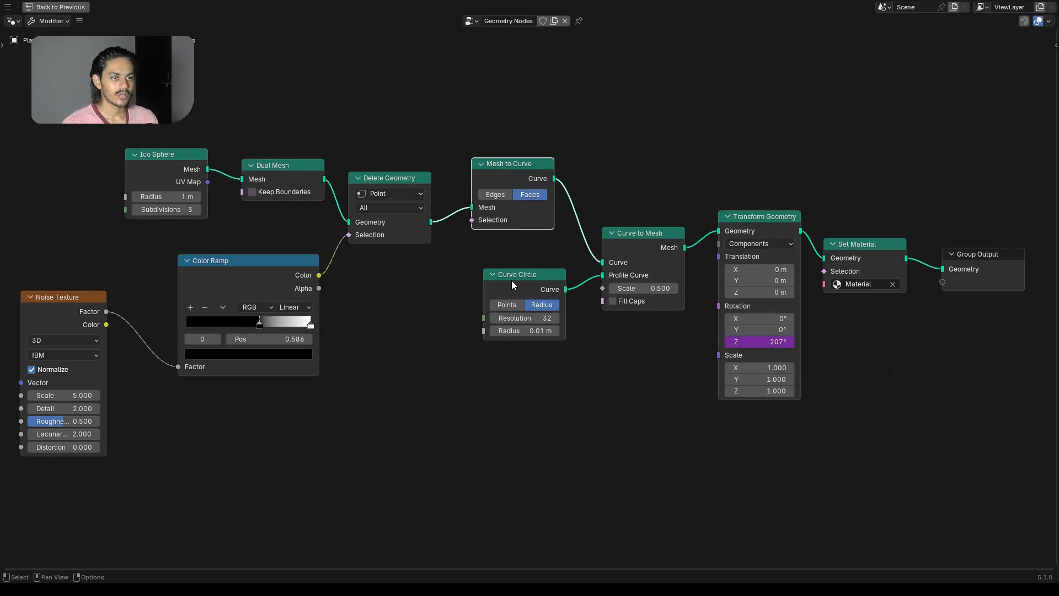
left_click_drag(276, 270, 274, 255)
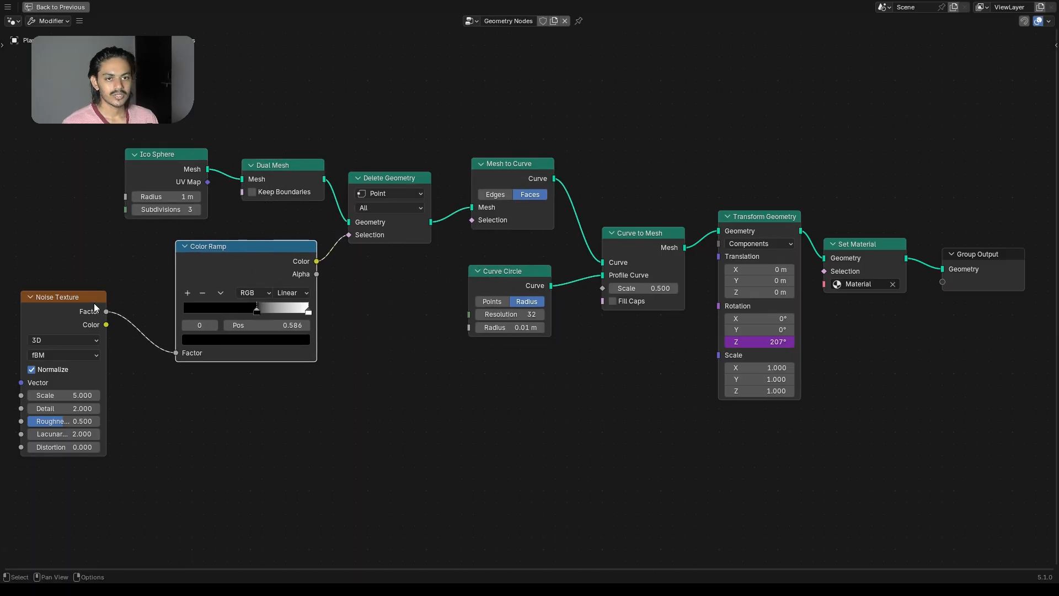
key("ctrl+space")
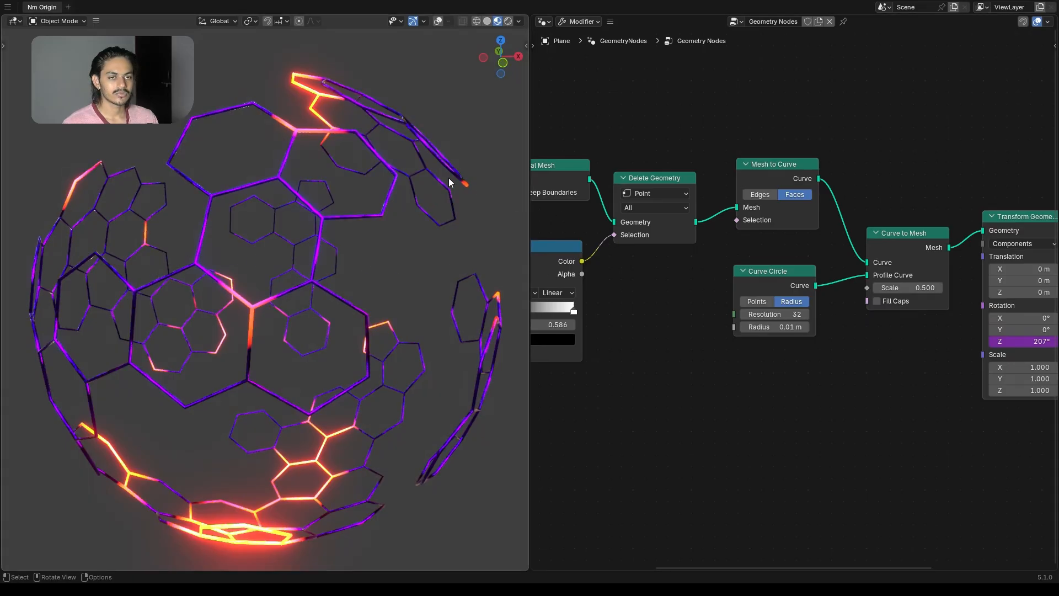
- Resume playback and move the black stop of the geometry nodes' Color Ramp to position 0.873
key("space")
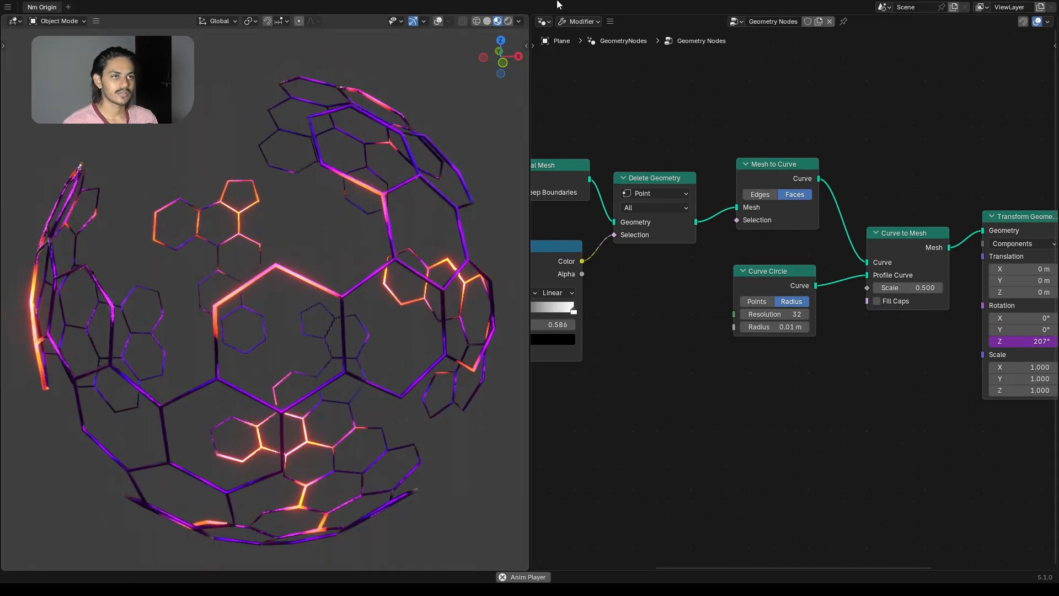
middle_click_drag(648, 271, 740, 207)
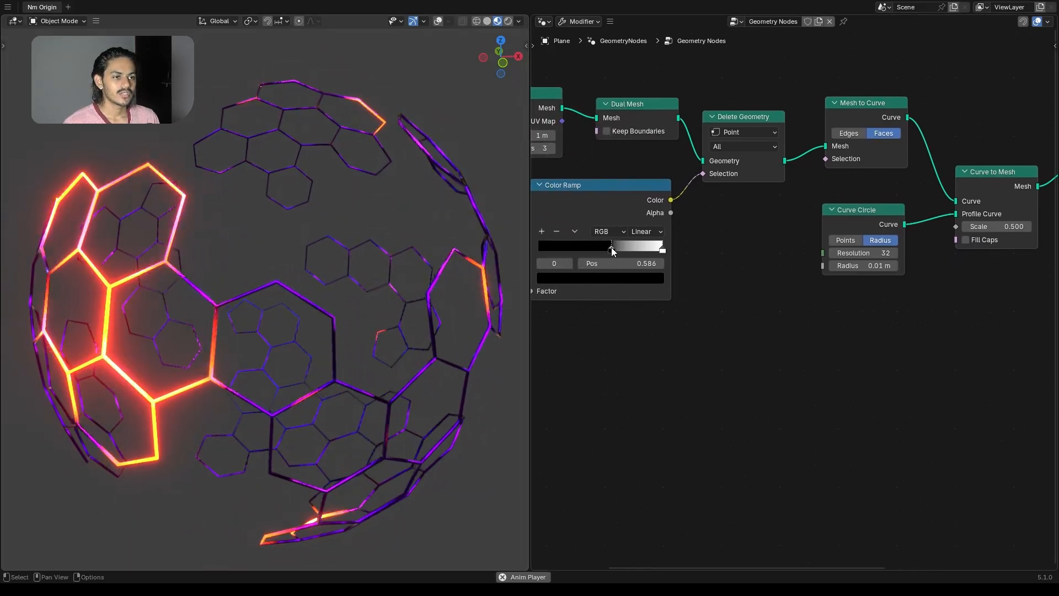
left_click_drag(611, 249, 649, 251)
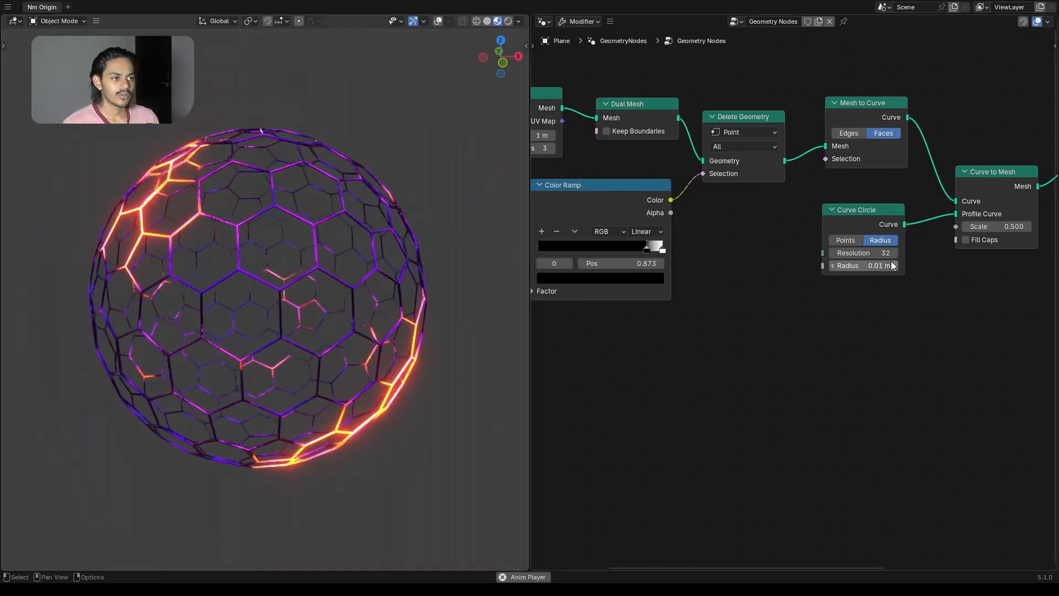
- Set the Ico Sphere node's Subdivisions to 4
middle_click_drag(769, 195, 885, 233)
scroll(661, 180, "up", 6)
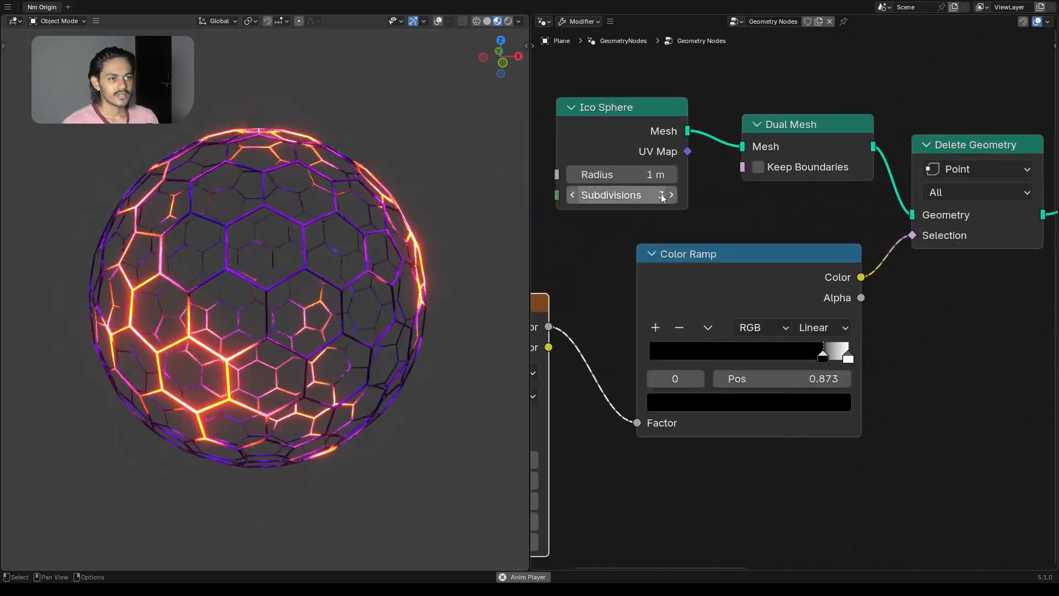
left_click(670, 195)
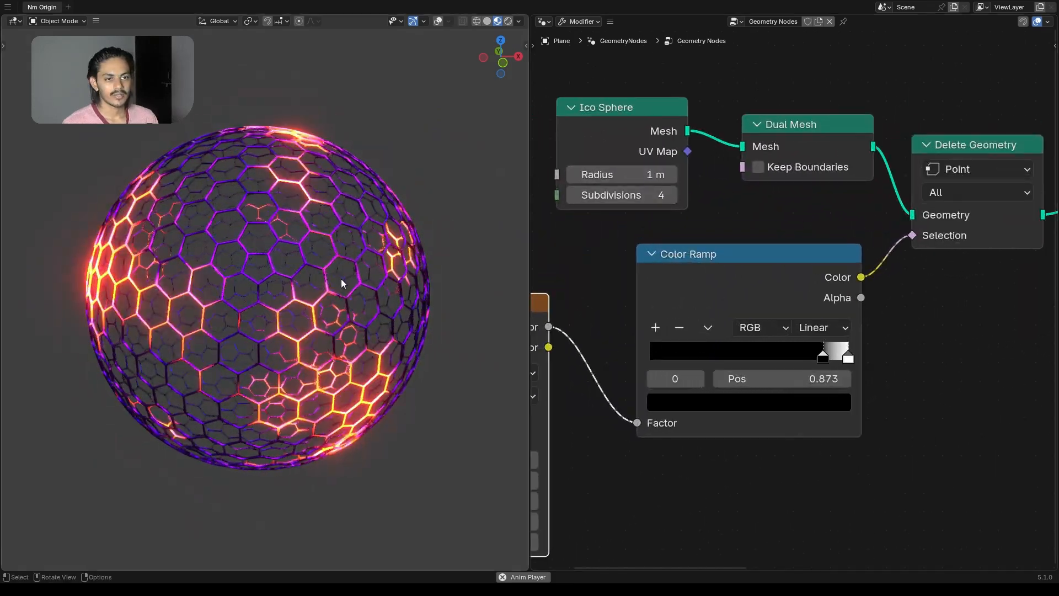
- Set the Scale of the Curve to Mesh node to 0.2
middle_click_drag(793, 210, 609, 210)
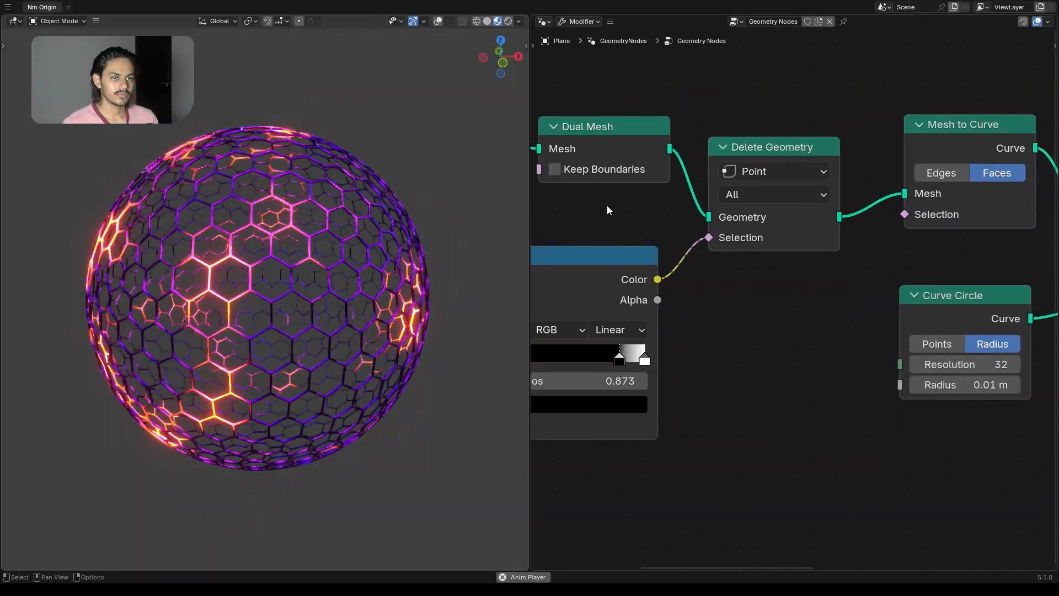
middle_click_drag(876, 228, 749, 207)
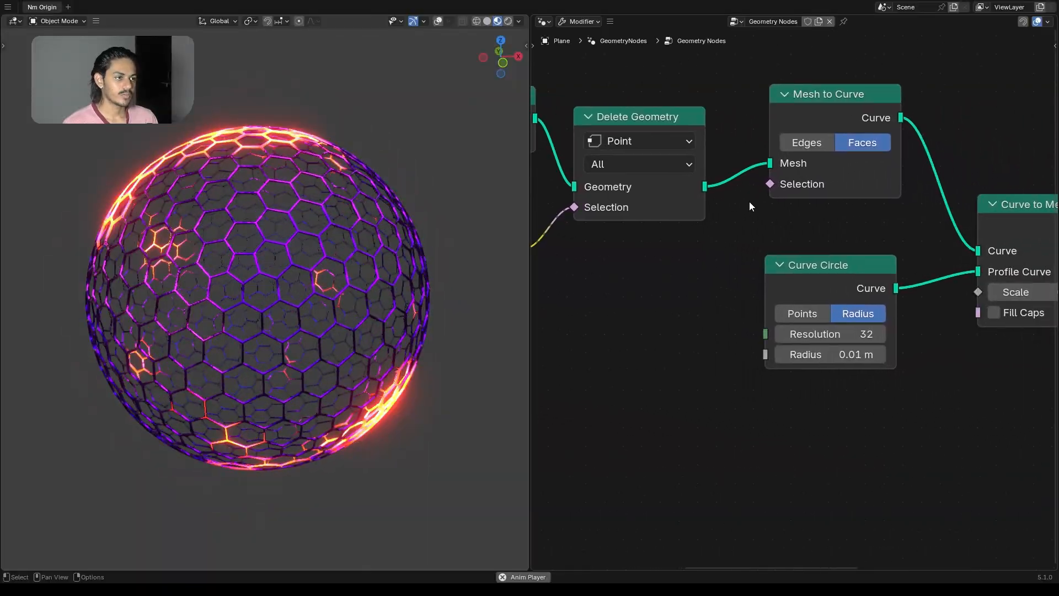
middle_click_drag(820, 283, 639, 256)
scroll(852, 266, "up", 3)
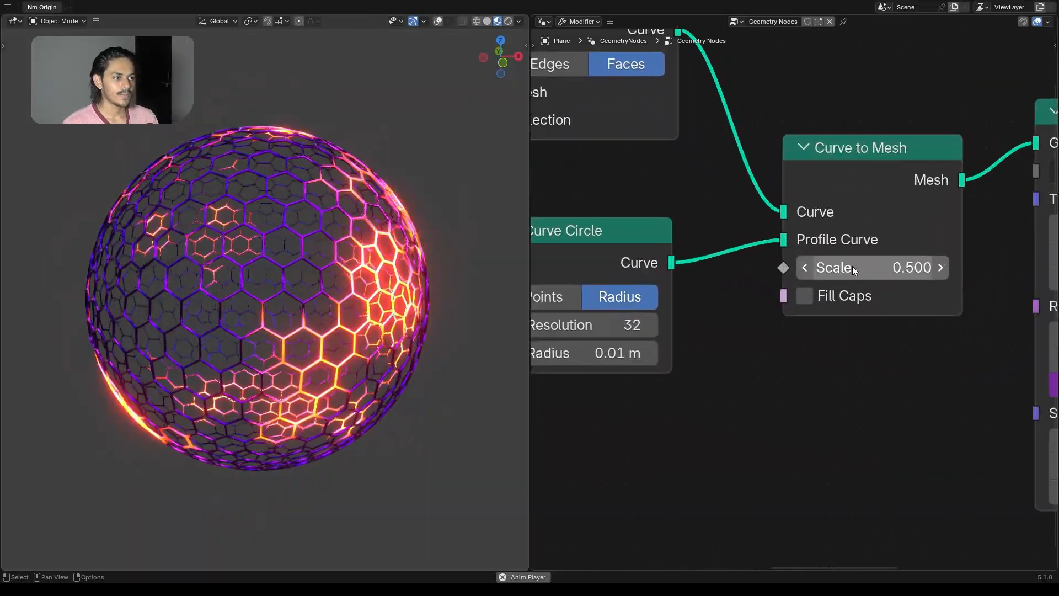
left_click(852, 266)
type(".")
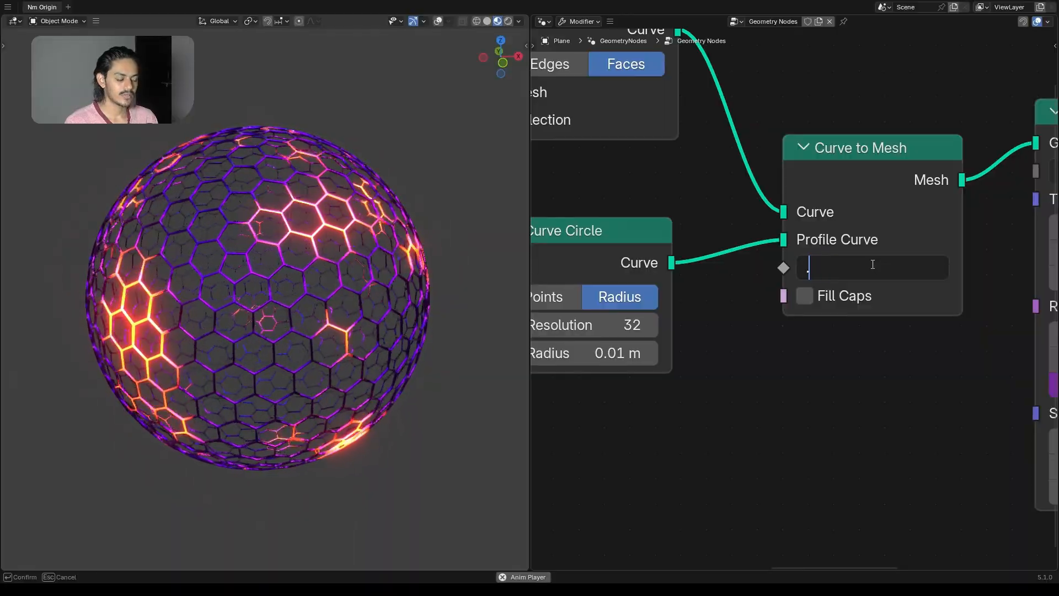
type("2")
key("Return")
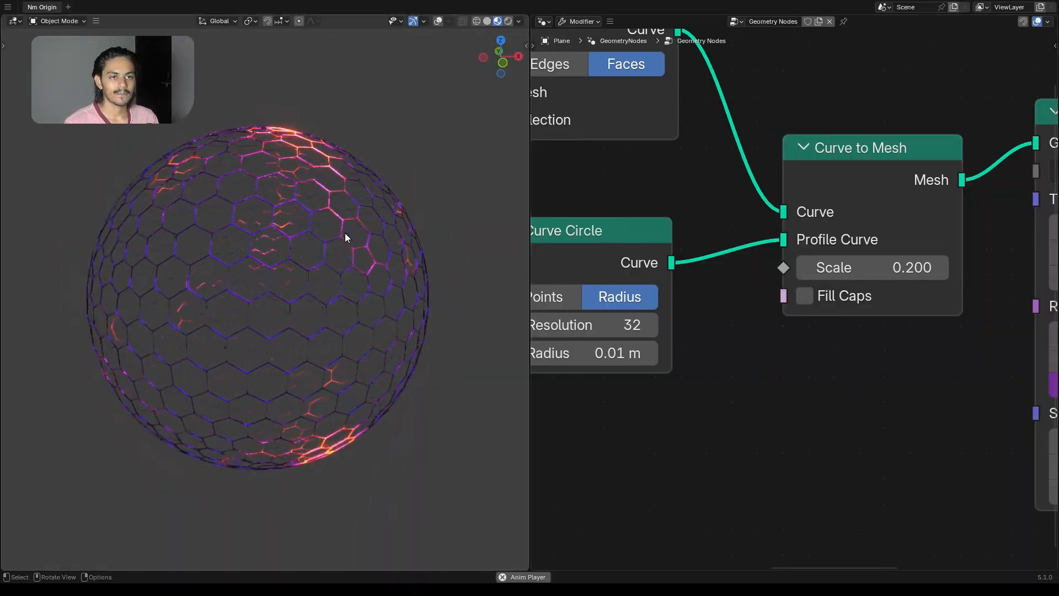
- Inspect the sphere's thinner hexagonal wireframe and glow up close and from several angles during playback
scroll(203, 266, "up", 10)
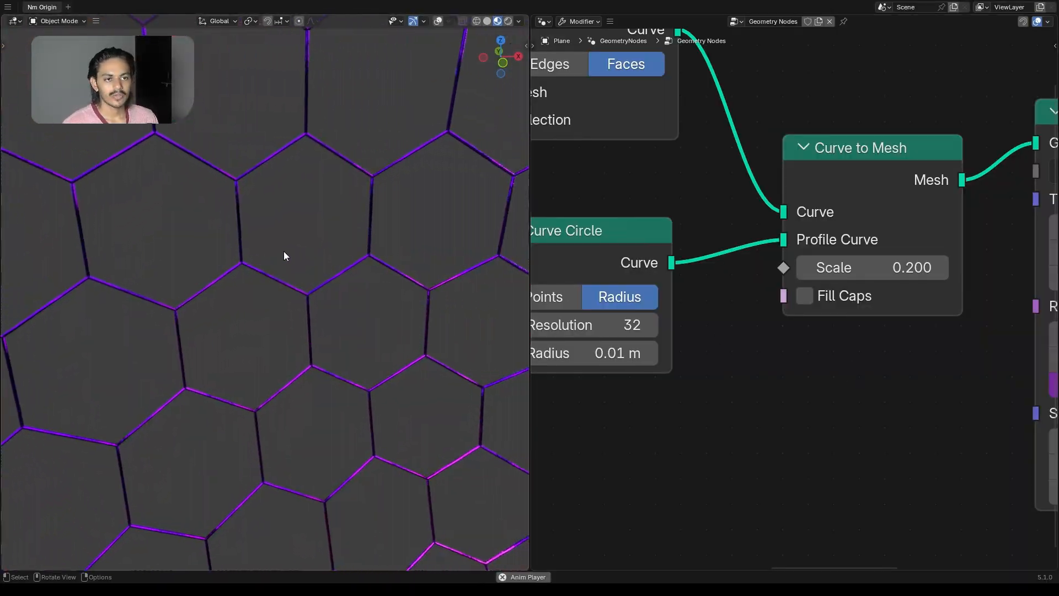
scroll(297, 242, "down", 6)
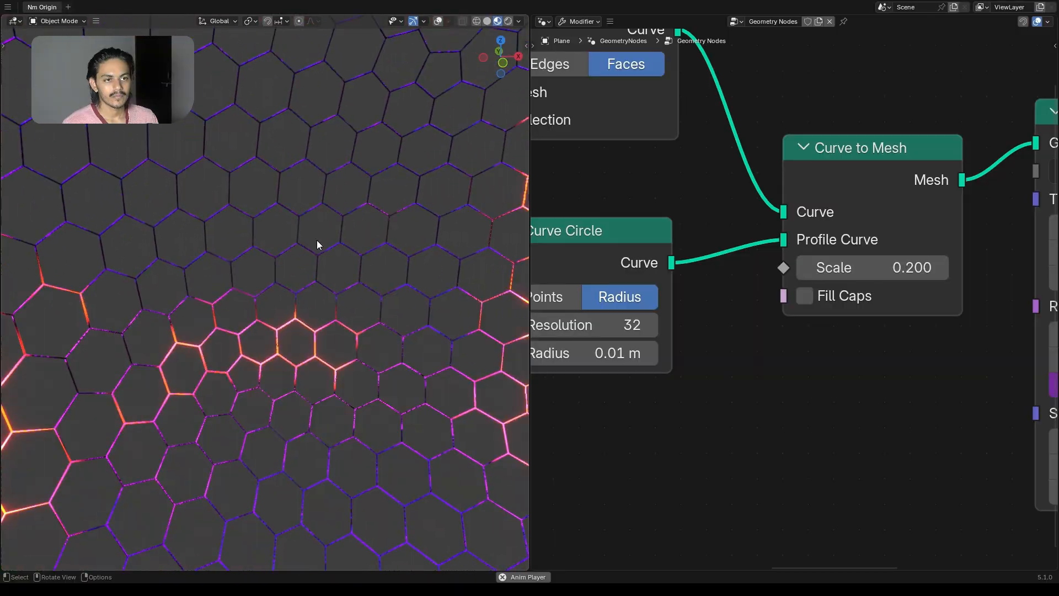
middle_click_drag(317, 244, 352, 225)
scroll(358, 225, "down", 5)
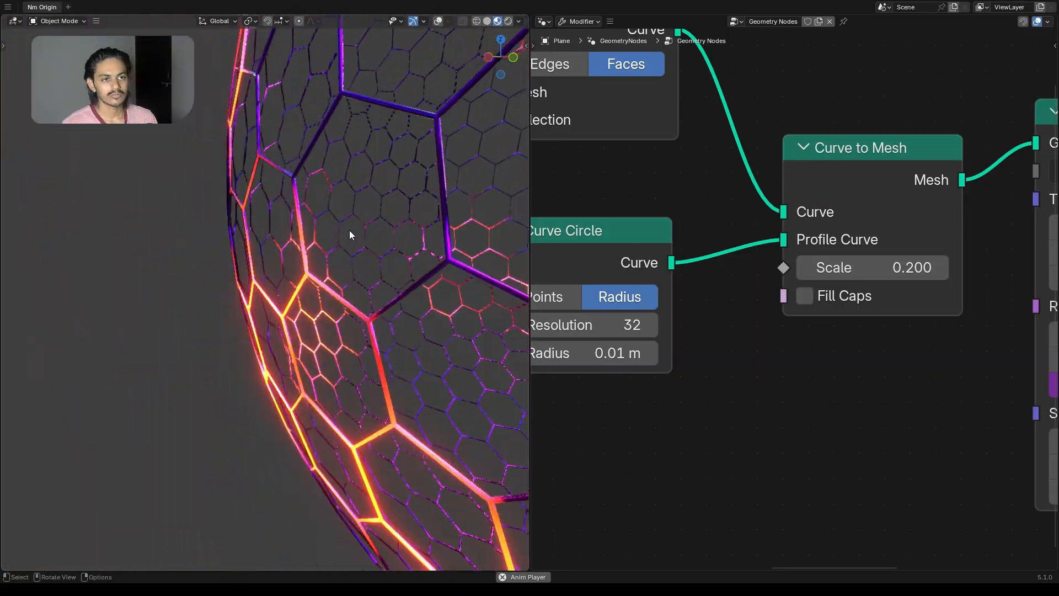
scroll(349, 230, "up", 4)
middle_click_drag(274, 239, 85, 244, "shift")
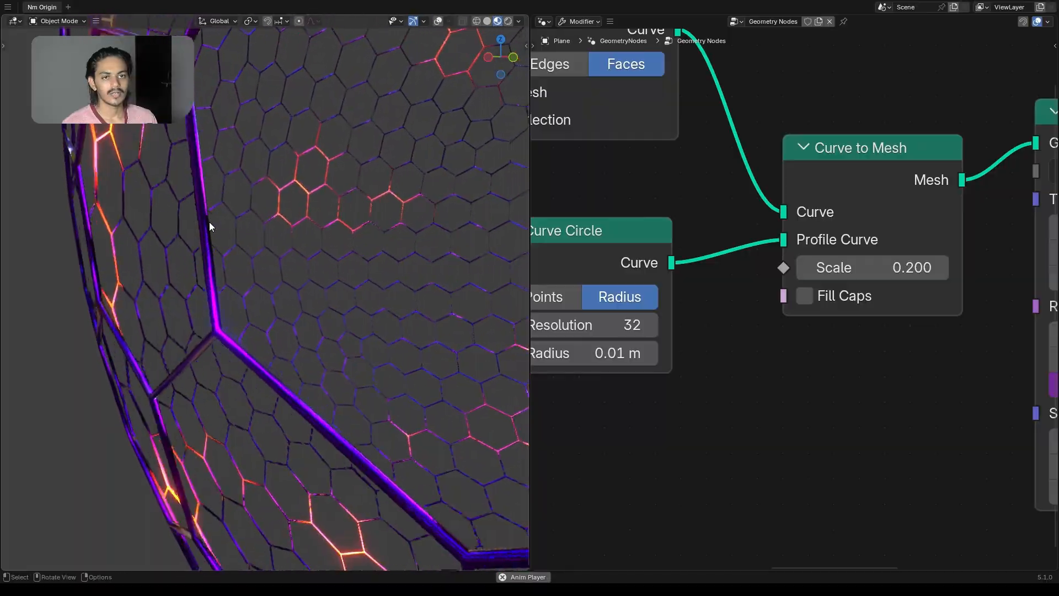
scroll(210, 222, "down", 6)
middle_click_drag(273, 155, 98, 201)
scroll(145, 201, "down", 6)
scroll(152, 160, "up", 6)
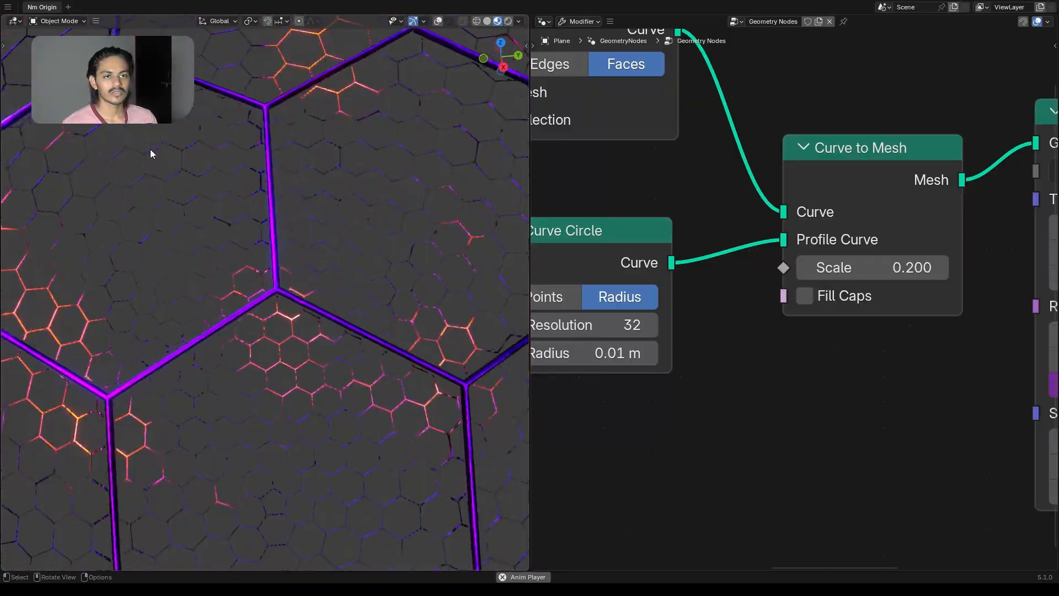
scroll(217, 187, "down", 8)
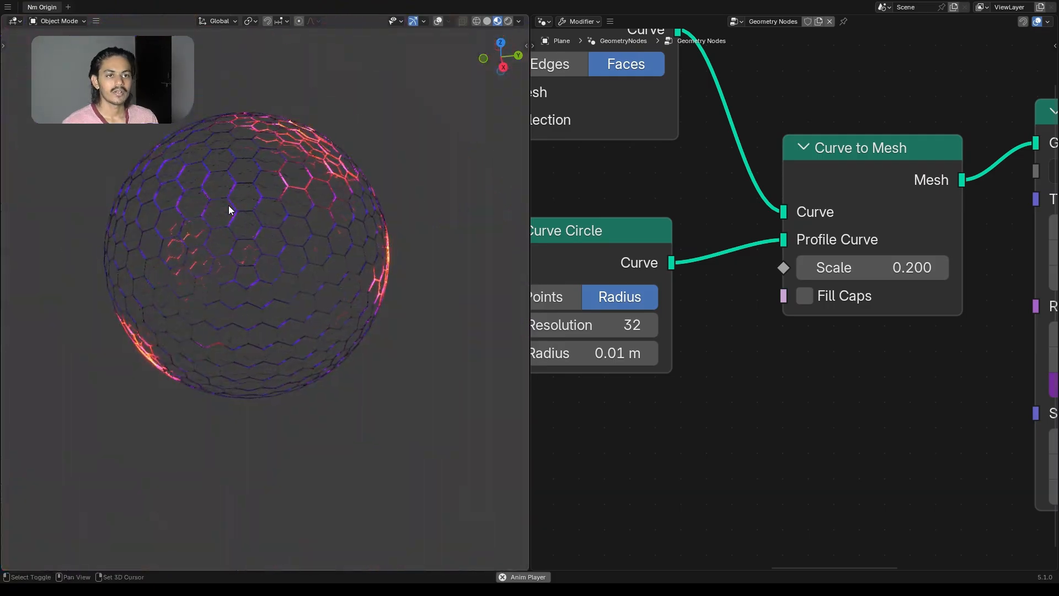
middle_click_drag(230, 210, 256, 243, "shift")
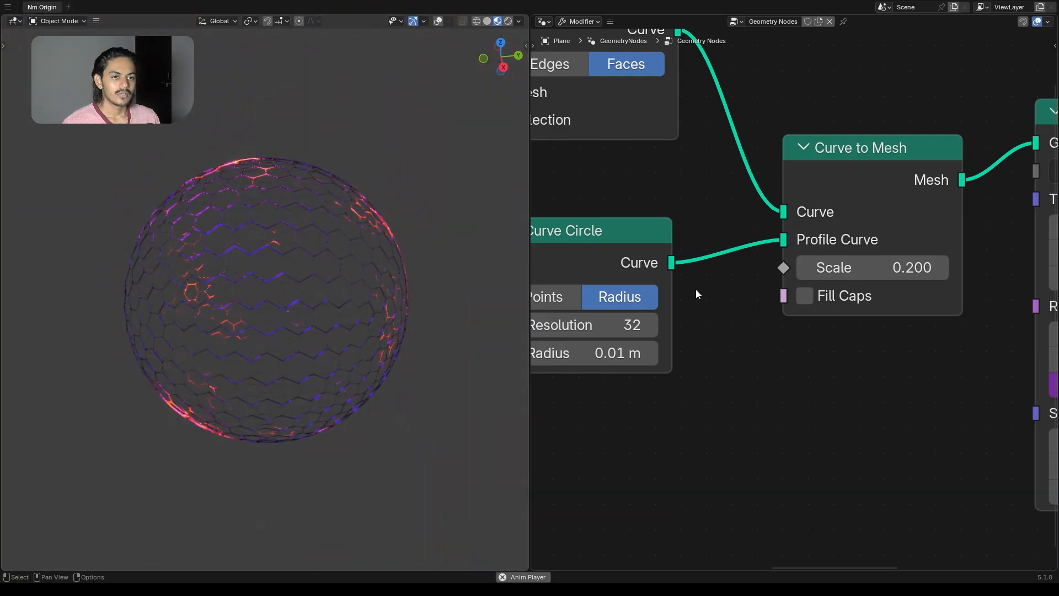
scroll(322, 257, "up", 4)
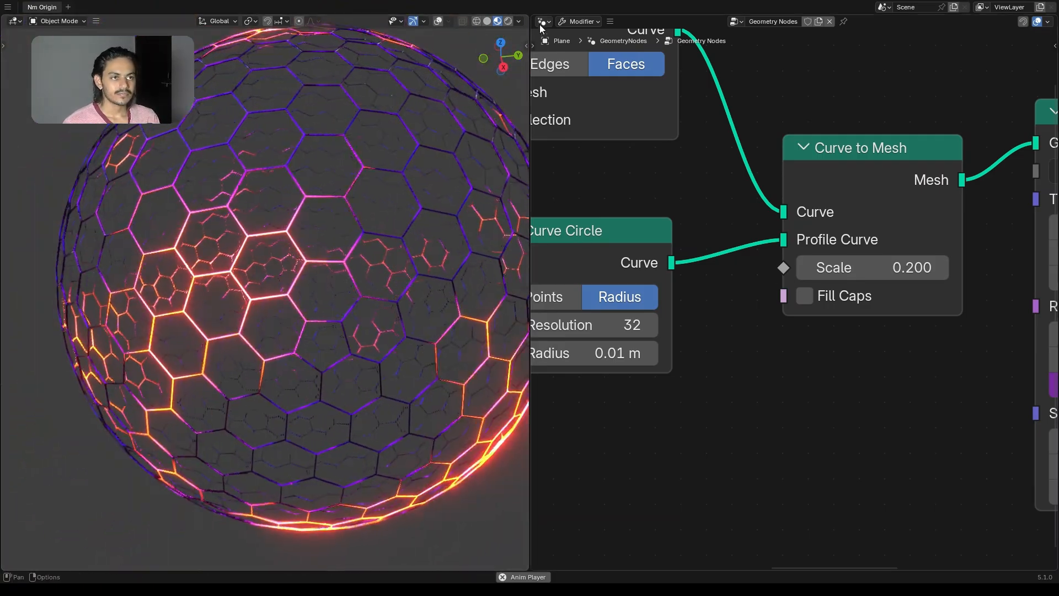
- Preview the playing sphere in rendered shading, and return the viewport to material preview with the whole sphere in view
left_click(509, 22)
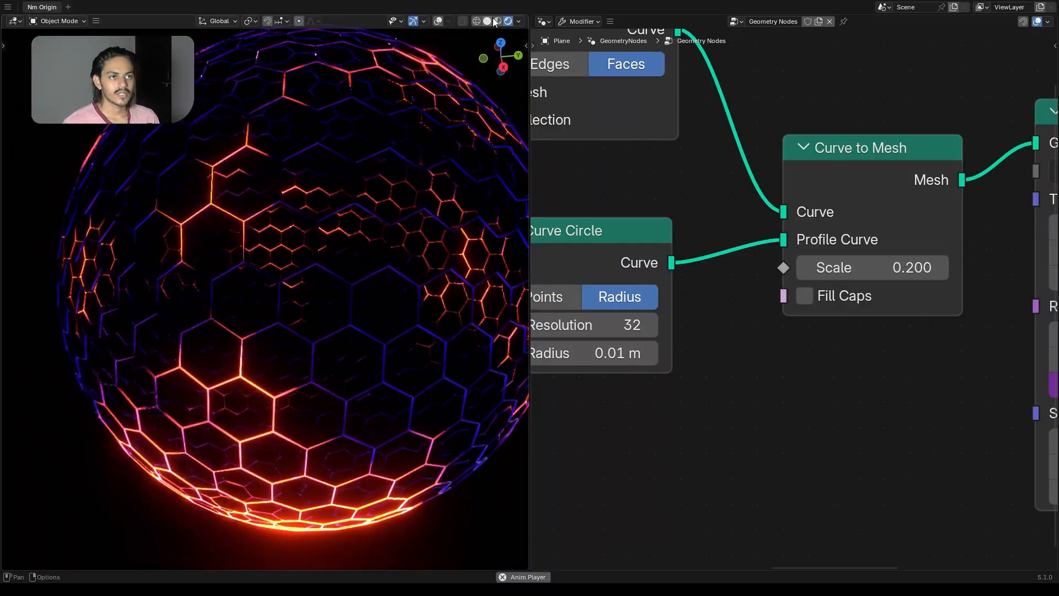
left_click(498, 22)
scroll(360, 167, "down", 2)
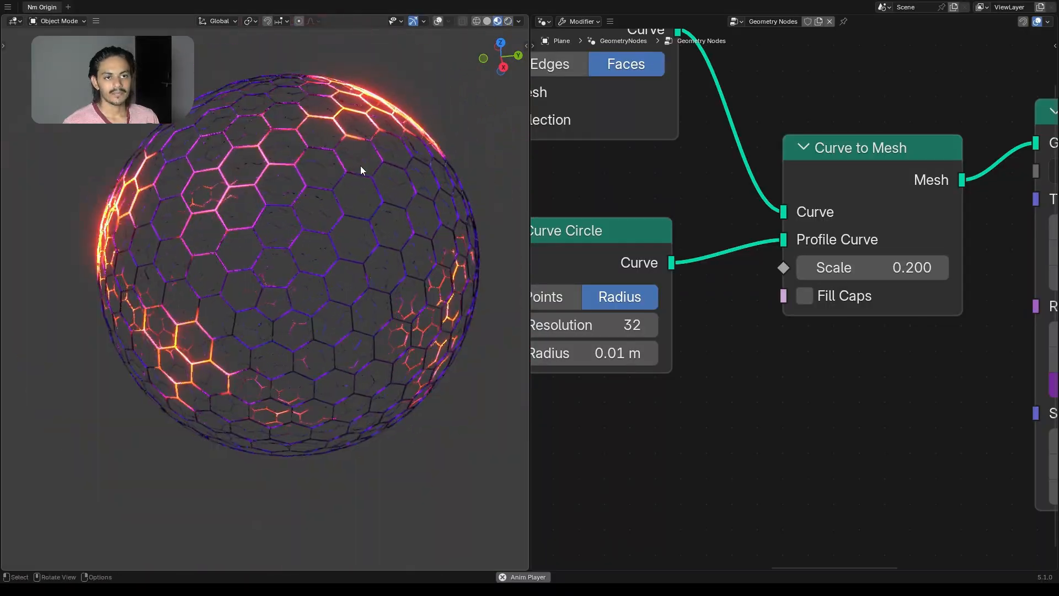
middle_click_drag(360, 166, 346, 180, "shift")
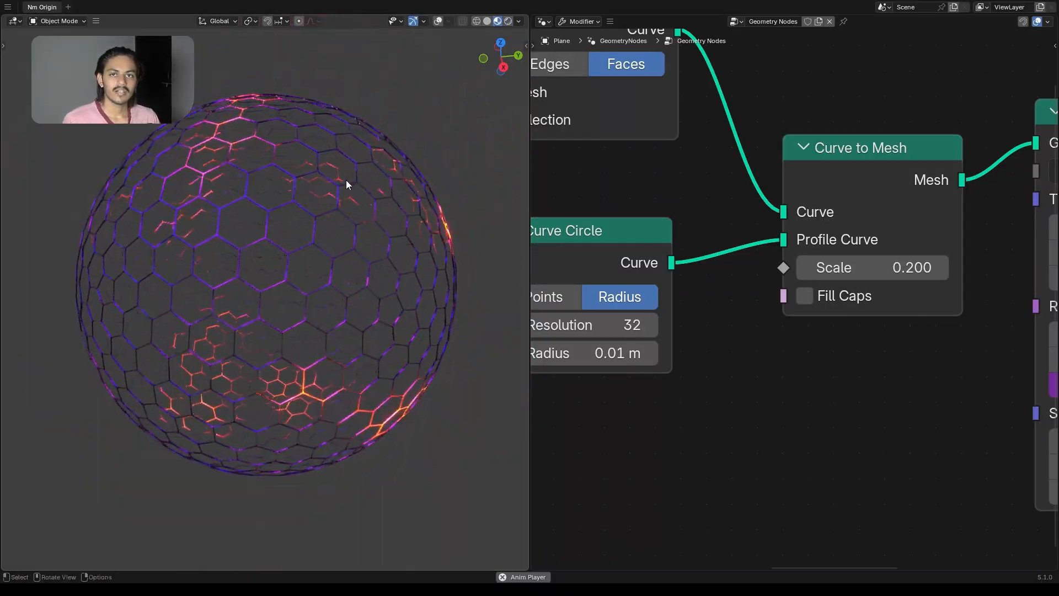